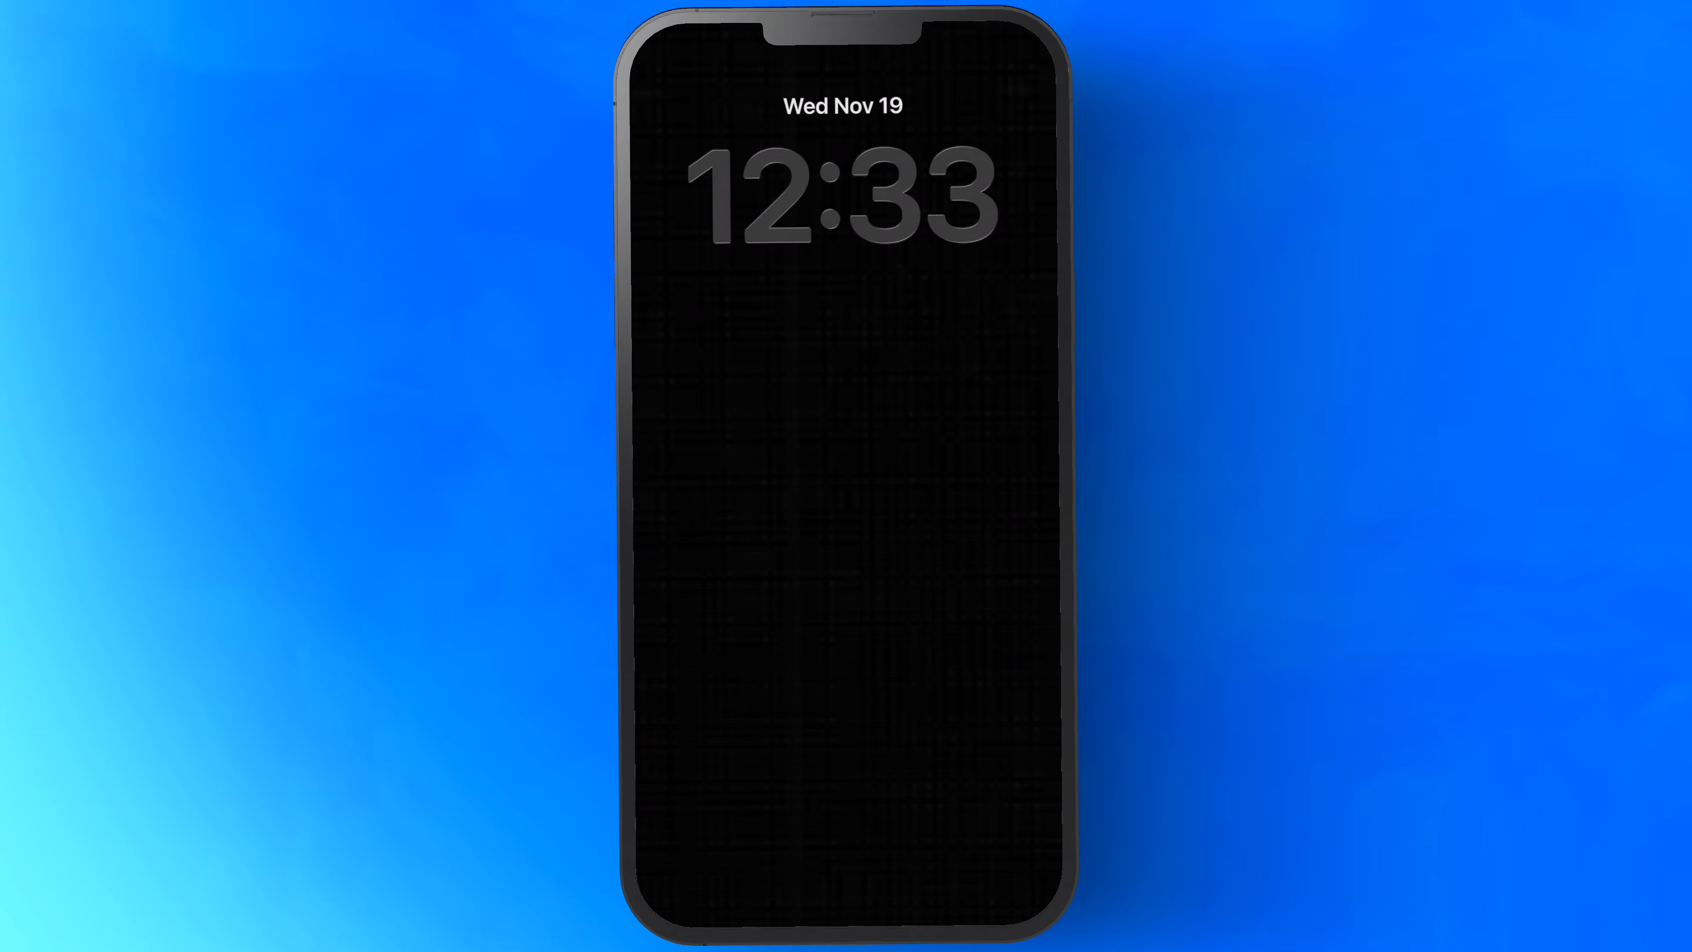
Step: Customize the black lock screen by removing the camera and flashlight controls and saving the changes
click(846, 473)
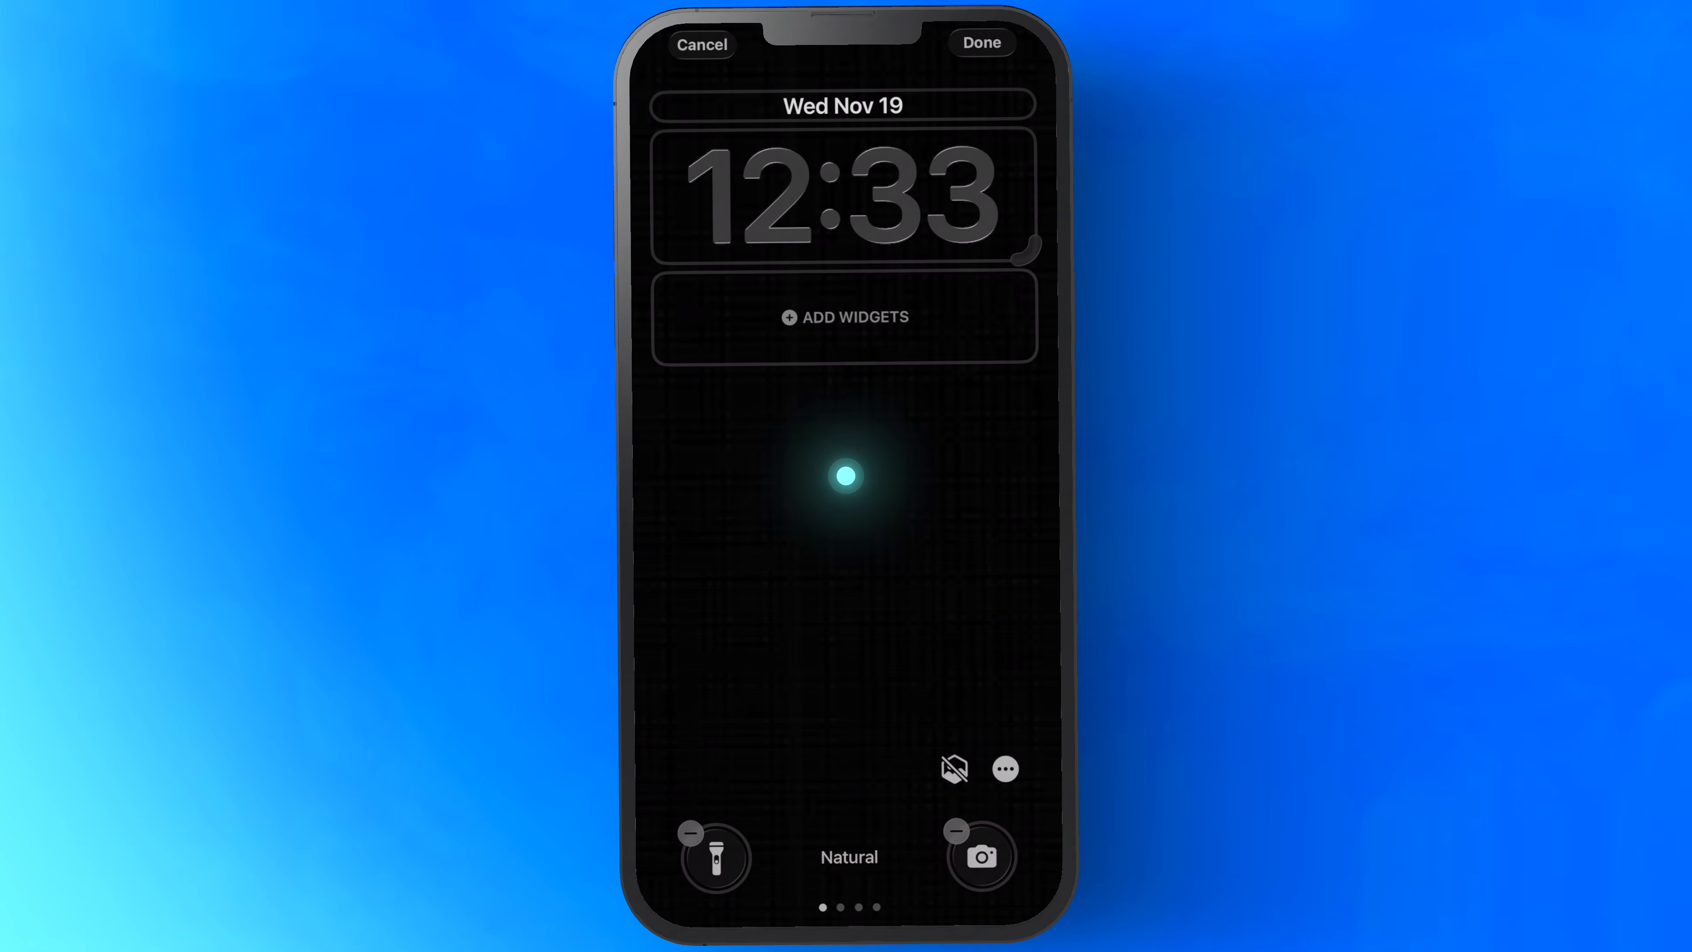
click(956, 831)
click(691, 832)
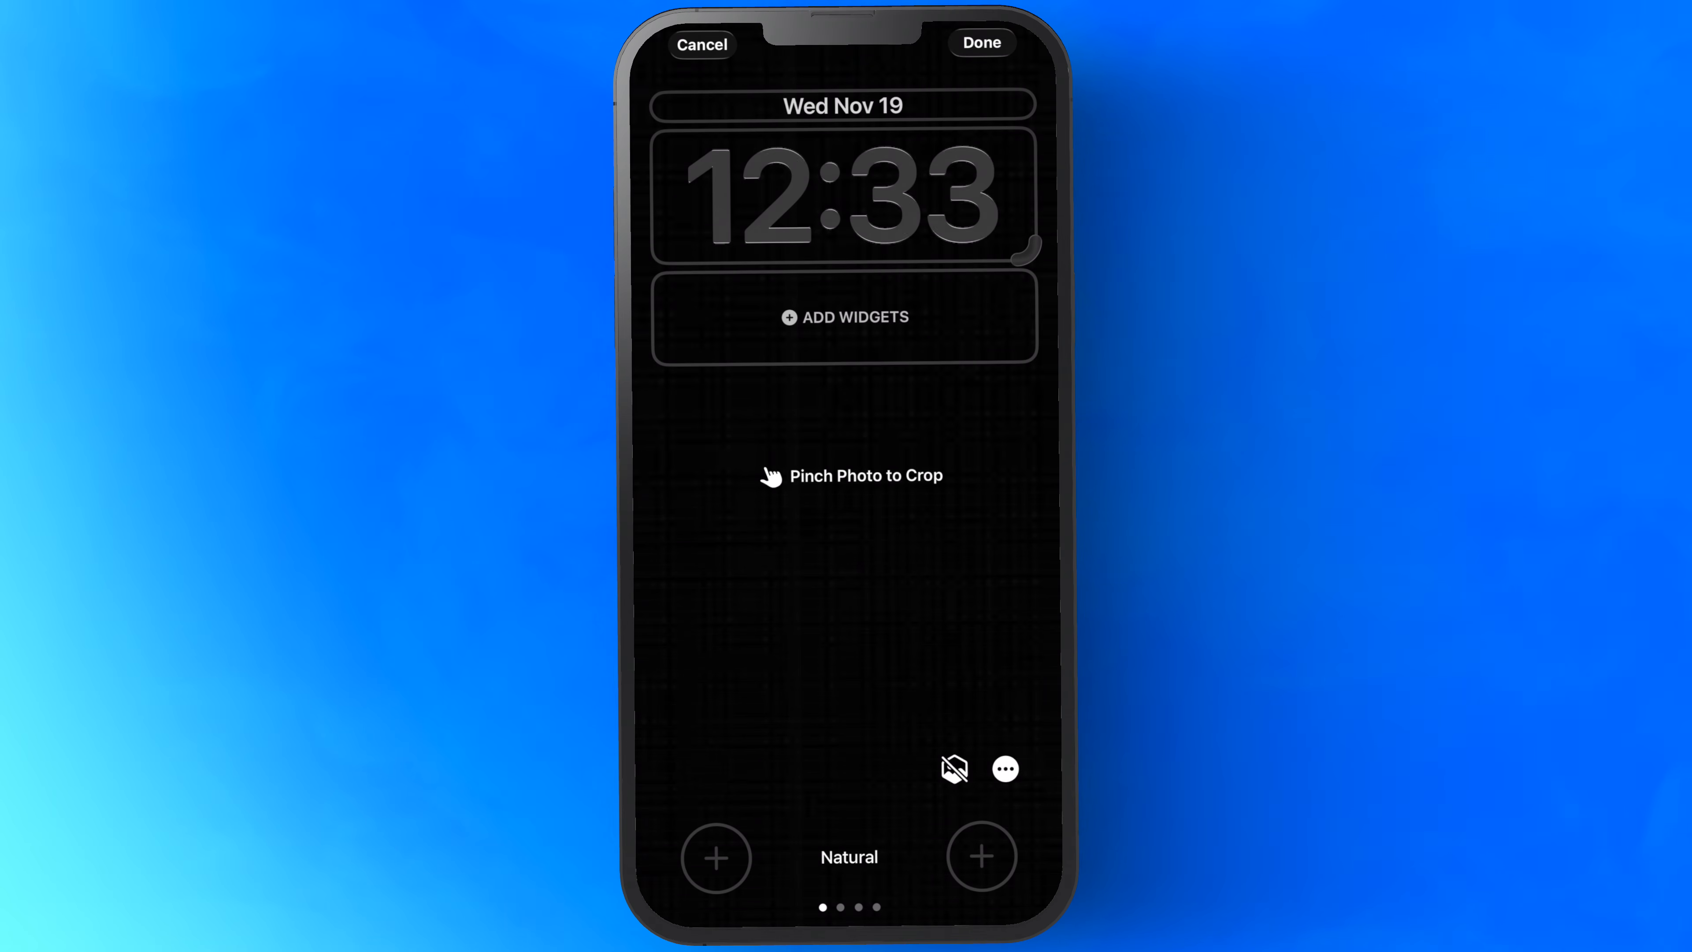
click(981, 43)
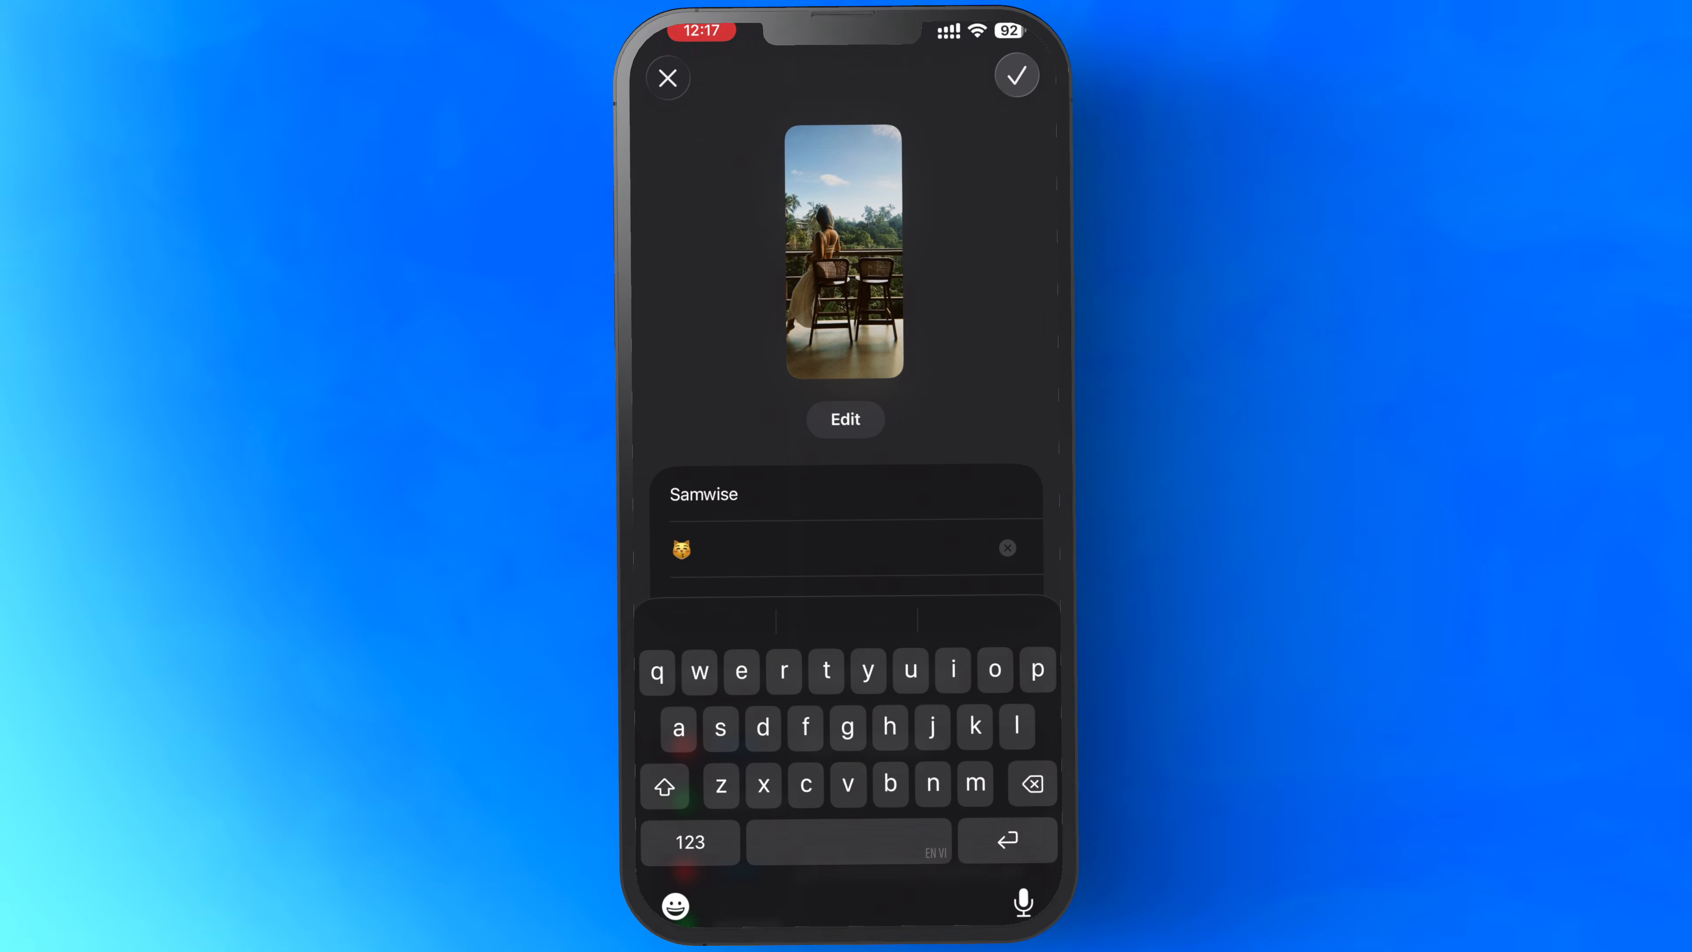
Step: In the contact card, replace the cat emoji with a brain emoji, enter the contact's new name, and save
key(BackSpace)
text(brain)
click(668, 620)
click(737, 473)
click(1007, 472)
text(Dylan’s Subco)
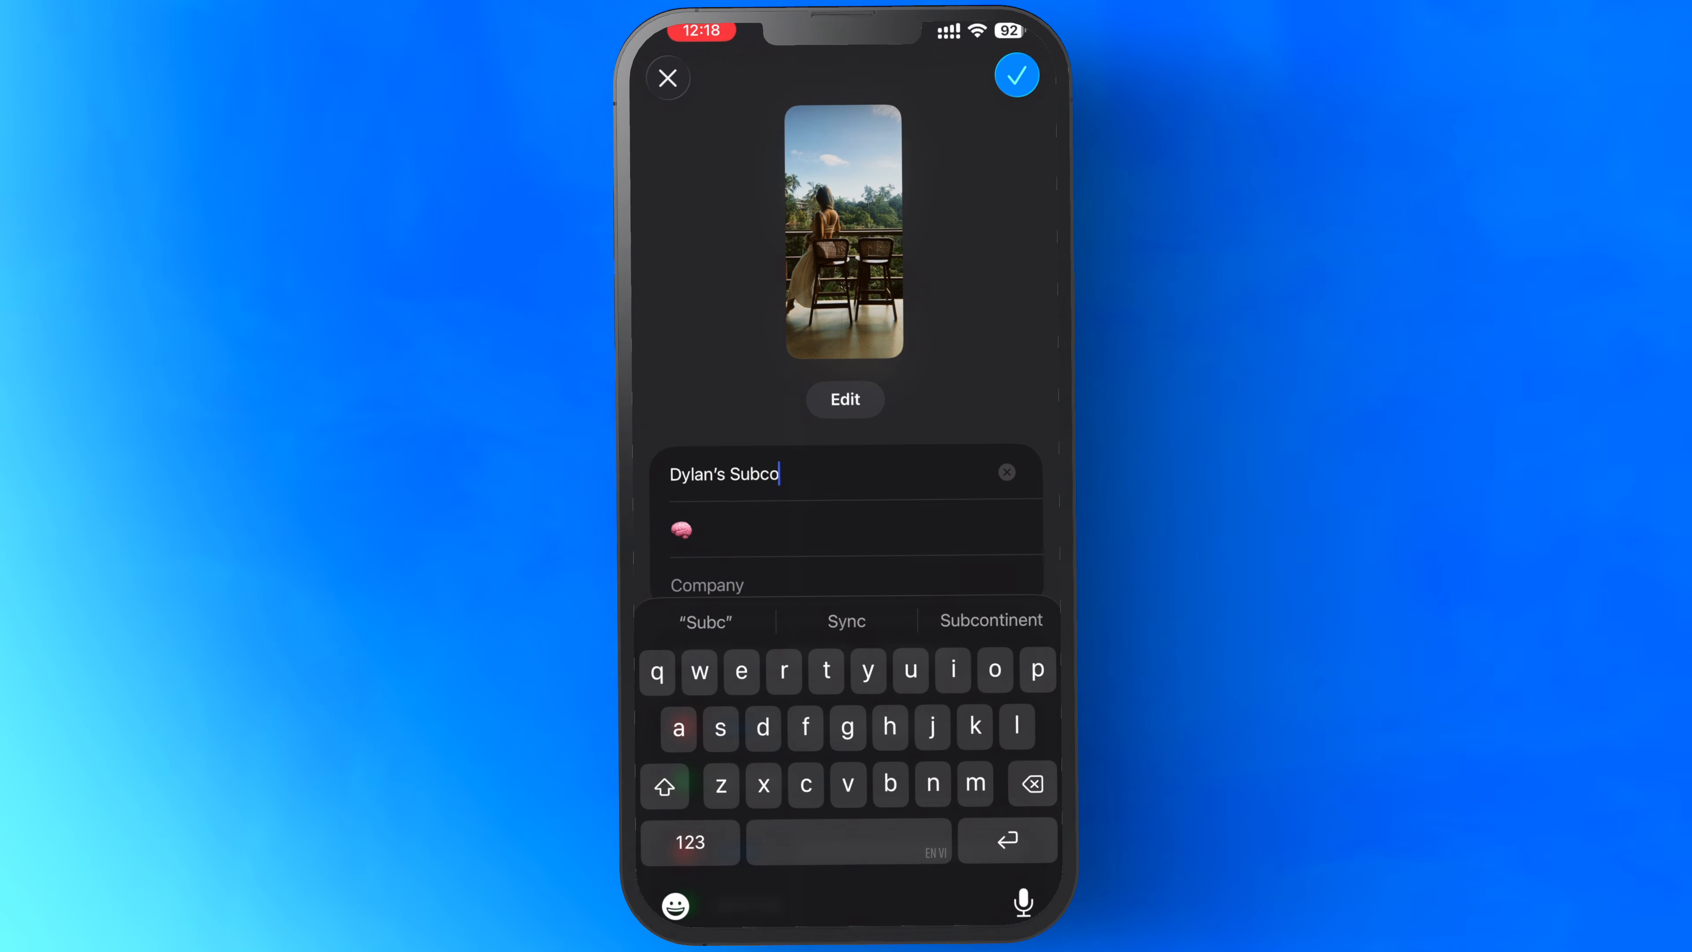
text(nscious)
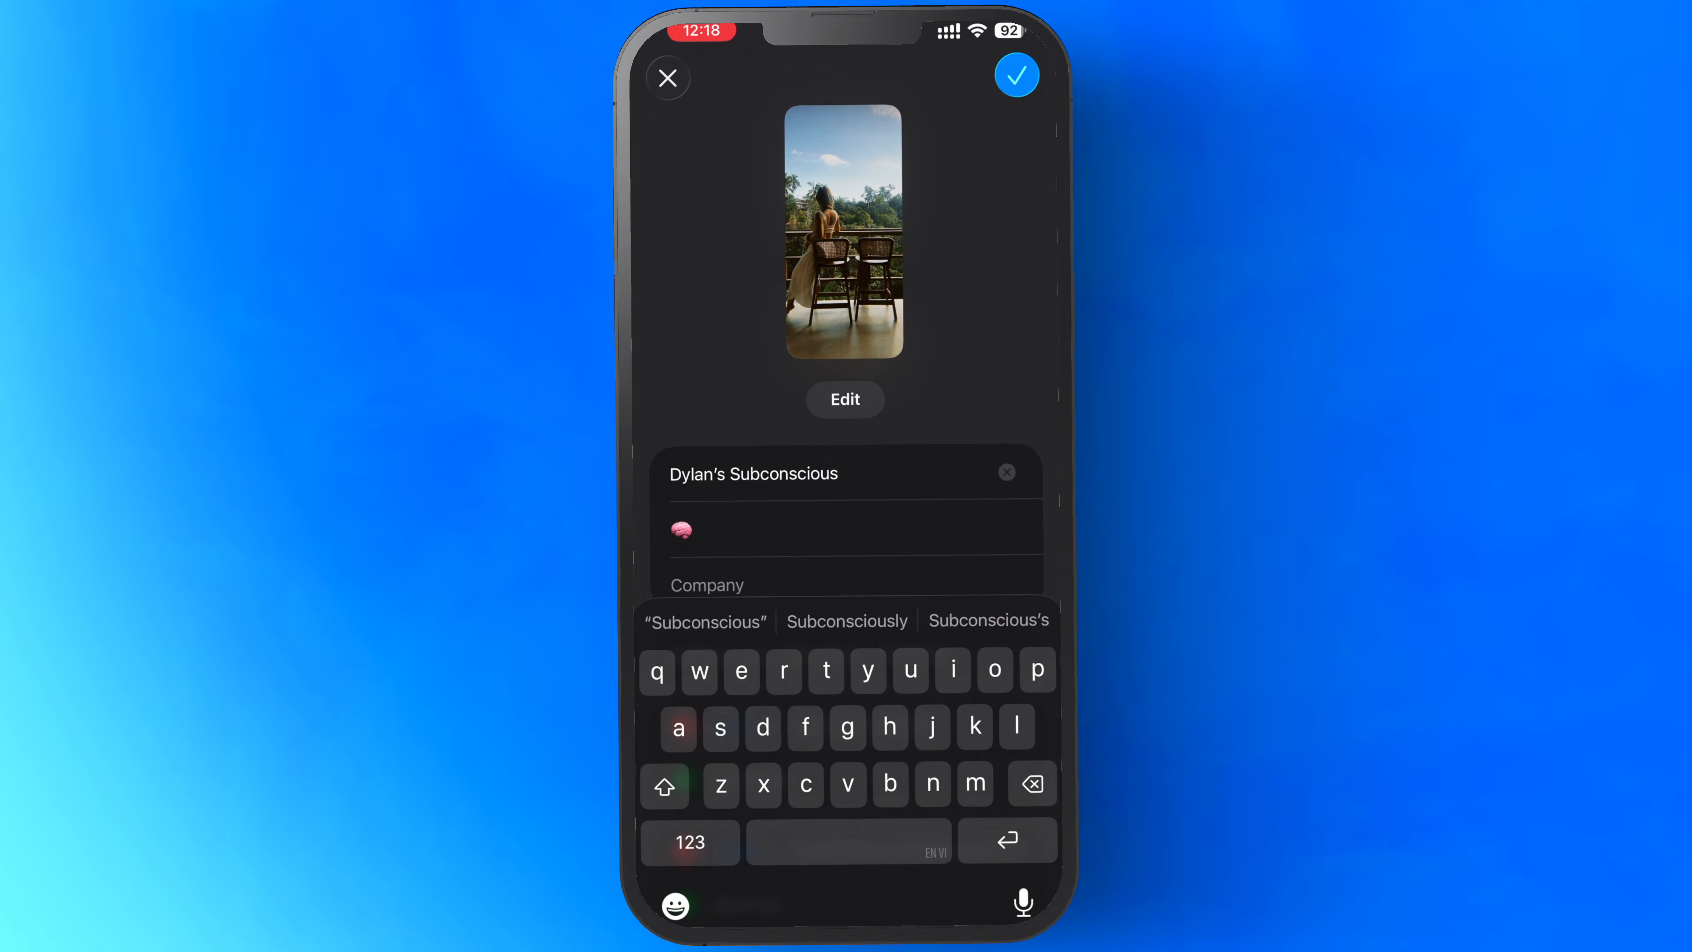
click(1016, 75)
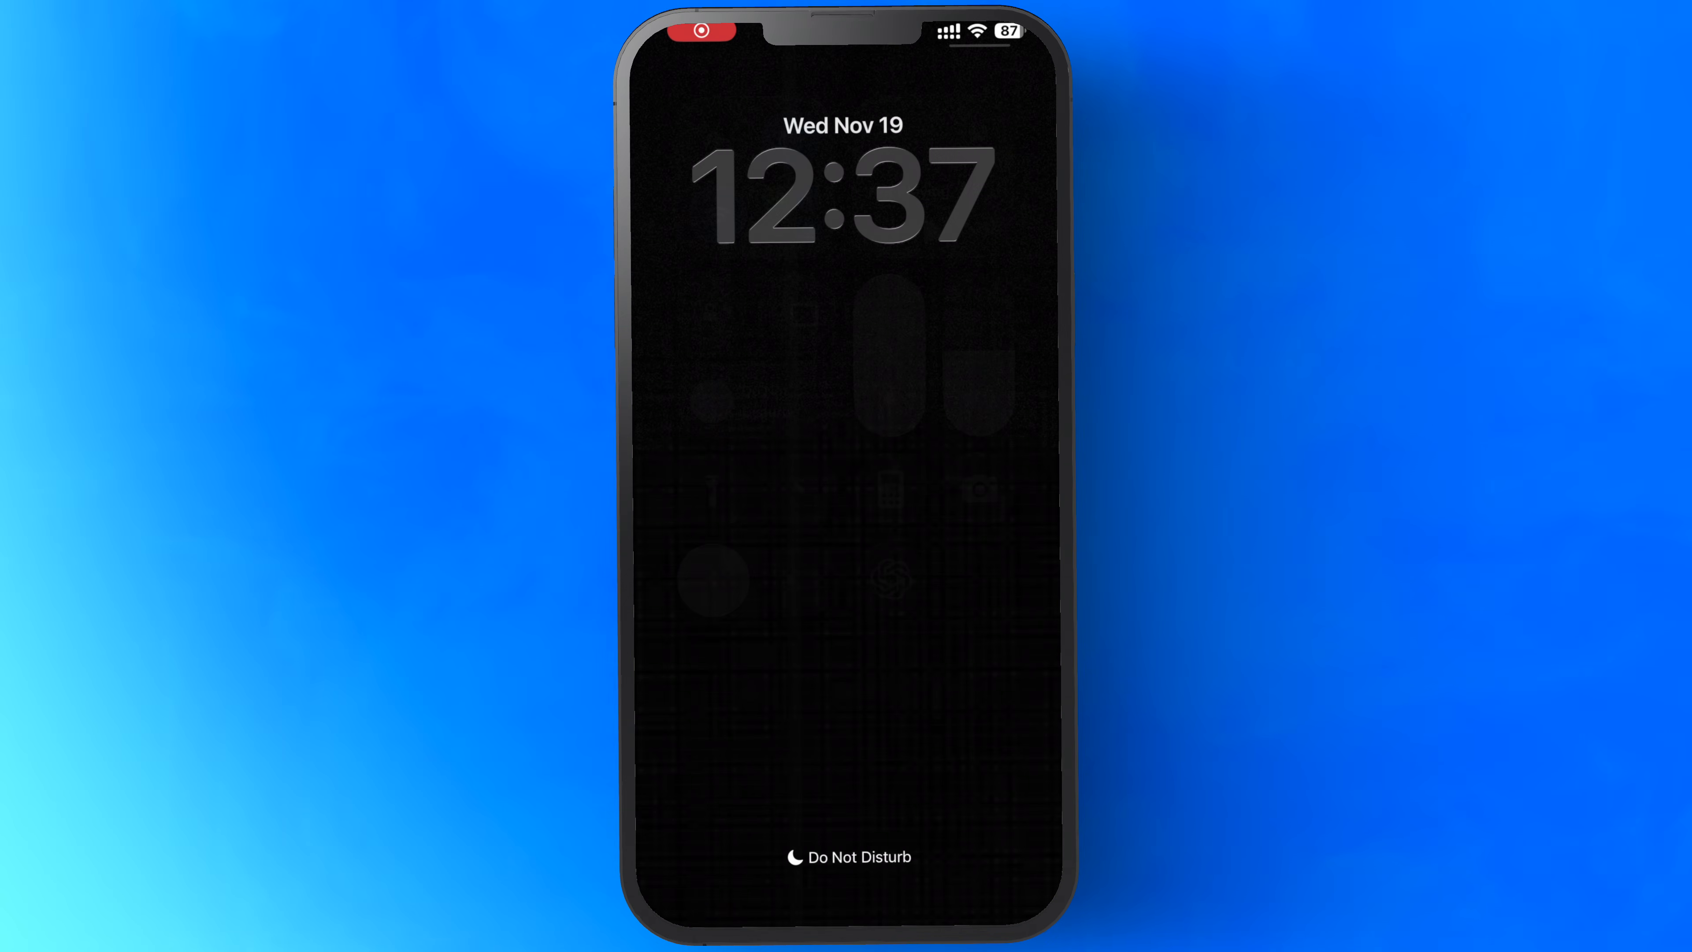
Step: Open Control Center from the lock screen and toggle screen recording
drag(986, 30, 985, 320)
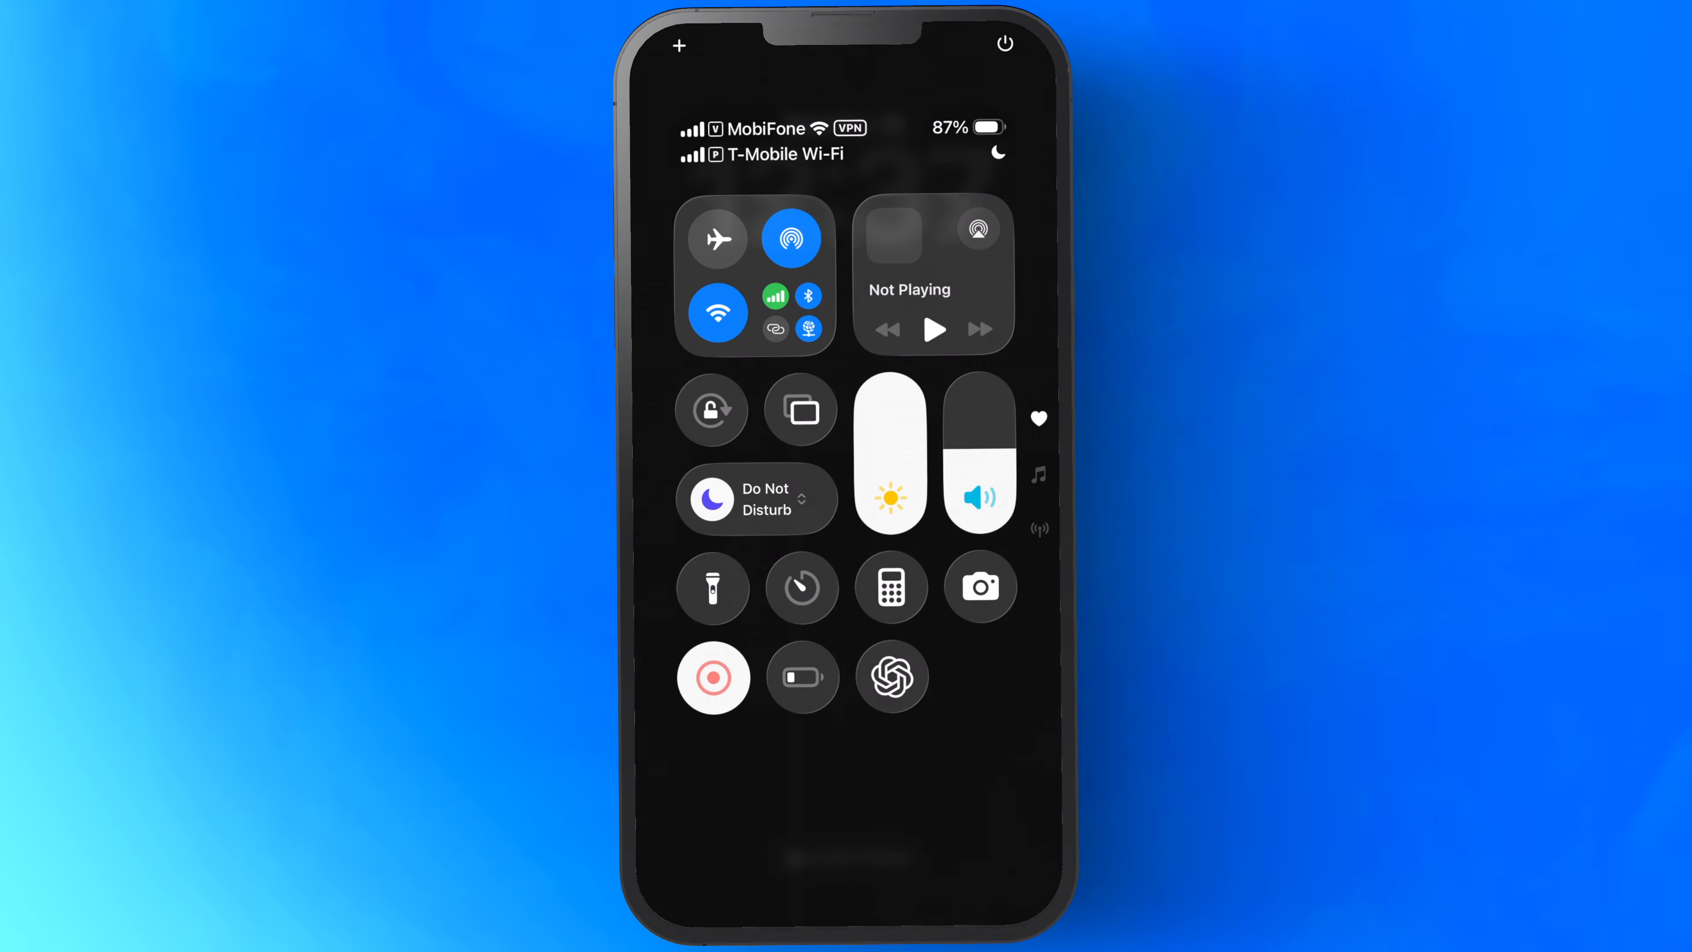
click(716, 681)
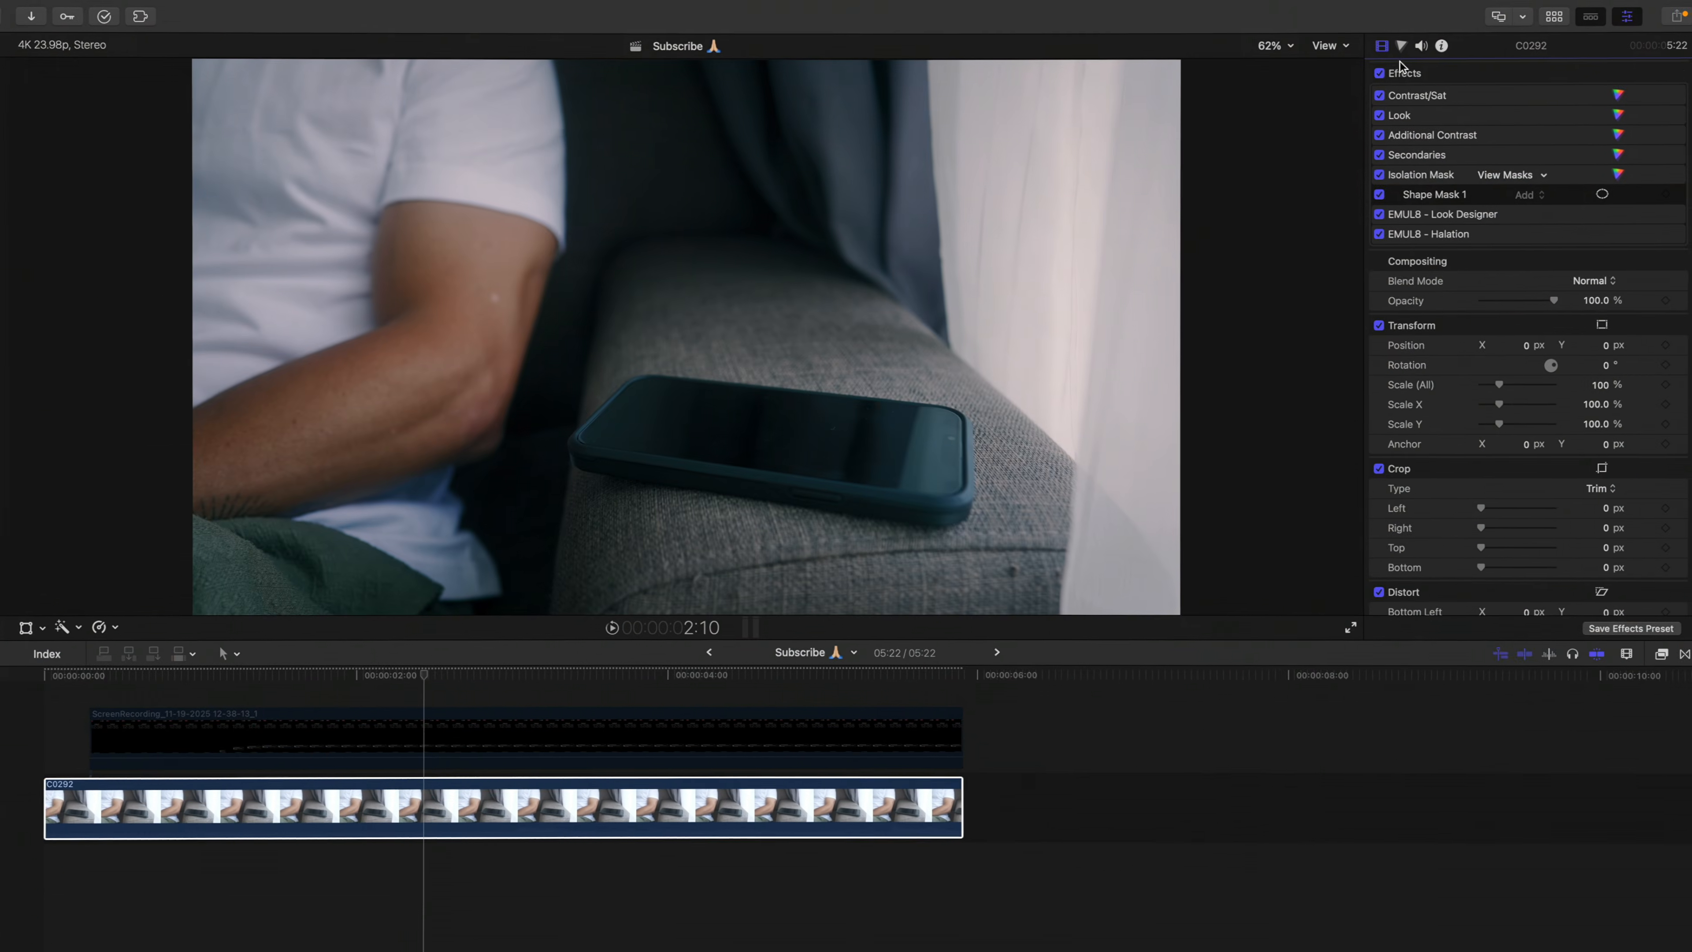
Step: Switch to Final Cut Pro and compare the C0292 clip with and without its effects
click(1378, 73)
click(1378, 73)
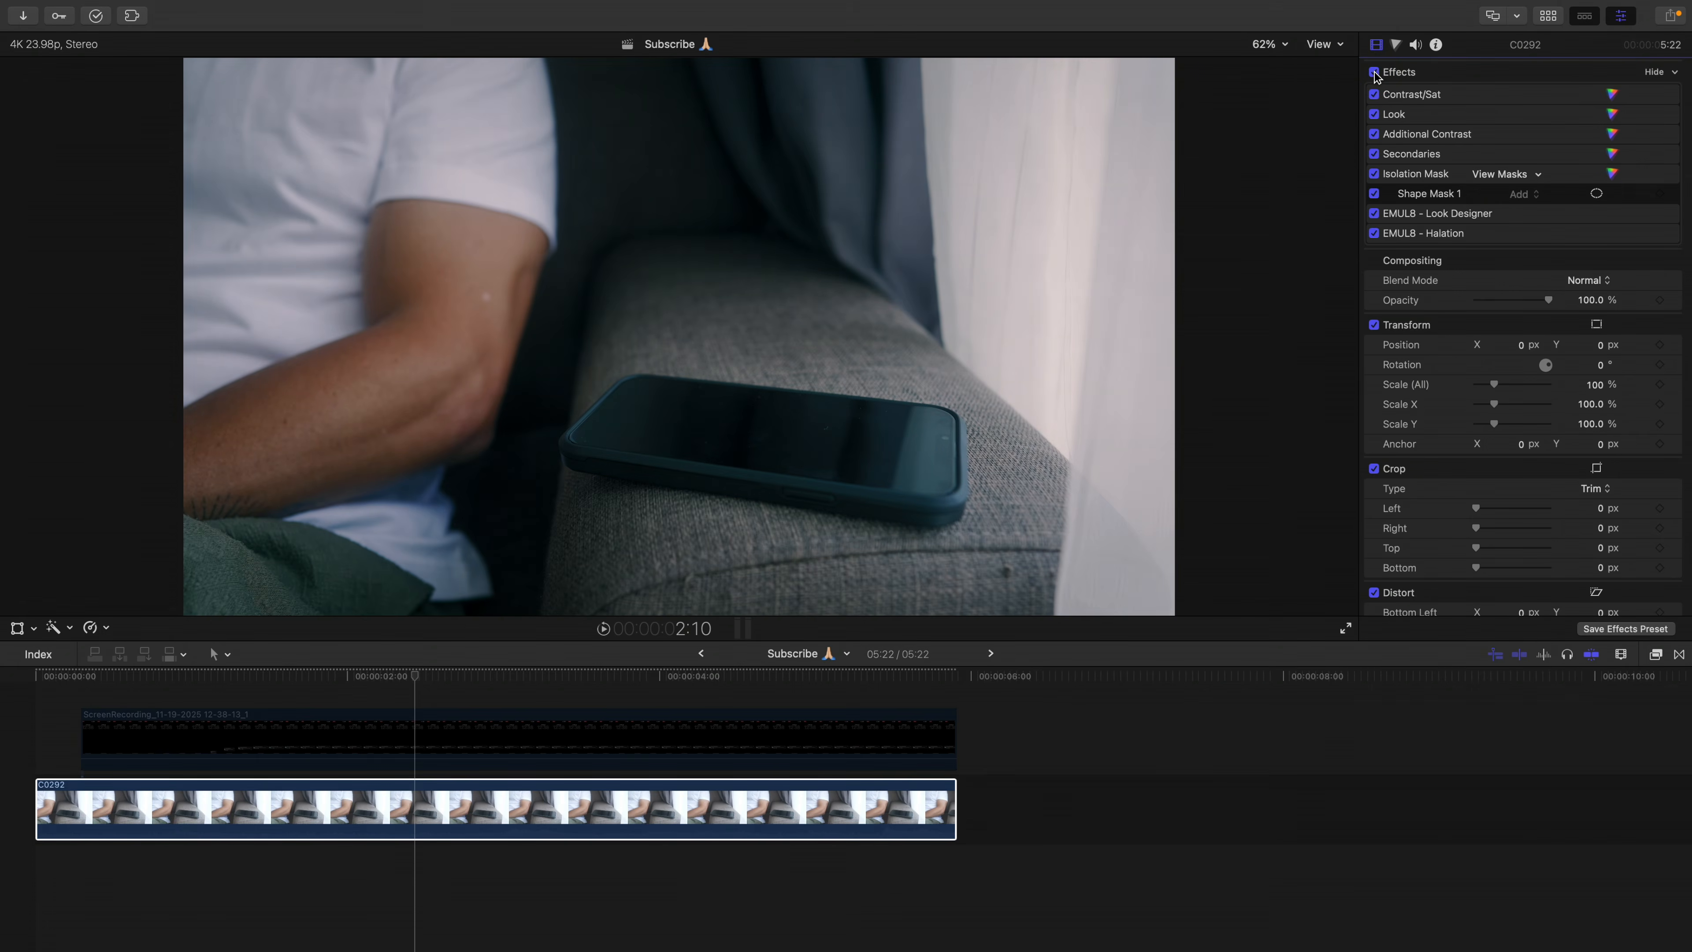
click(1373, 72)
click(1374, 72)
Step: Trim the screen recording clip by about 2080.7 px at the top and 52.9 px at the bottom, isolating the notification
click(424, 736)
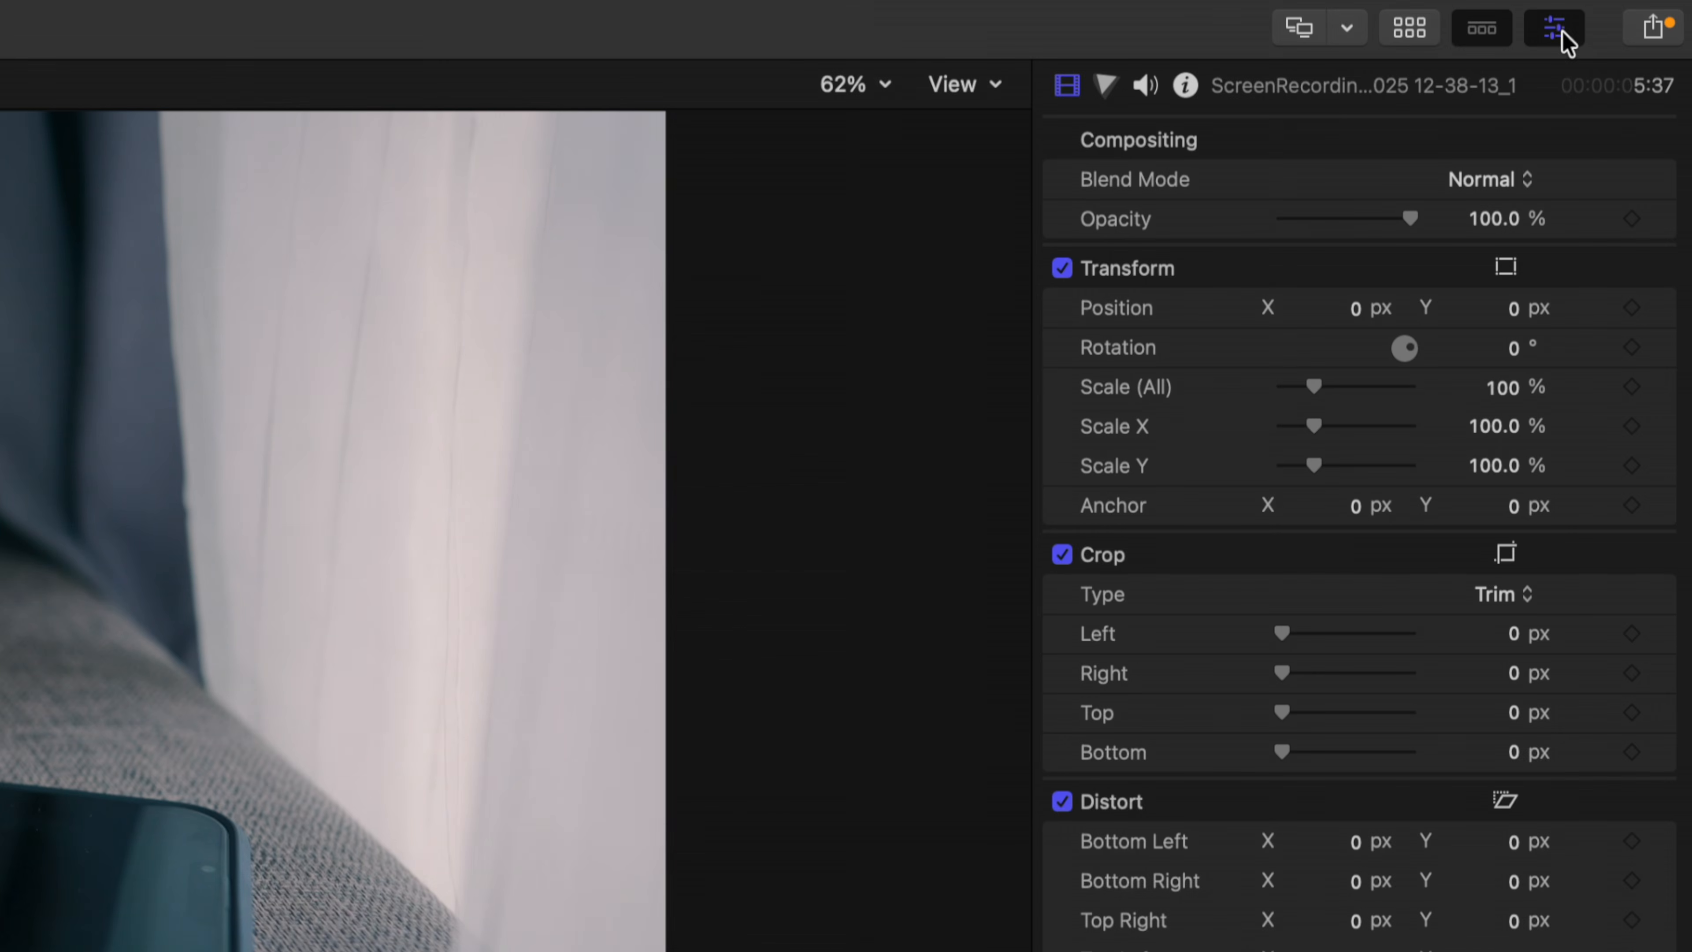
click(1560, 34)
click(1560, 34)
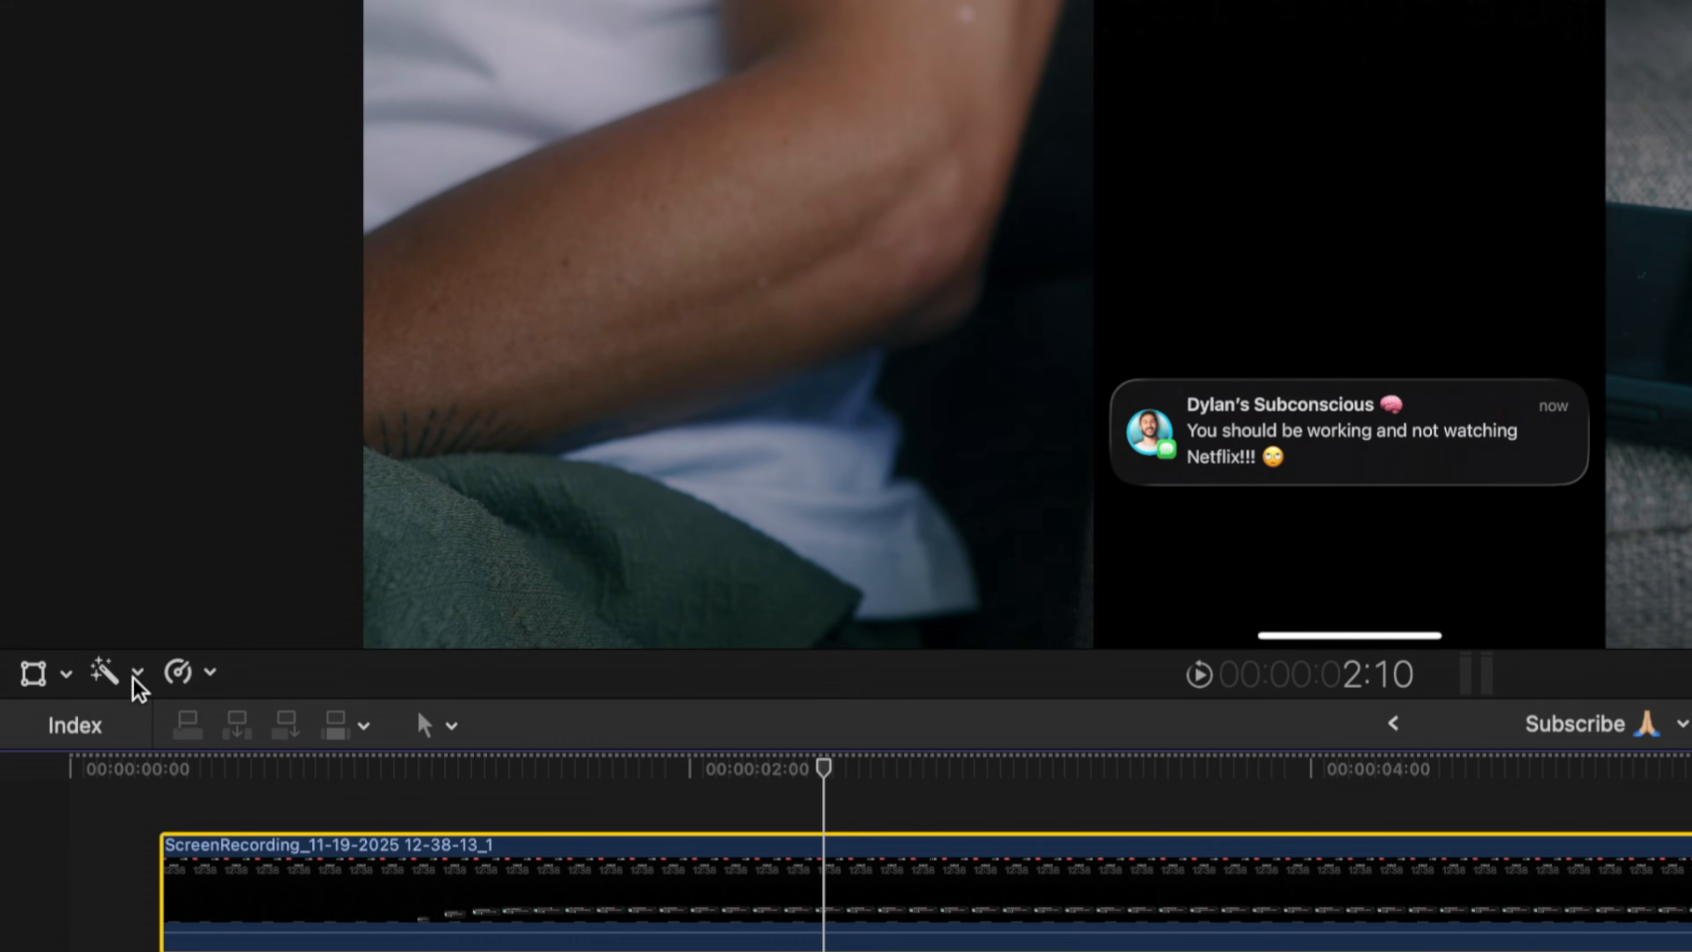
click(65, 673)
click(123, 763)
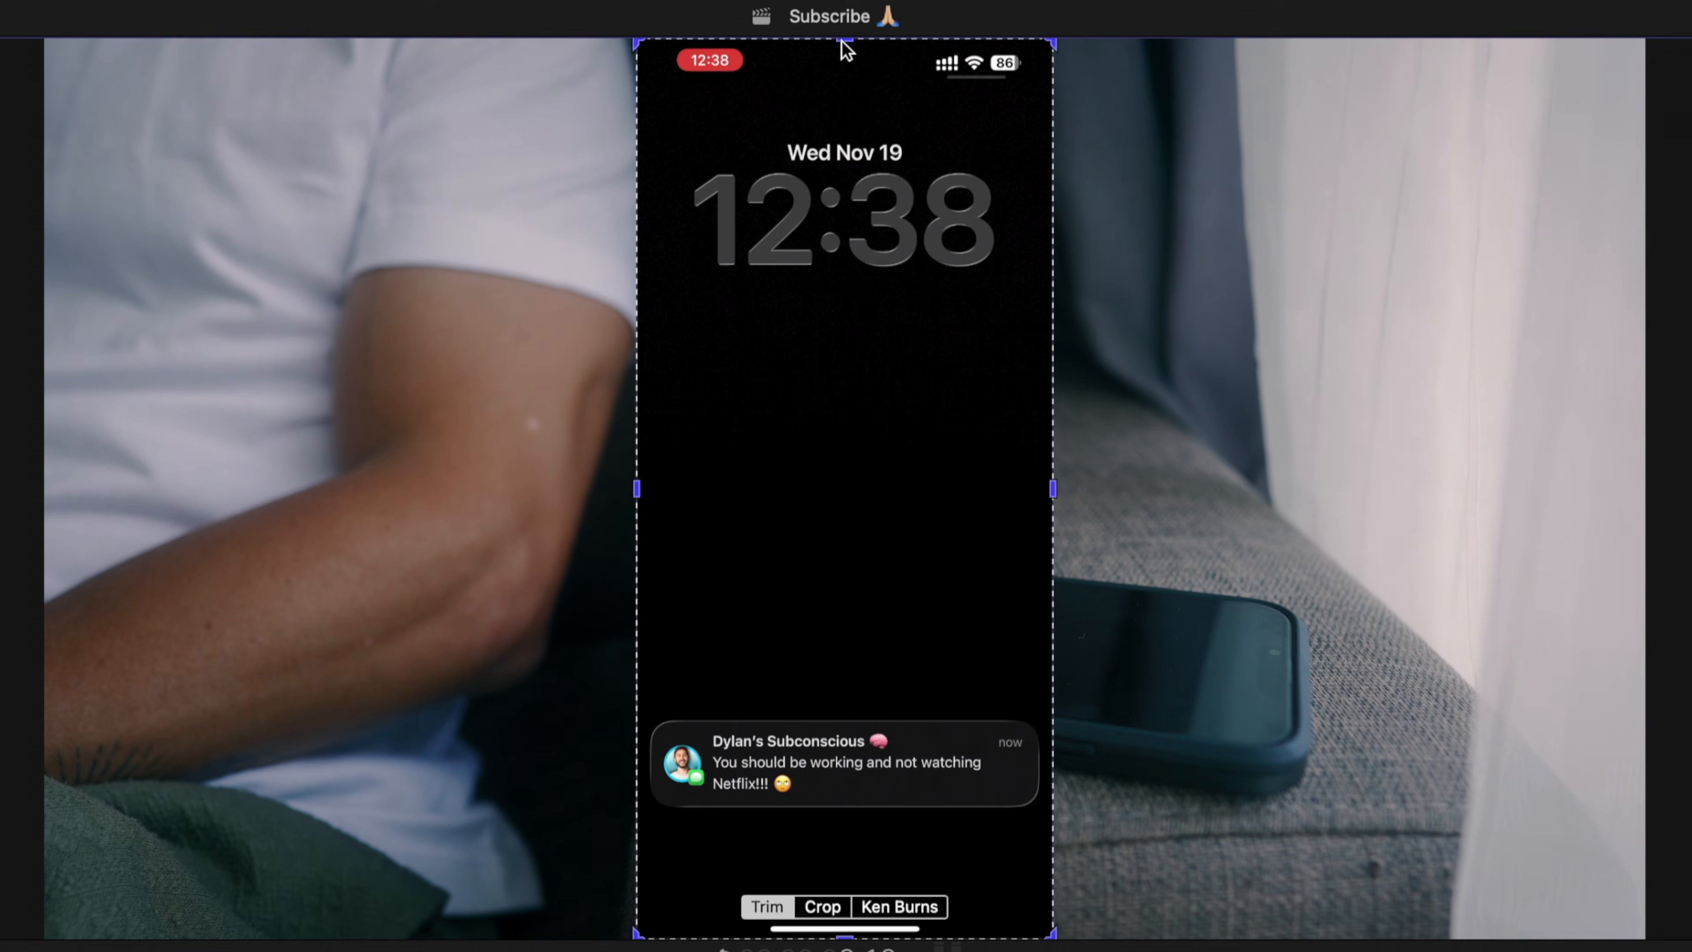
drag(842, 41, 862, 715)
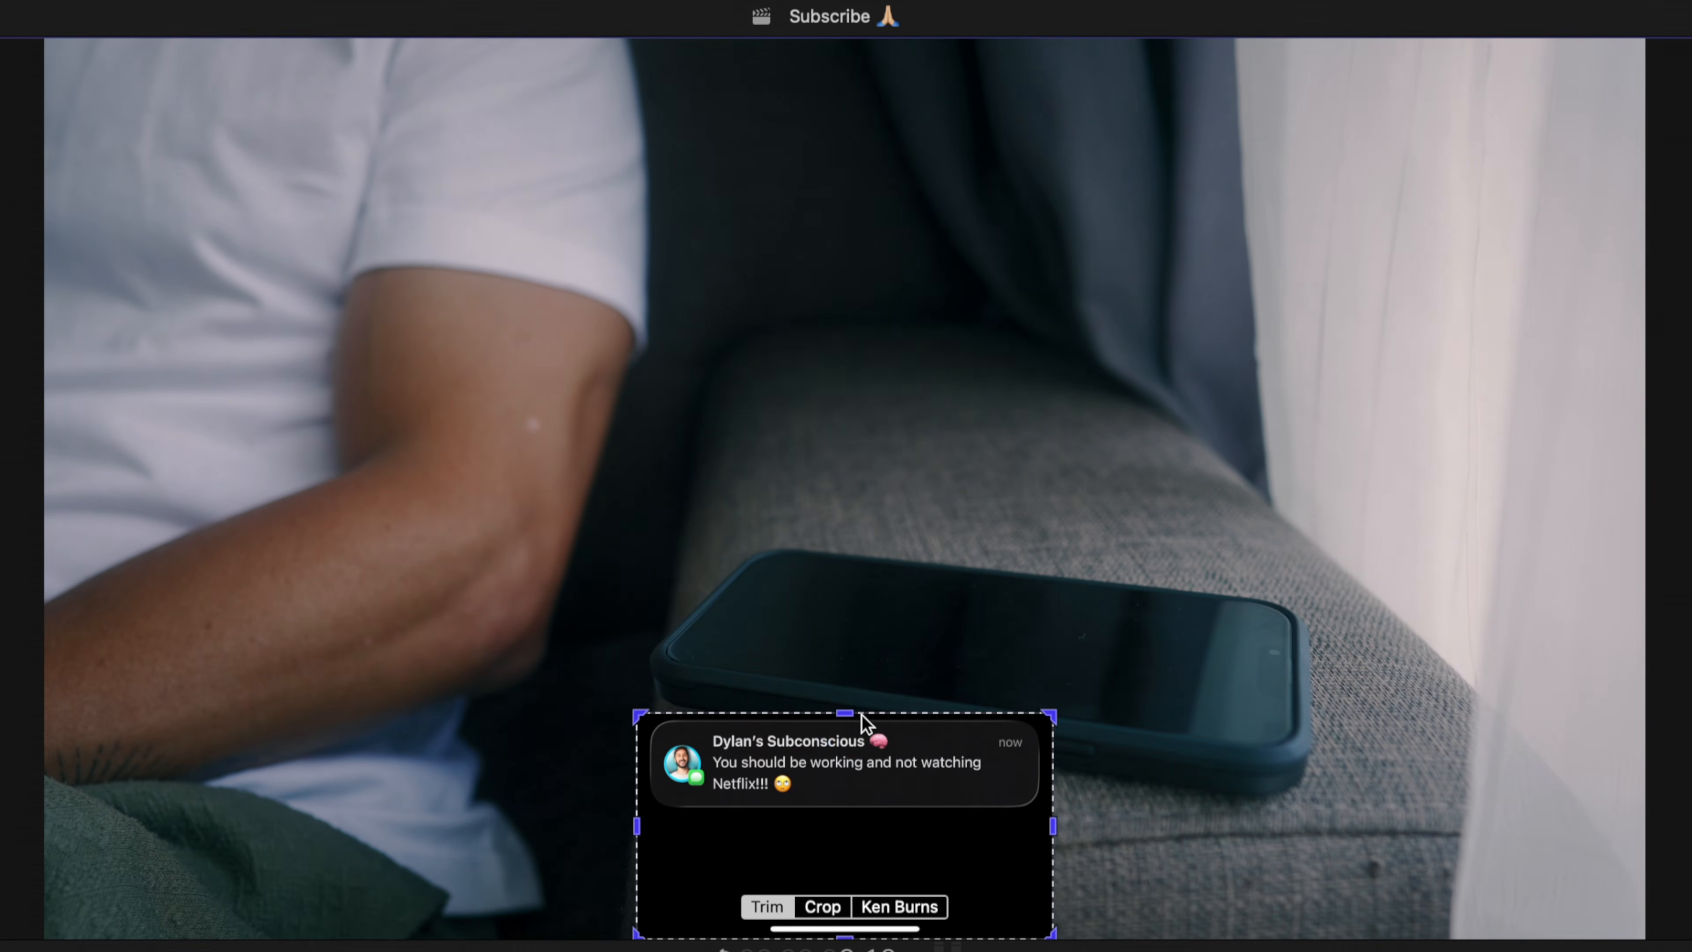
drag(845, 939, 846, 927)
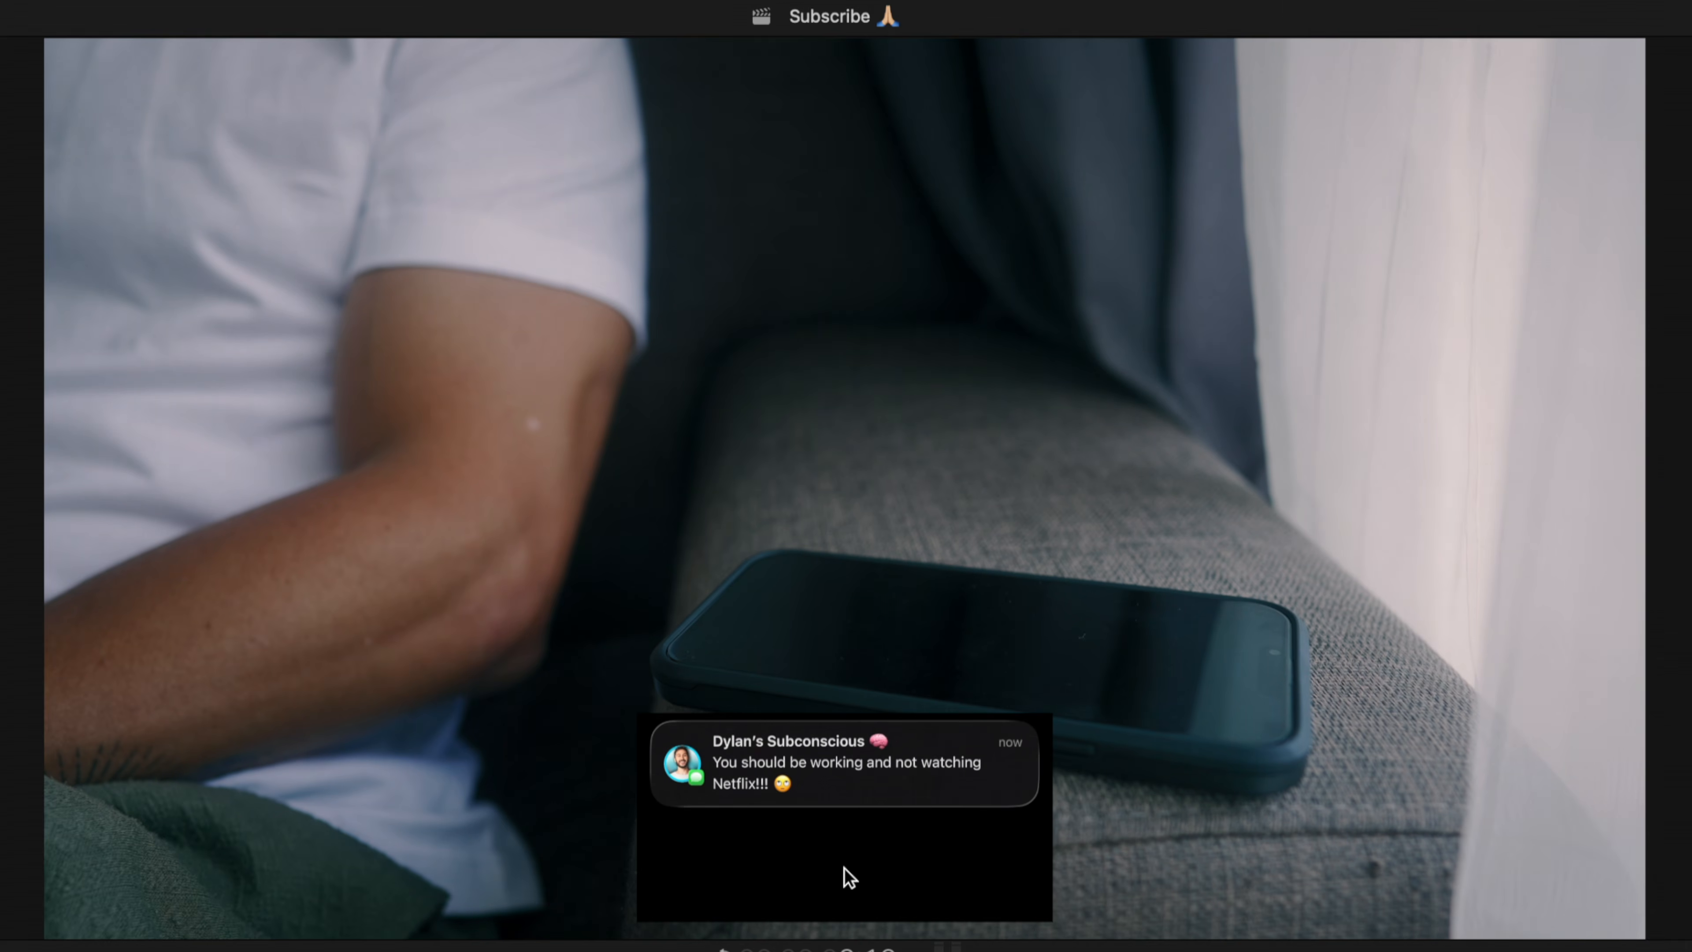
key(Escape)
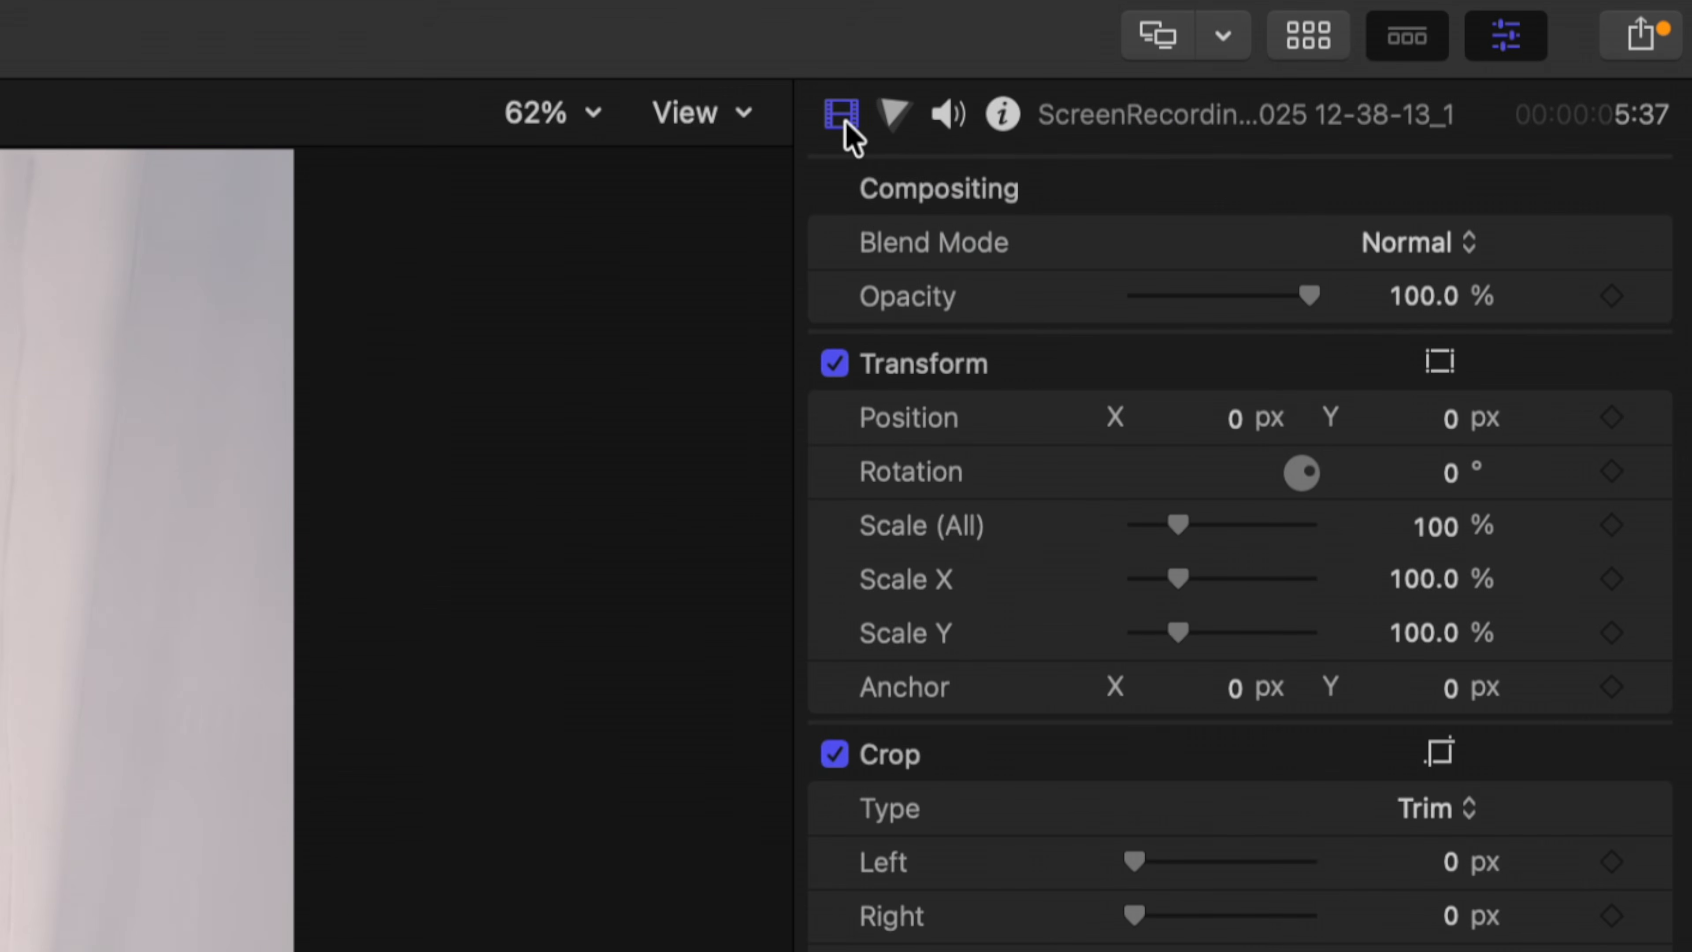
Step: Set the recording's blend mode to Screen, and enlarge it to about 182% with the notification positioned just above the phone
click(1424, 256)
click(1478, 735)
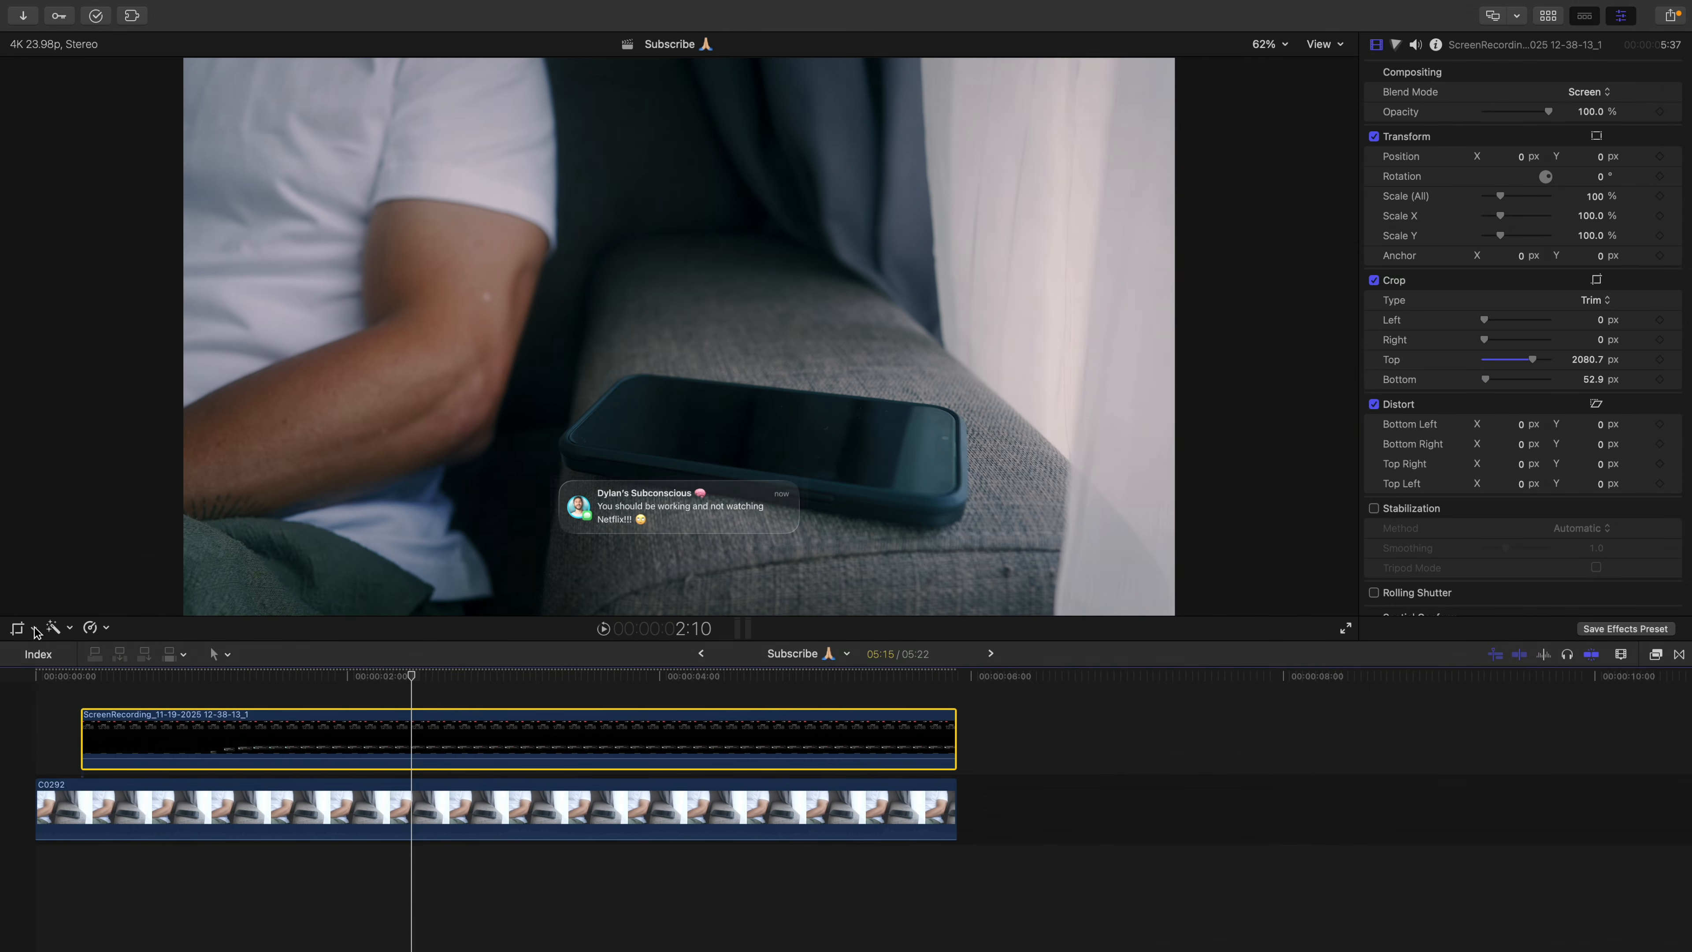
click(34, 628)
click(60, 645)
drag(817, 483, 867, 479)
drag(809, 566, 1015, 262)
drag(928, 334, 925, 294)
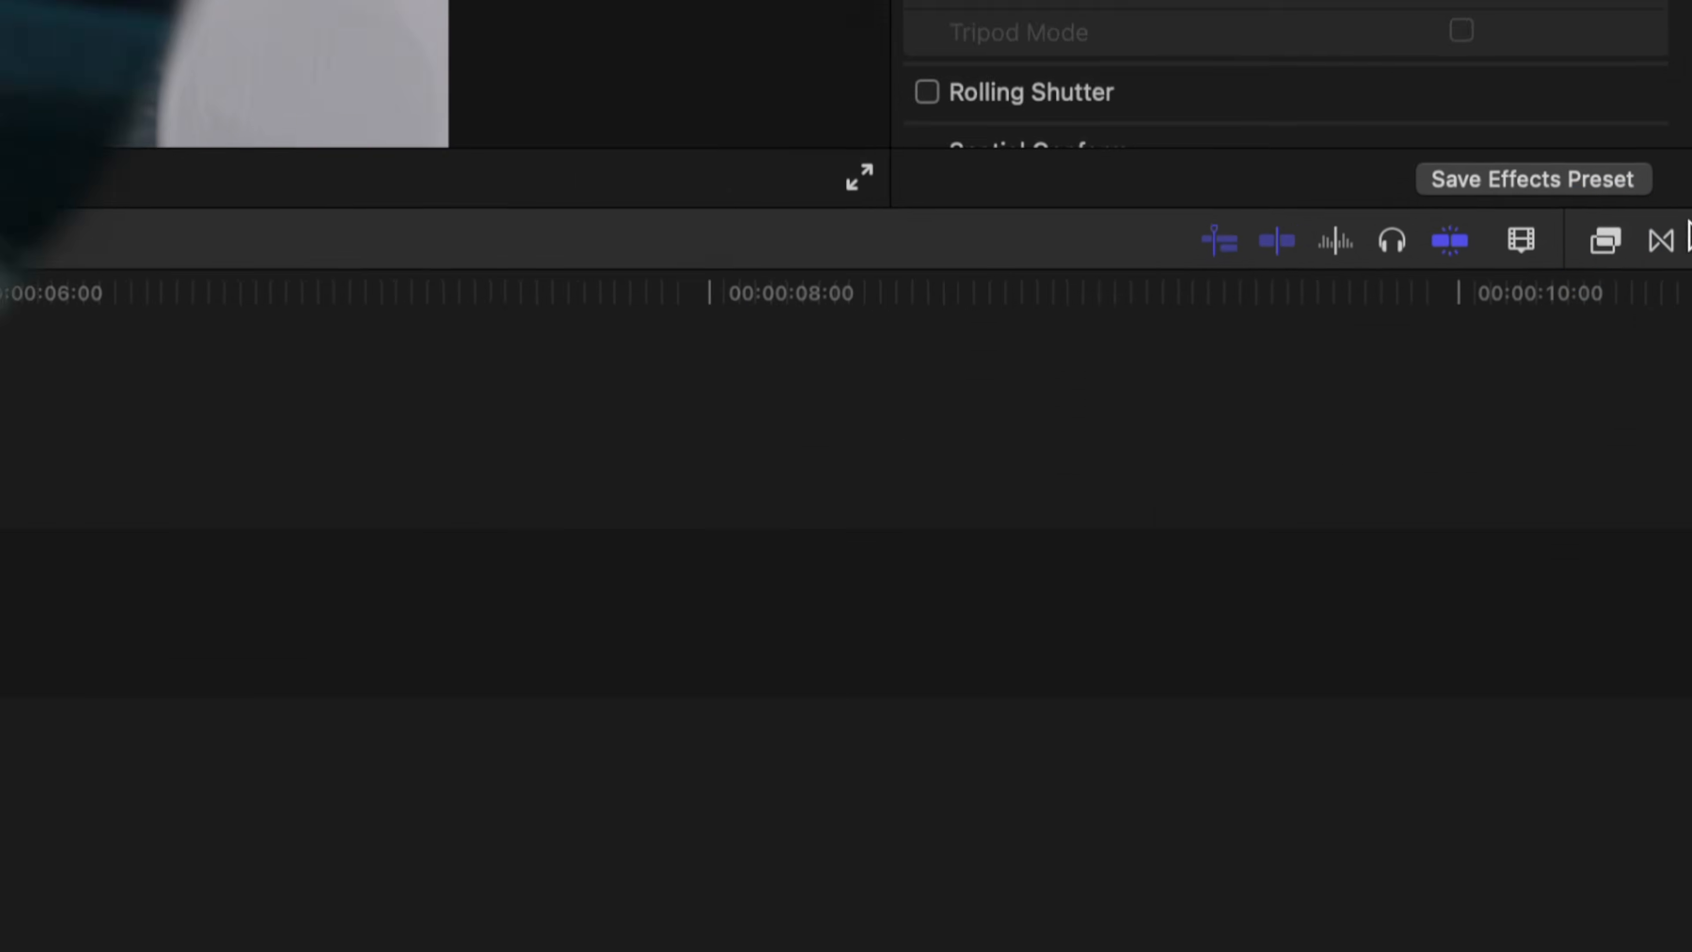
Step: Find the Luma Keyer effect by searching for "luma" and apply it to the screen recording clip
click(1604, 240)
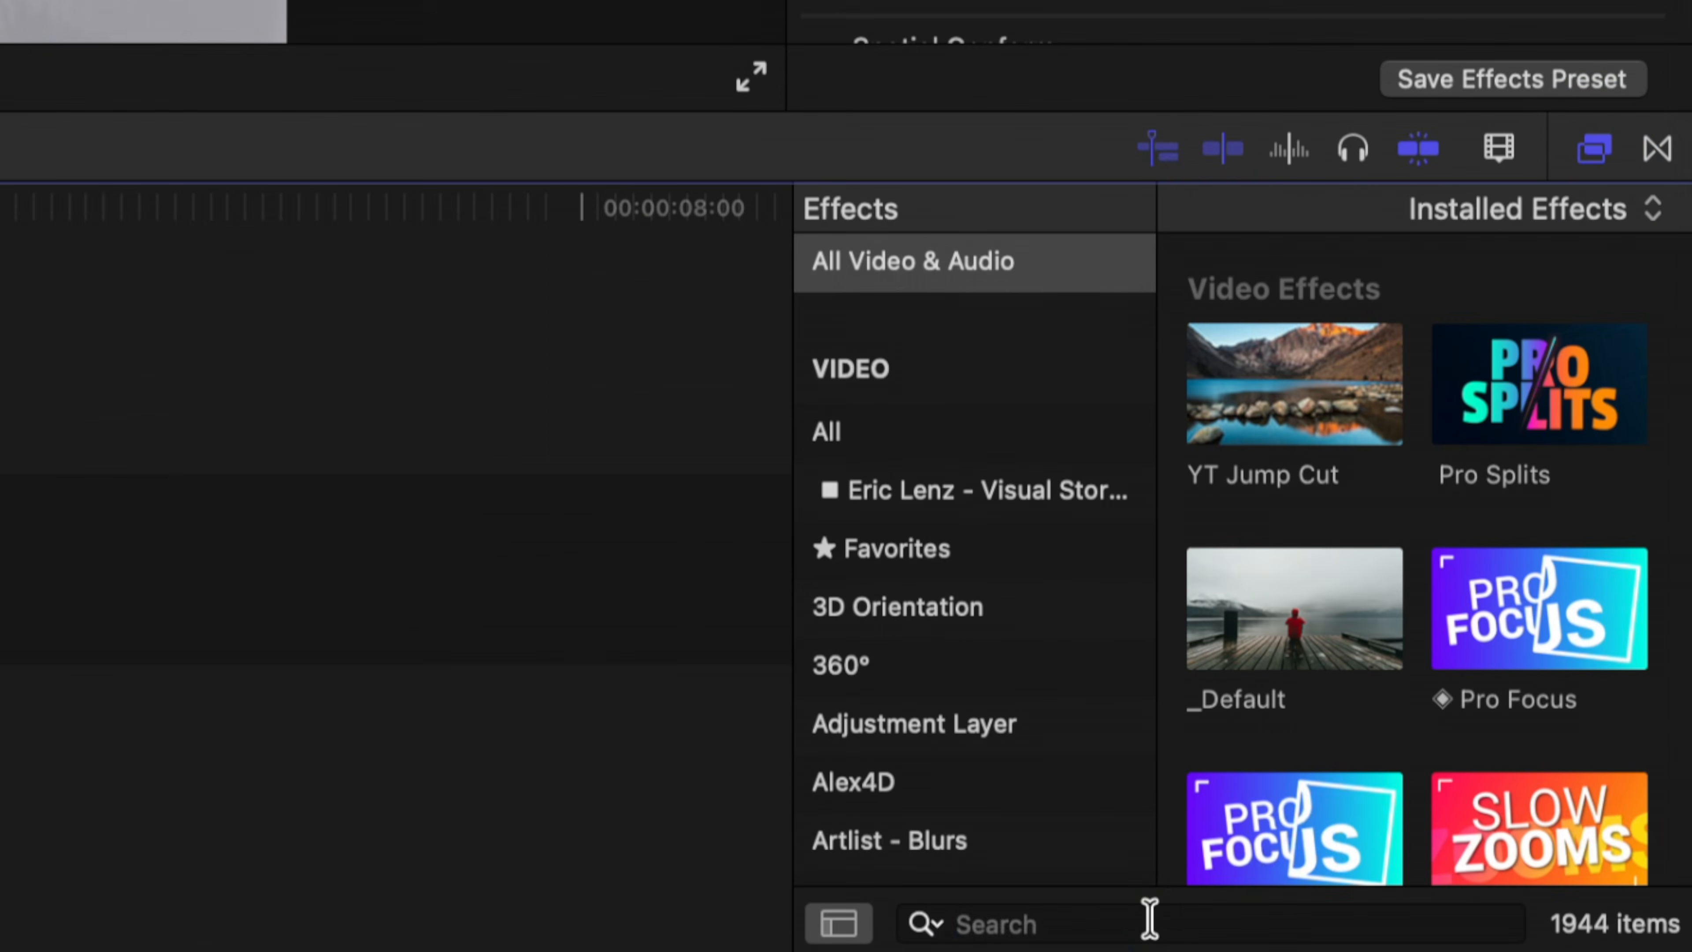
click(1149, 918)
text(luma)
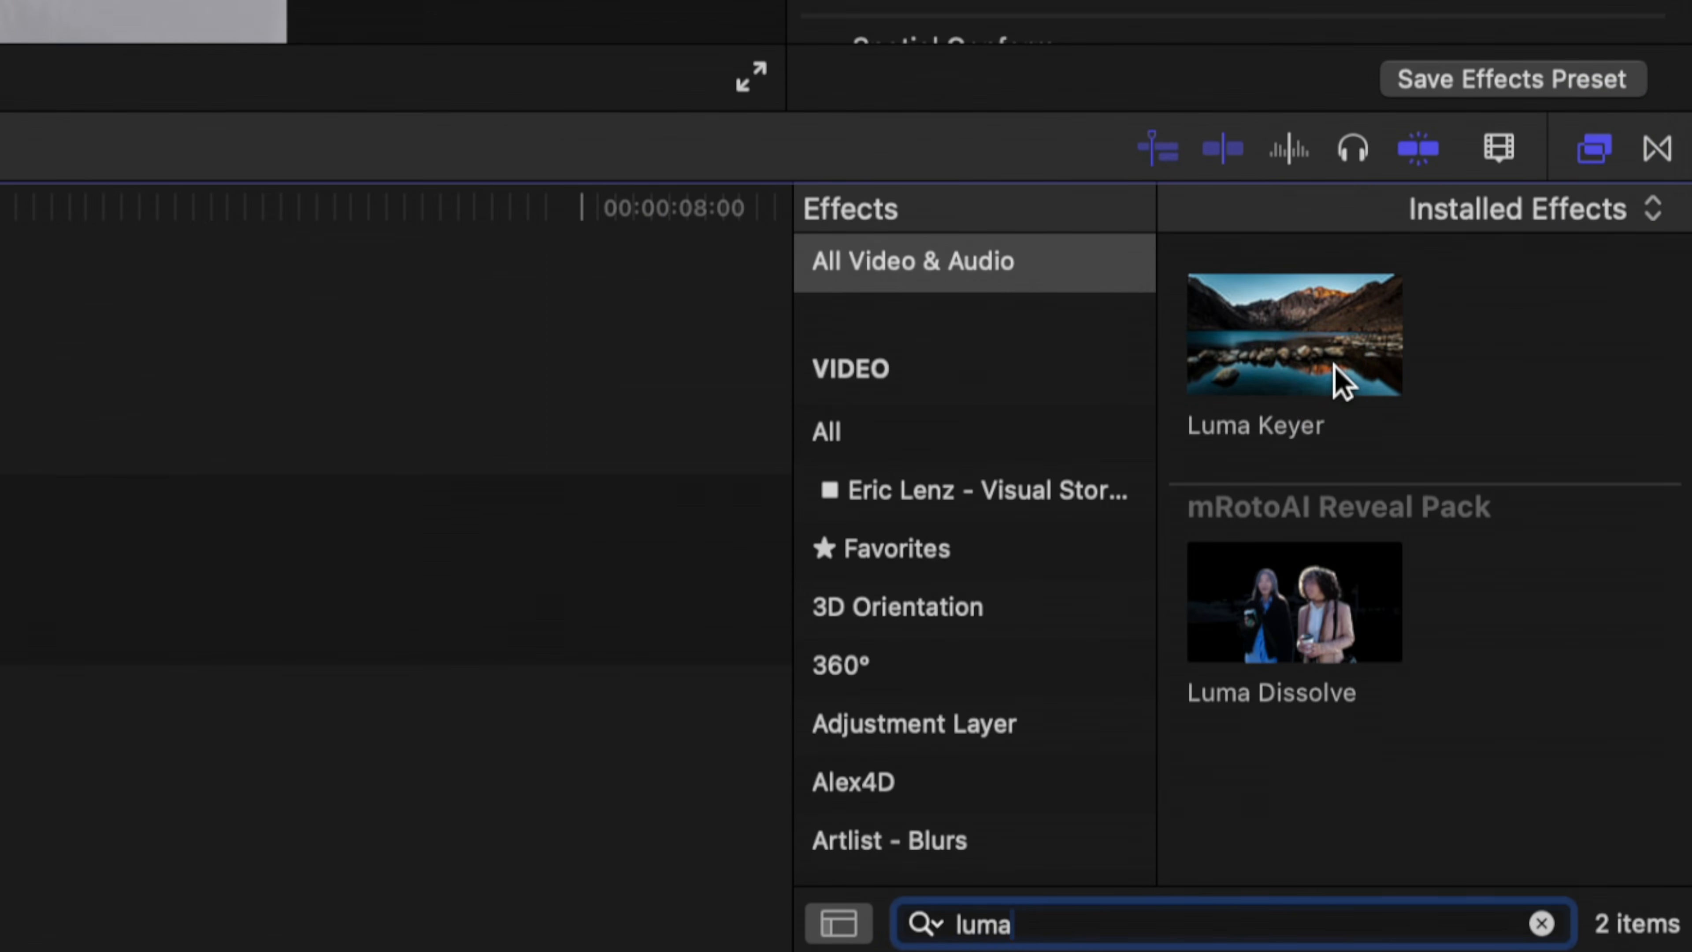
click(1322, 378)
click(1596, 150)
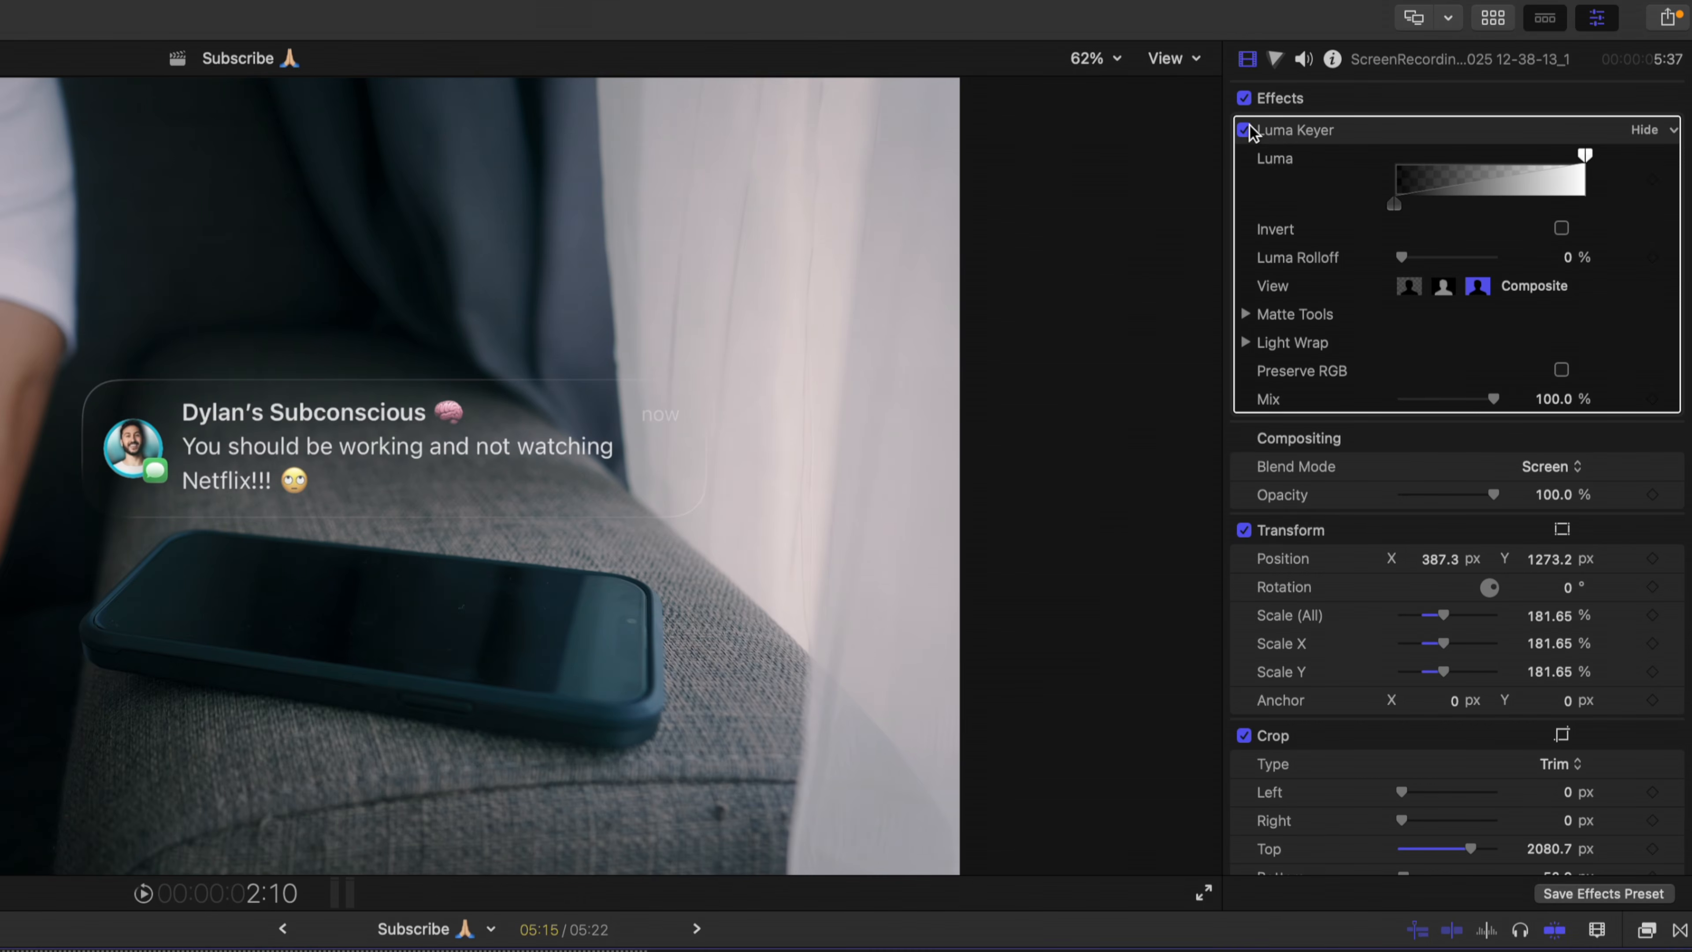
Step: Compare the notification with and without the Luma Keyer and shift the key's dark-end luma handle outward
click(1246, 130)
click(1245, 129)
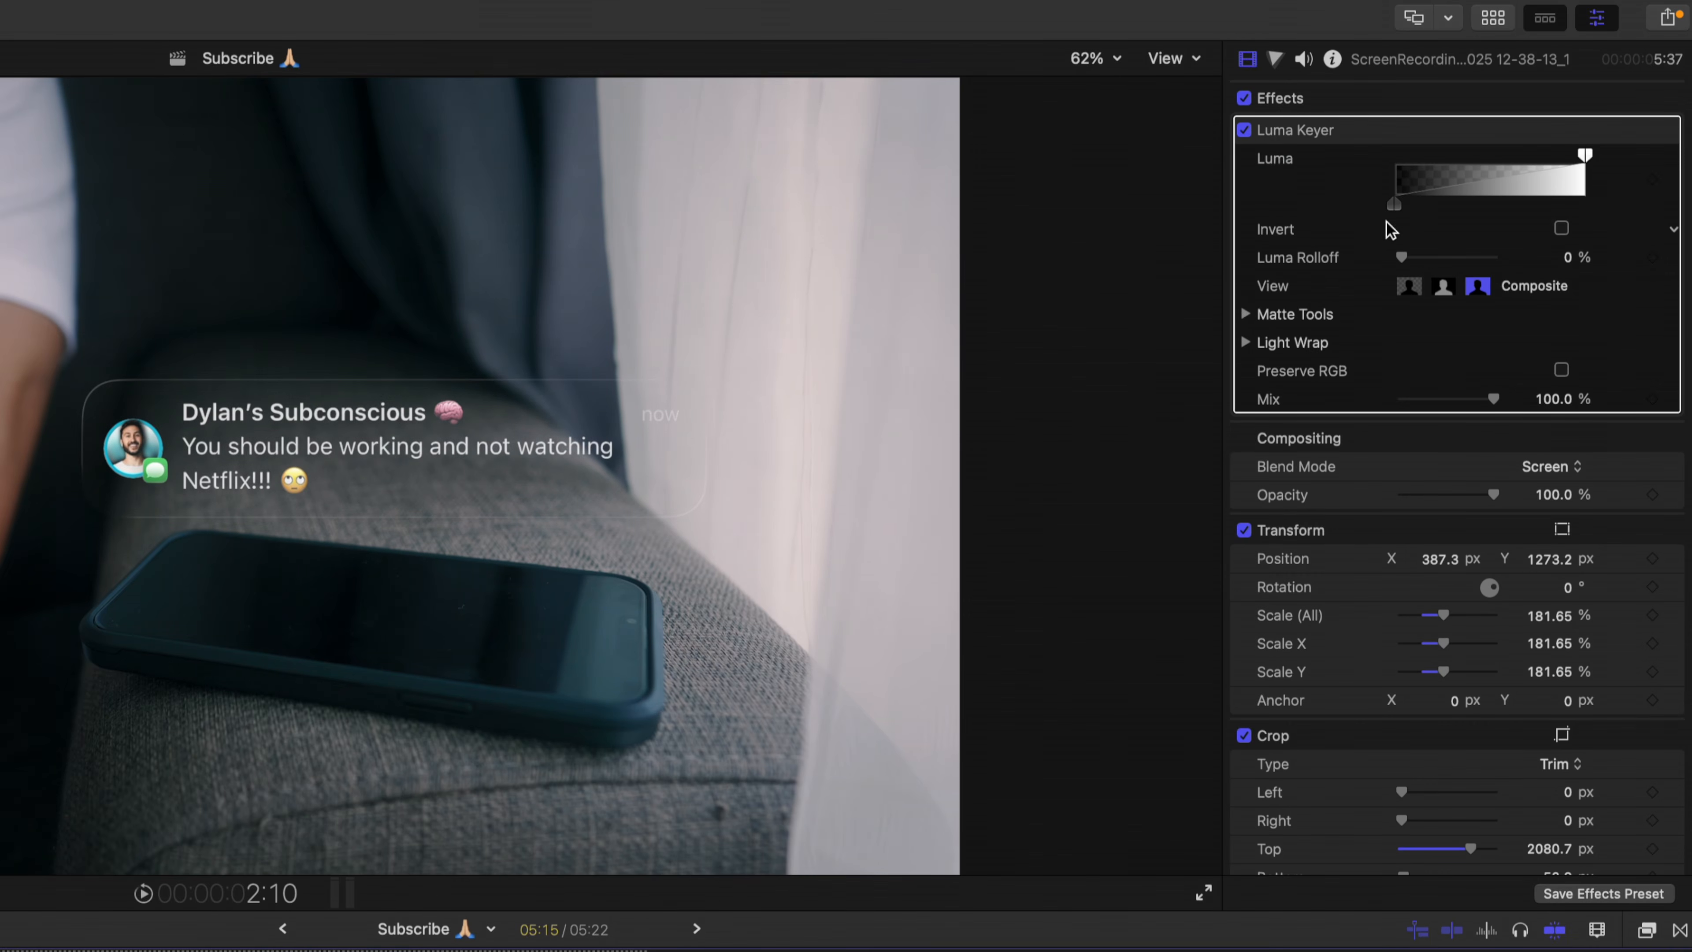
drag(1395, 208, 1378, 200)
Step: Grade the notification with Color Wheels by raising midtone brightness, slightly lowering shadow brightness, and increasing global saturation
click(1276, 60)
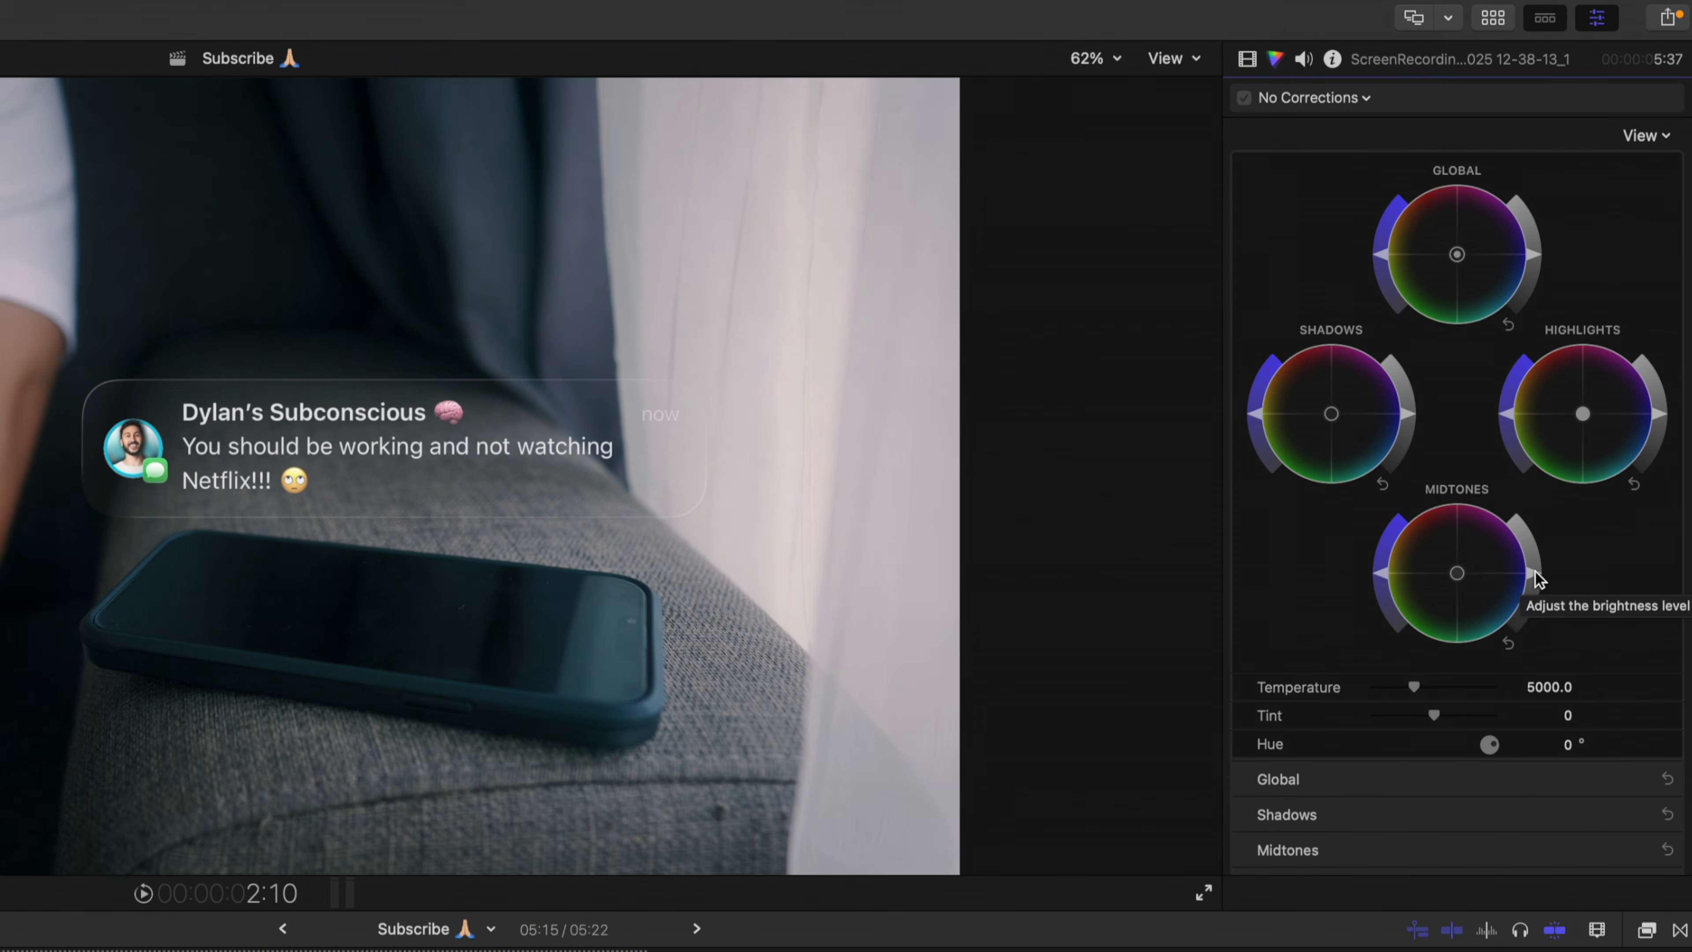
drag(1534, 582, 1532, 541)
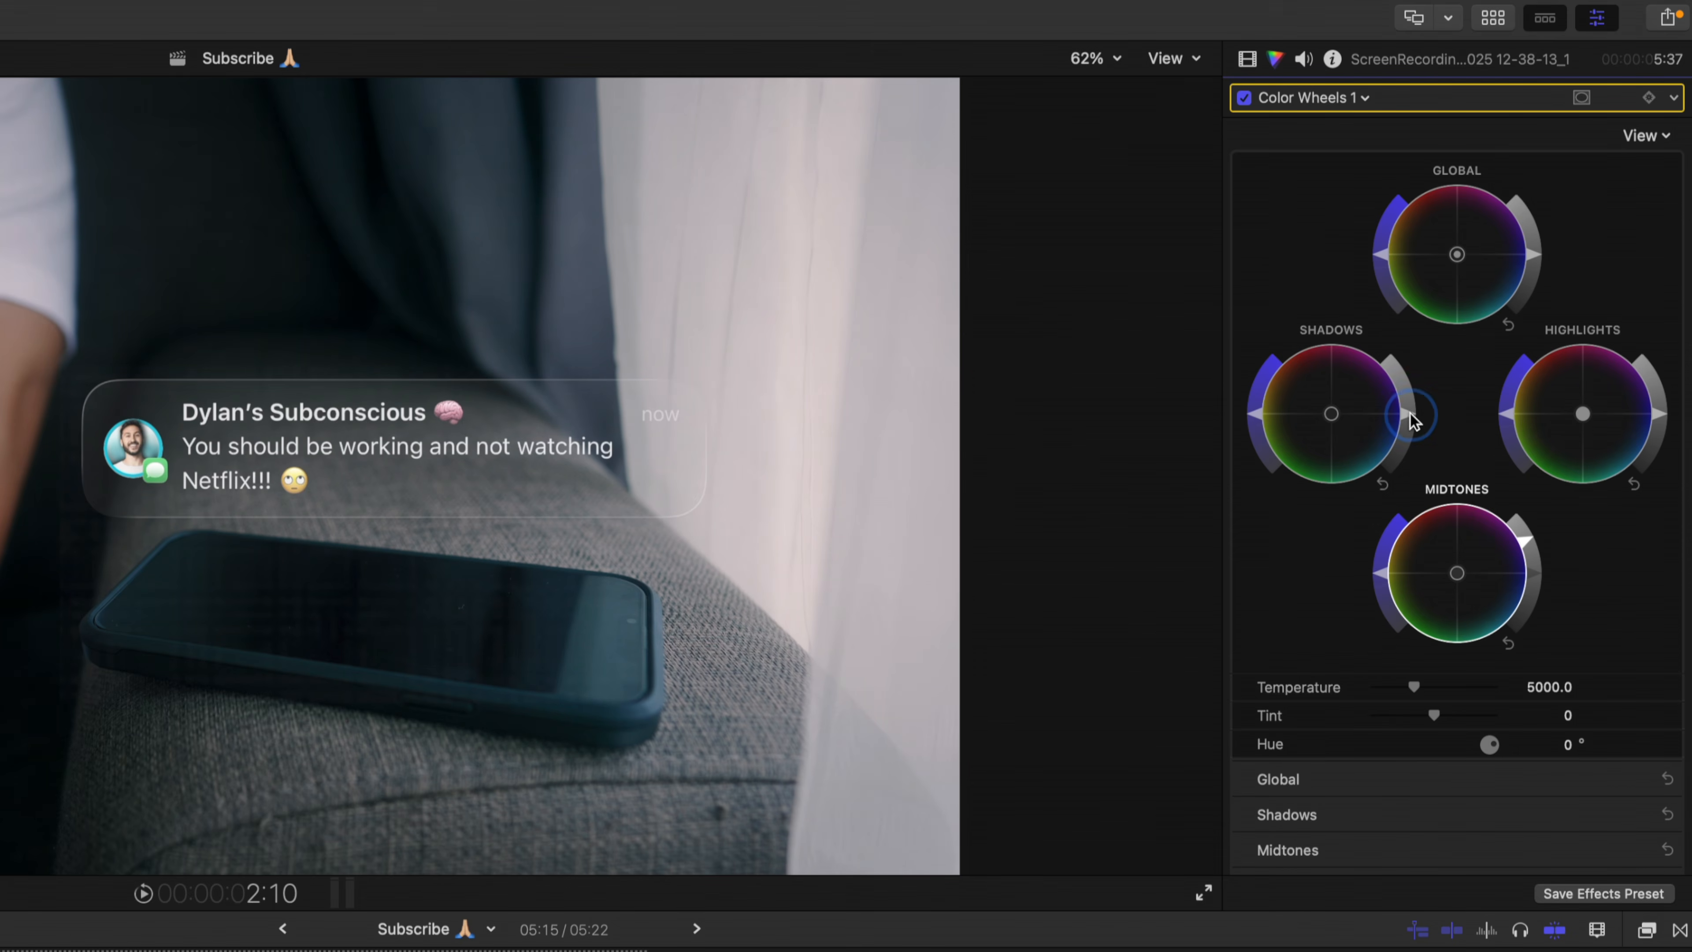
drag(1409, 425, 1411, 421)
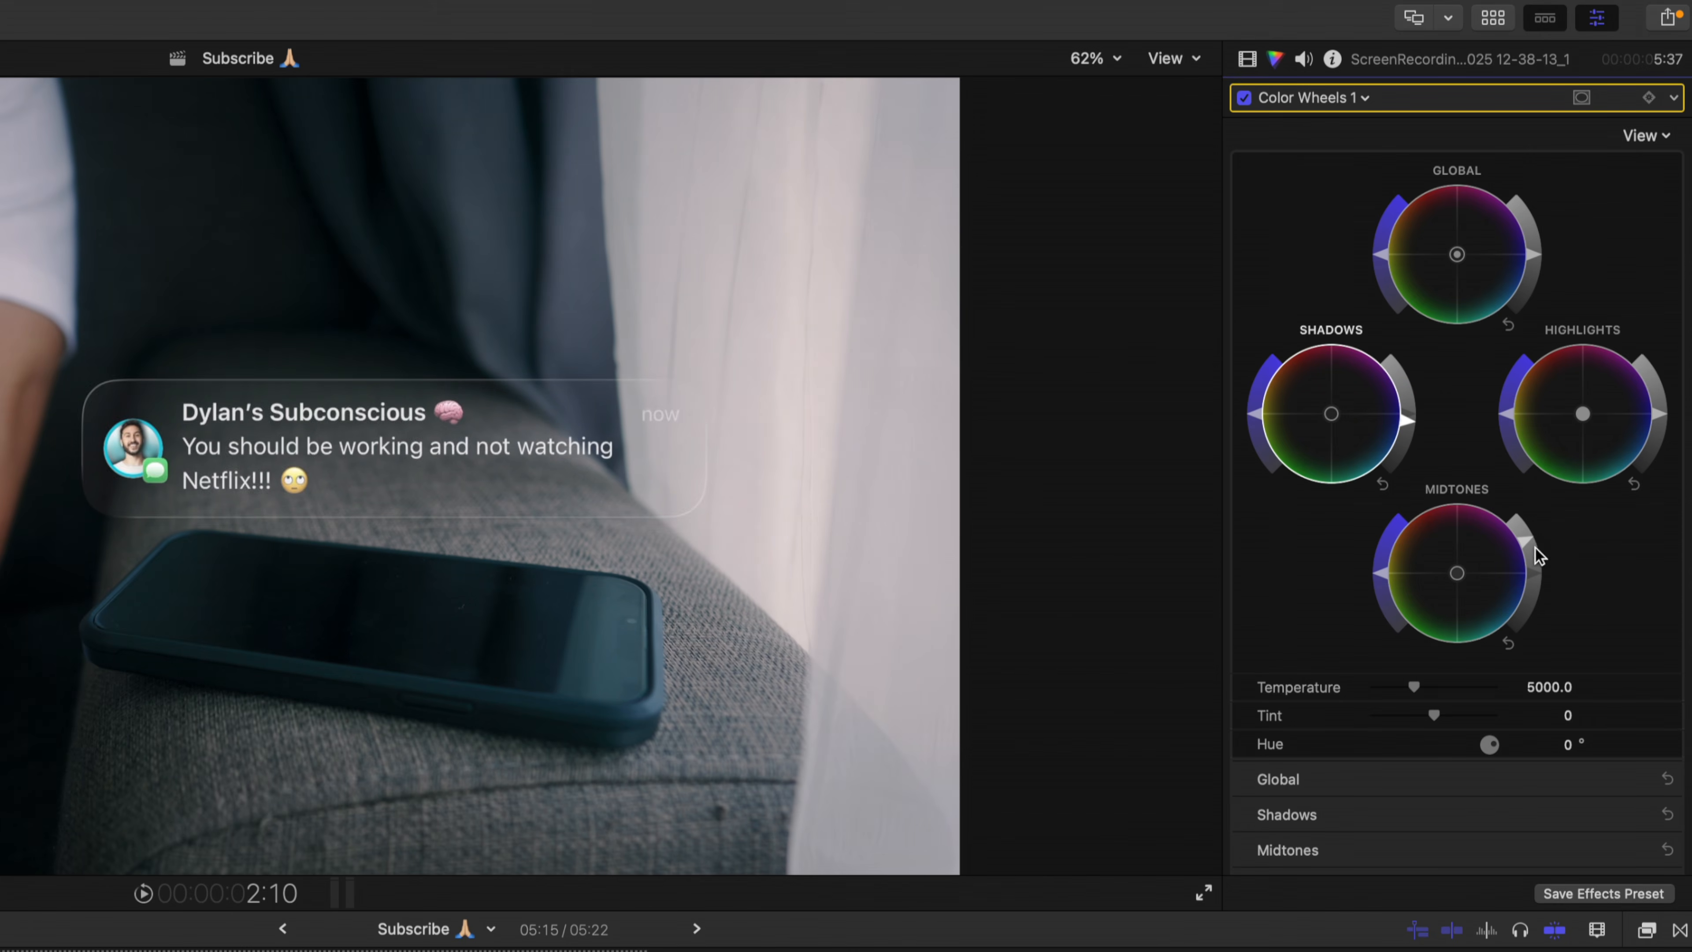
drag(1528, 544, 1526, 539)
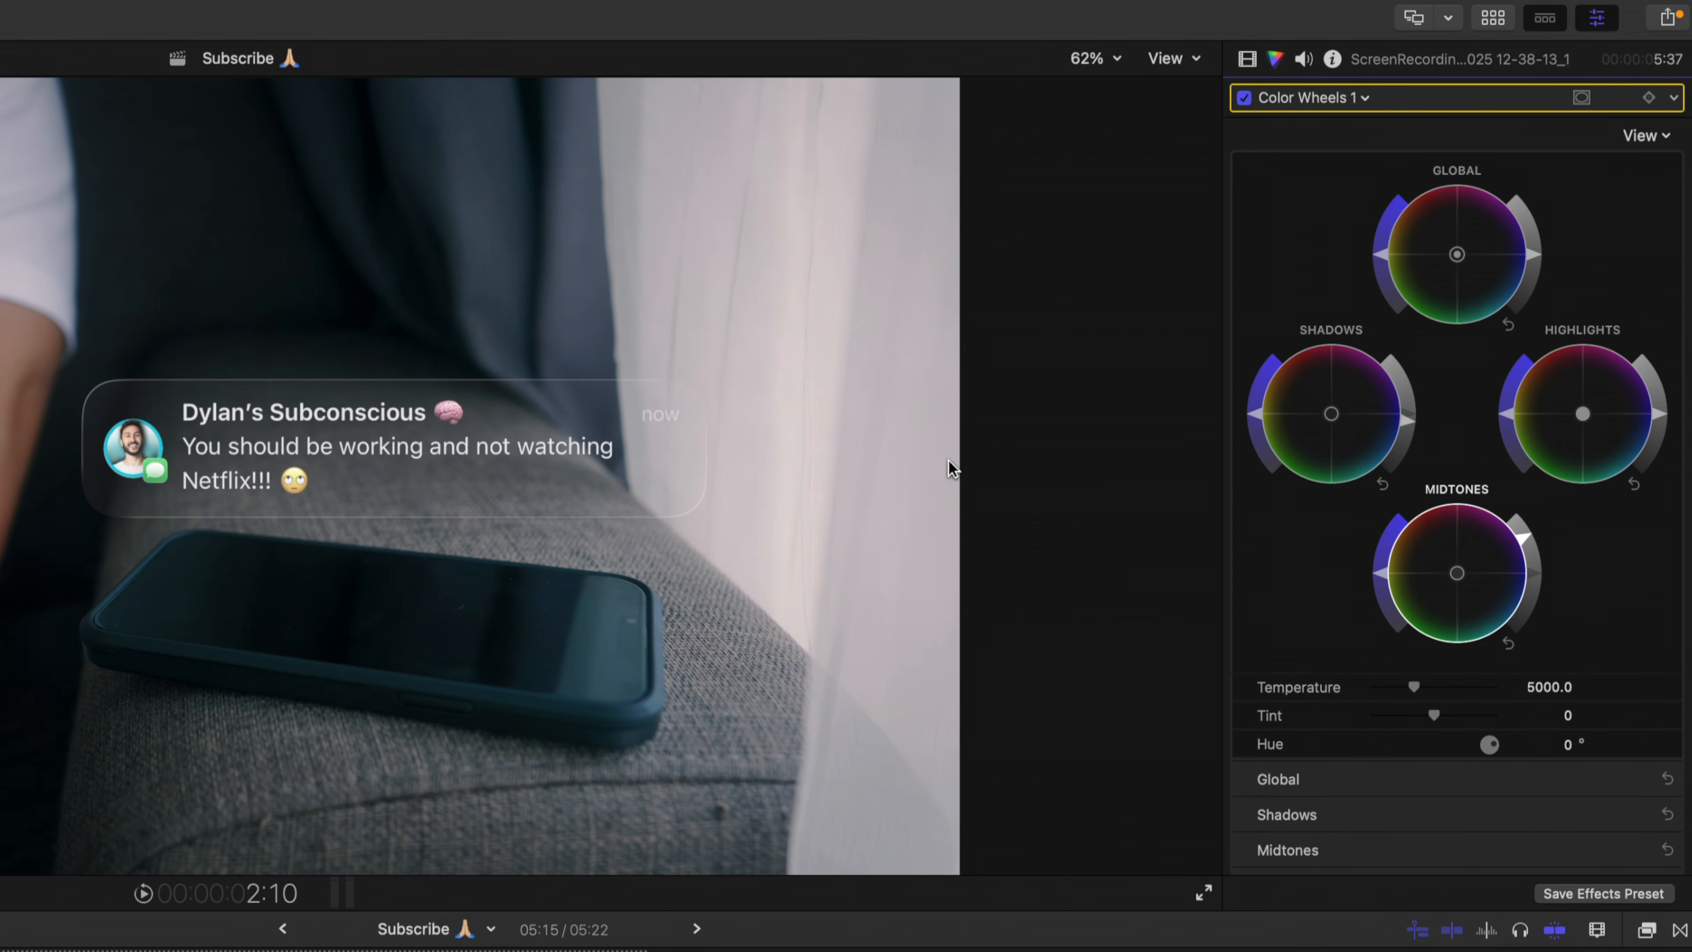
key(Tab)
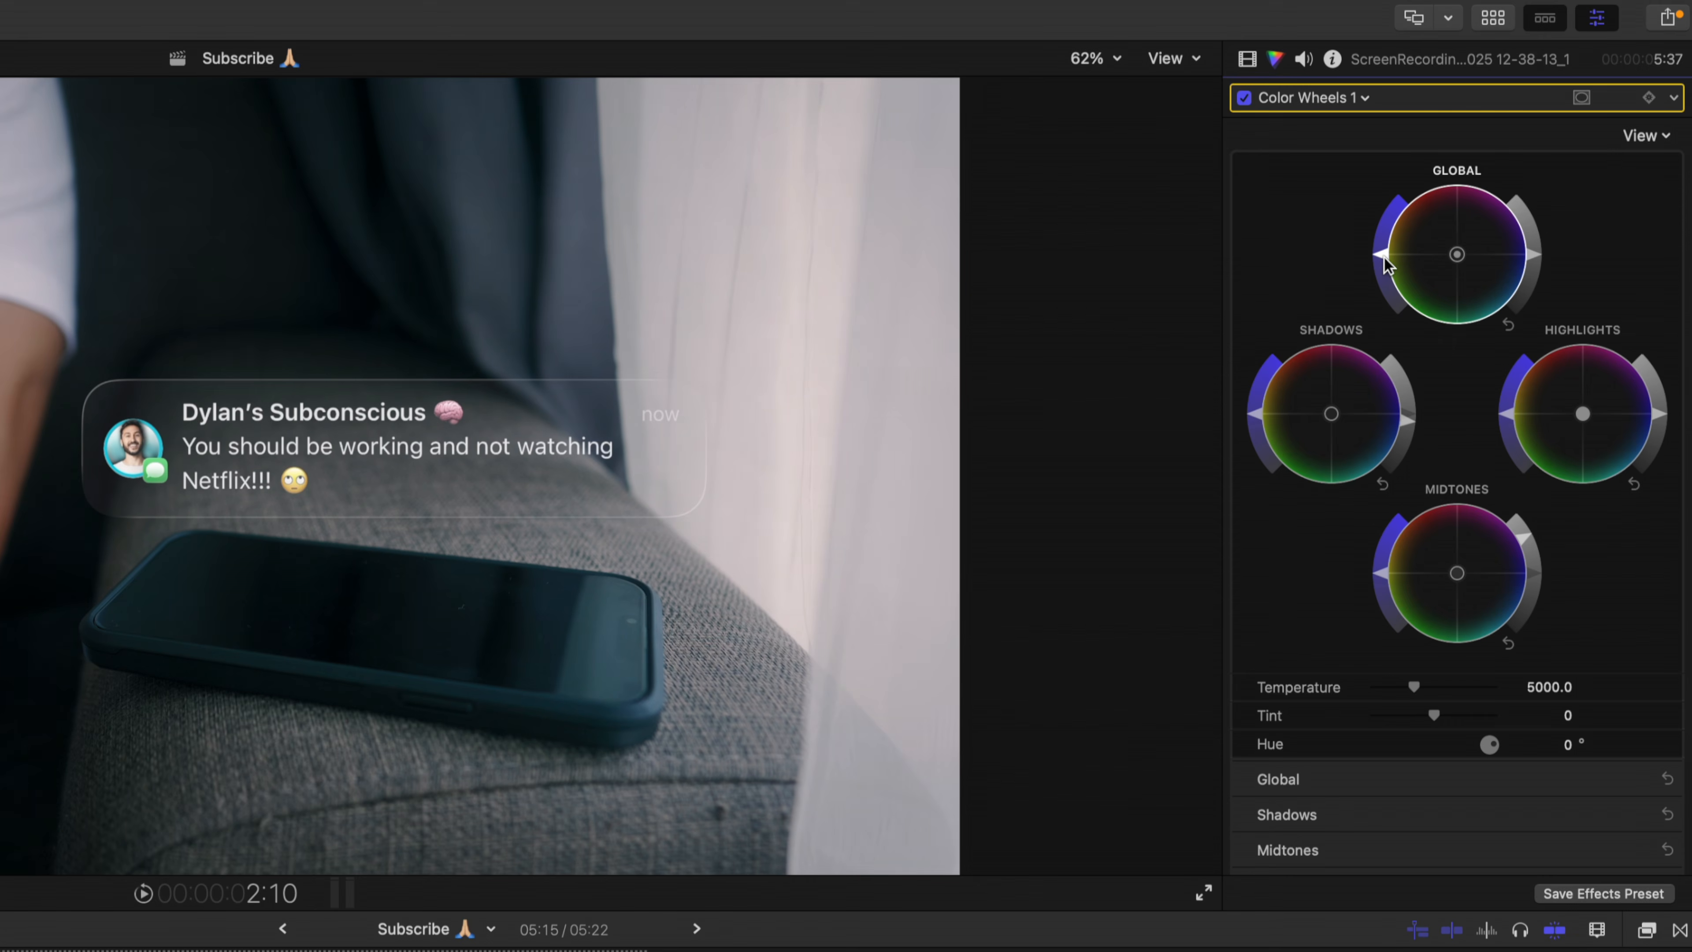
drag(1381, 263, 1388, 217)
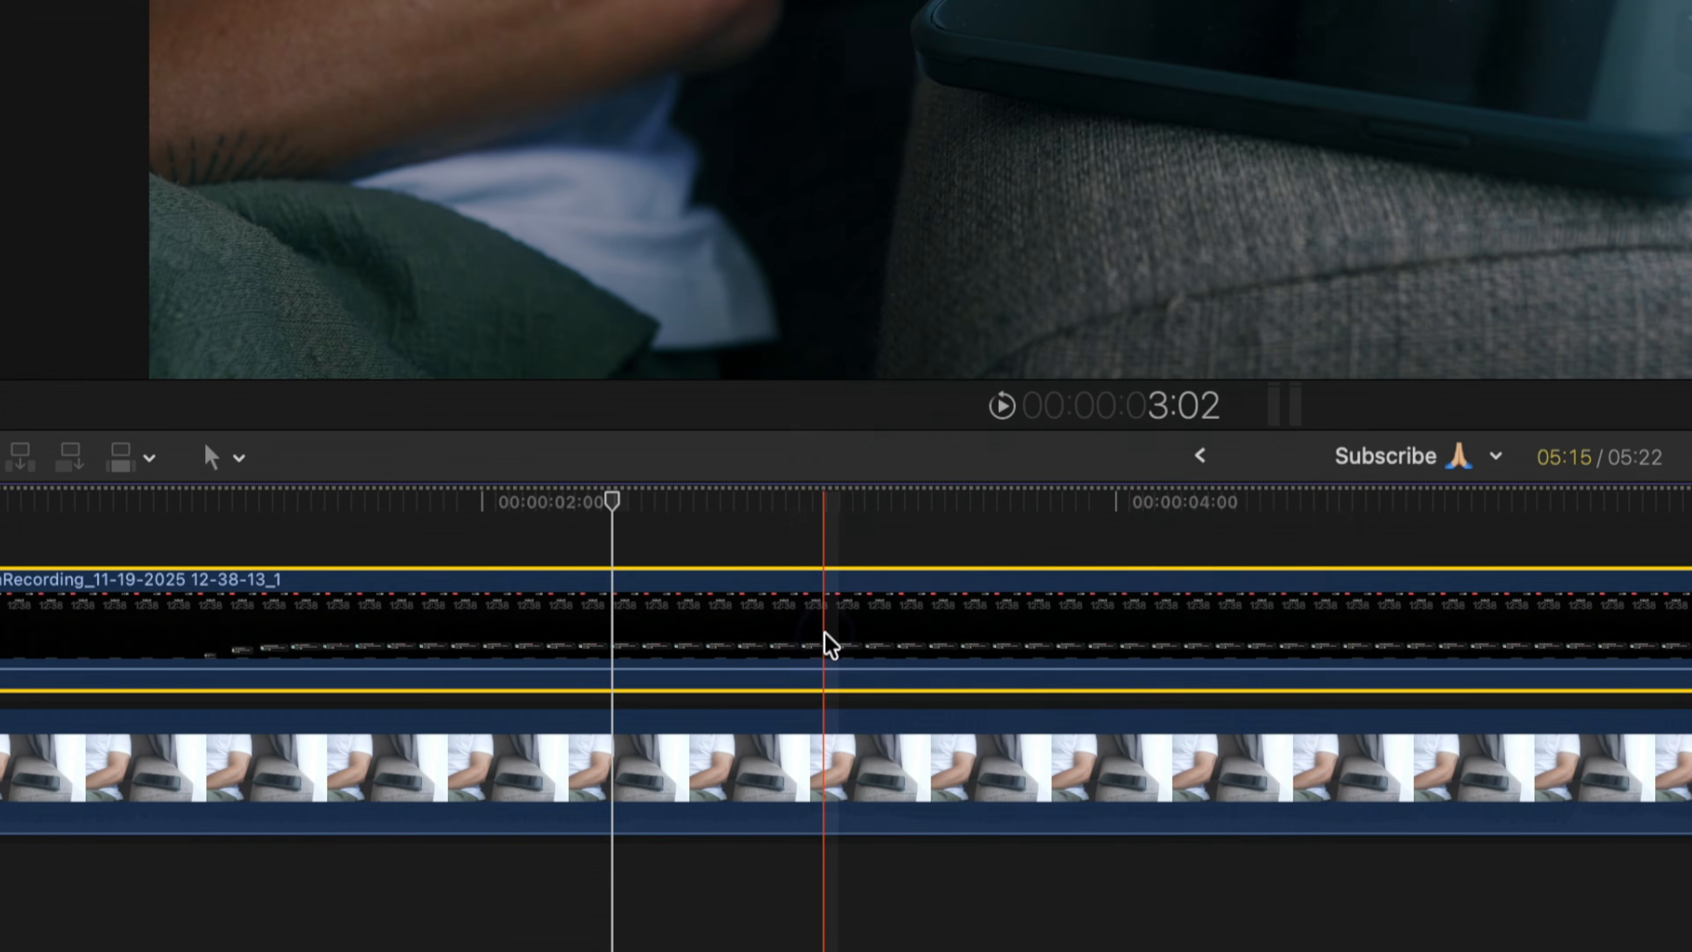
right_click(517, 741)
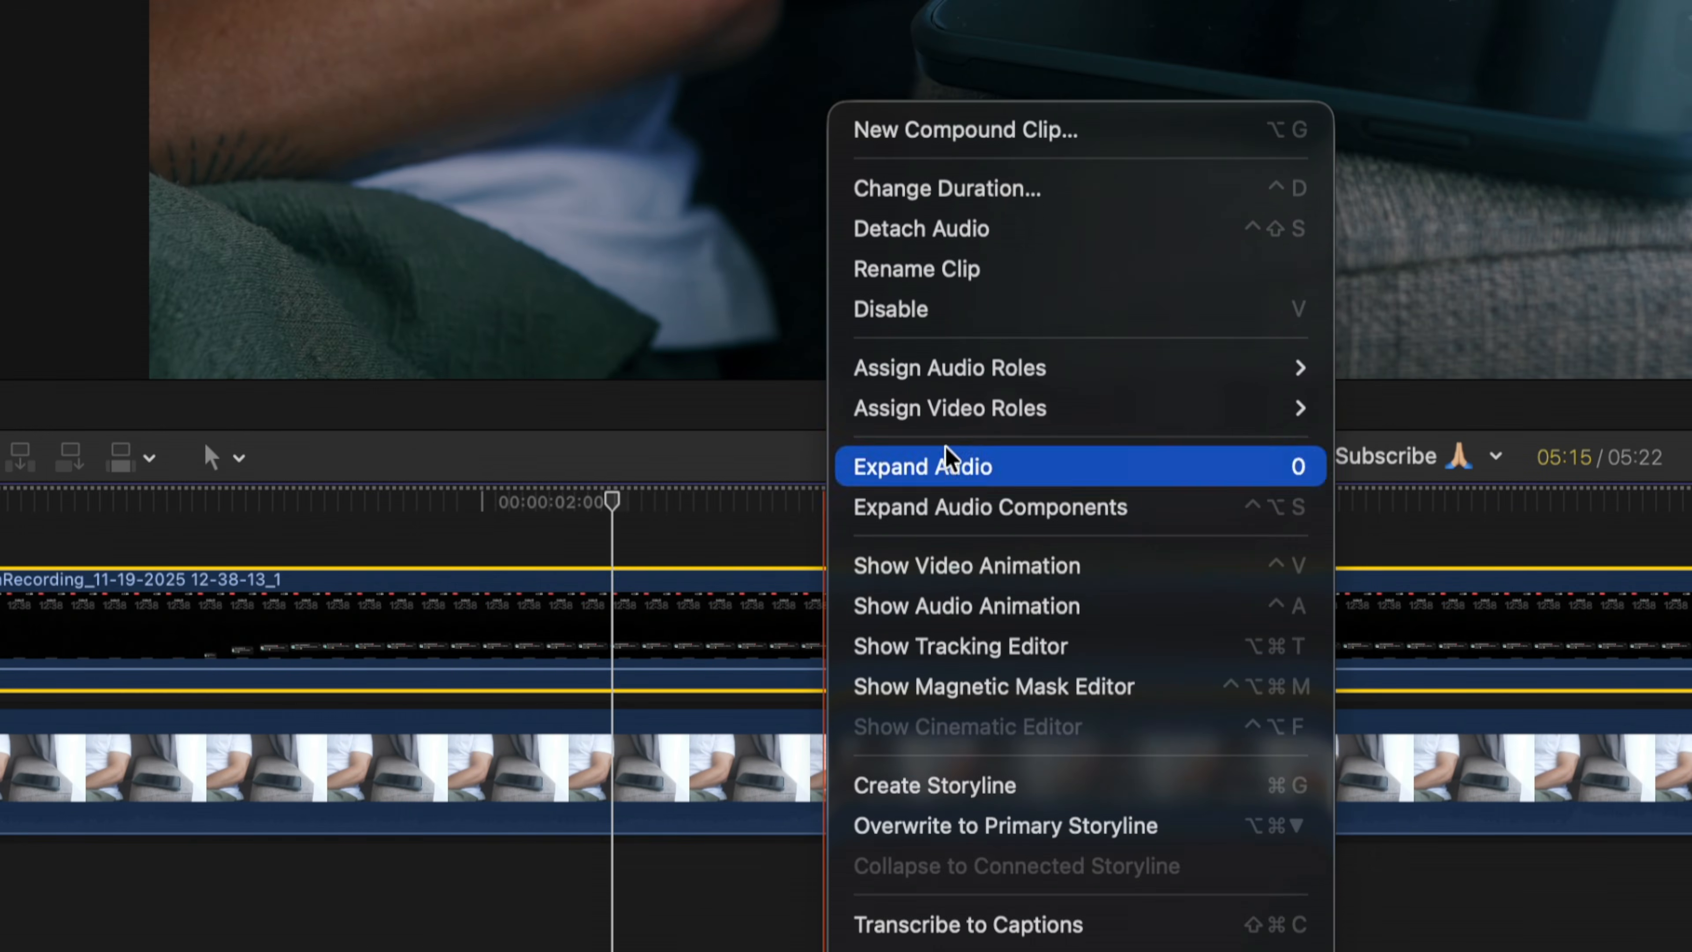
click(1294, 140)
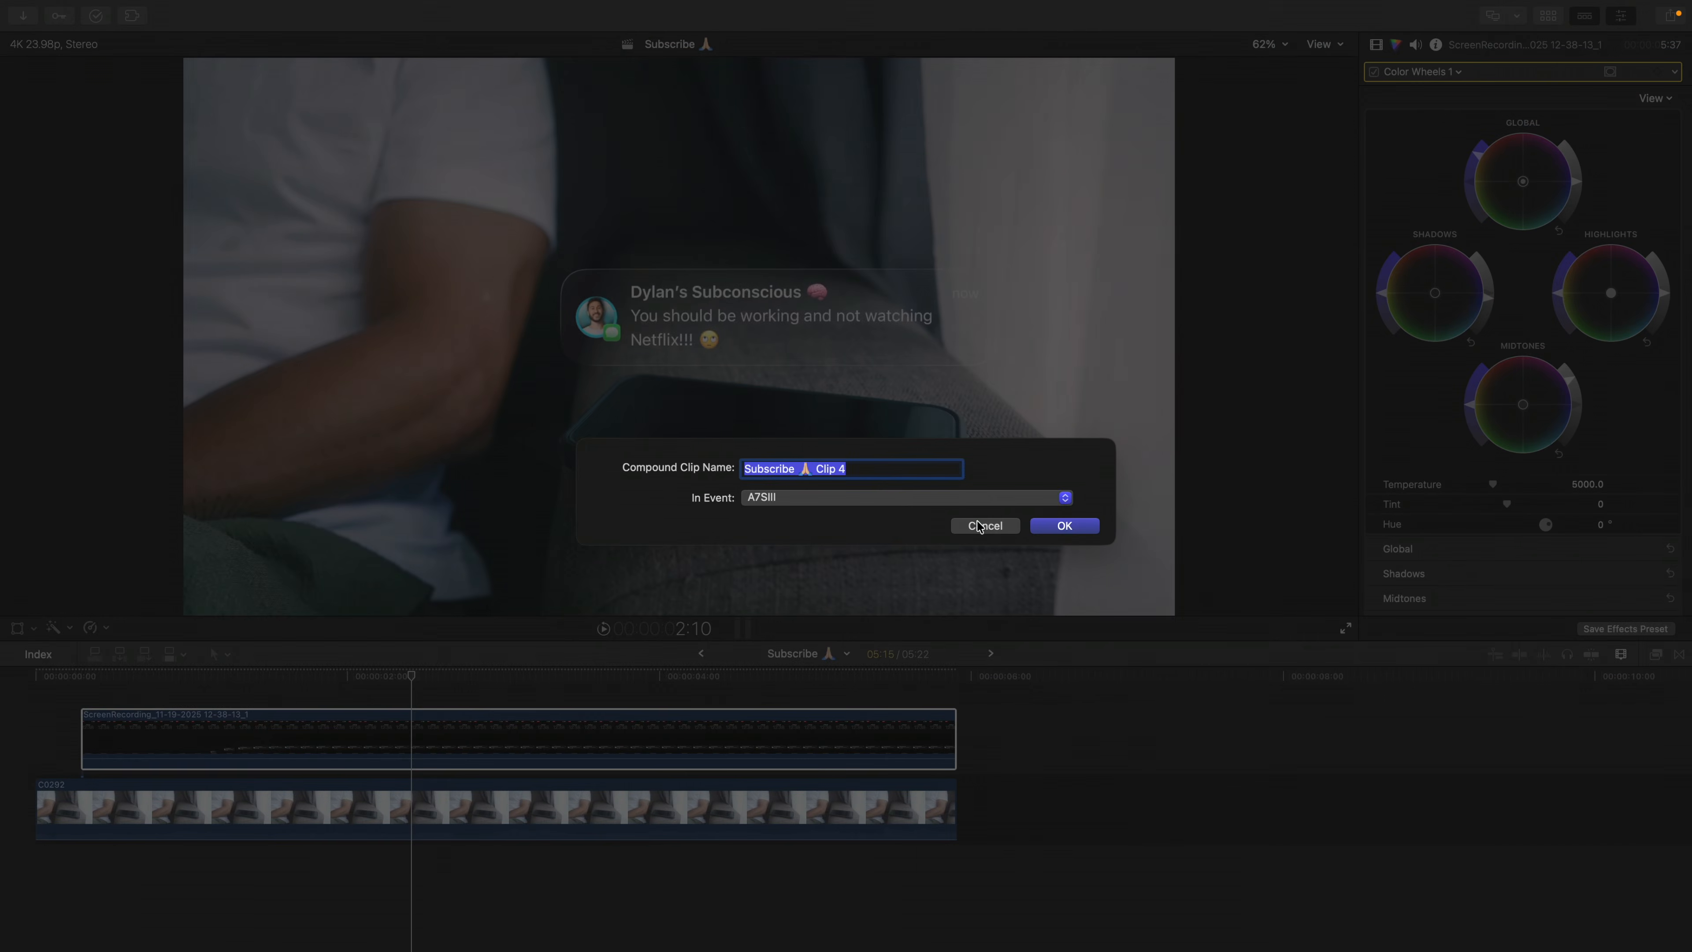
click(978, 525)
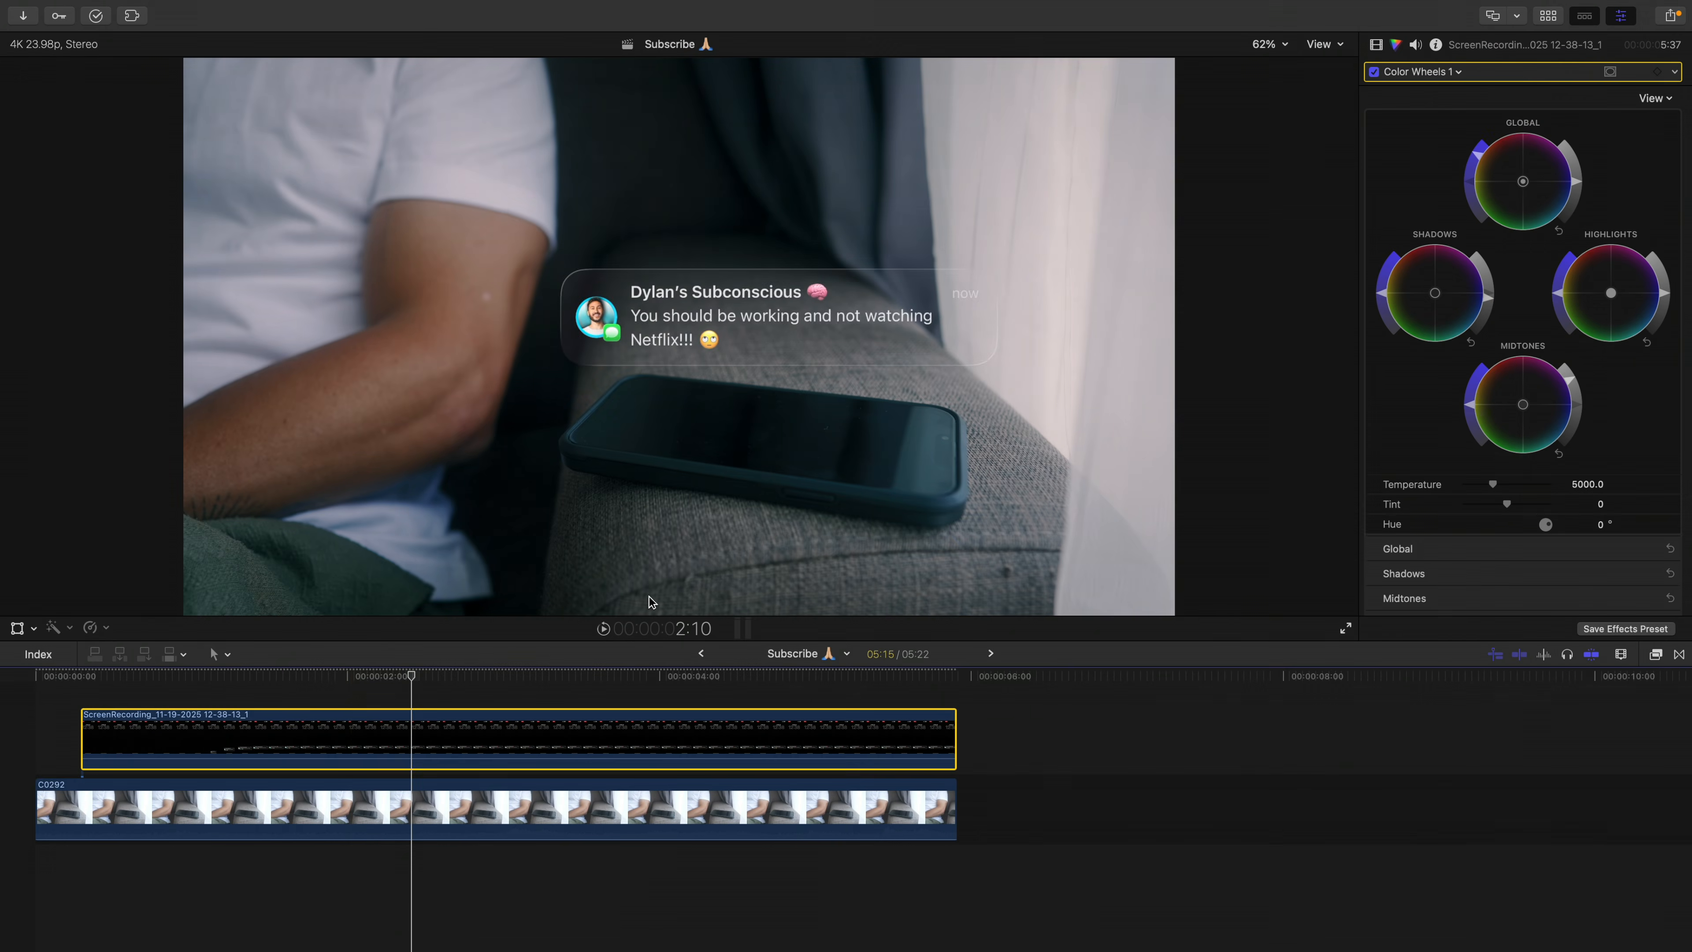
click(18, 627)
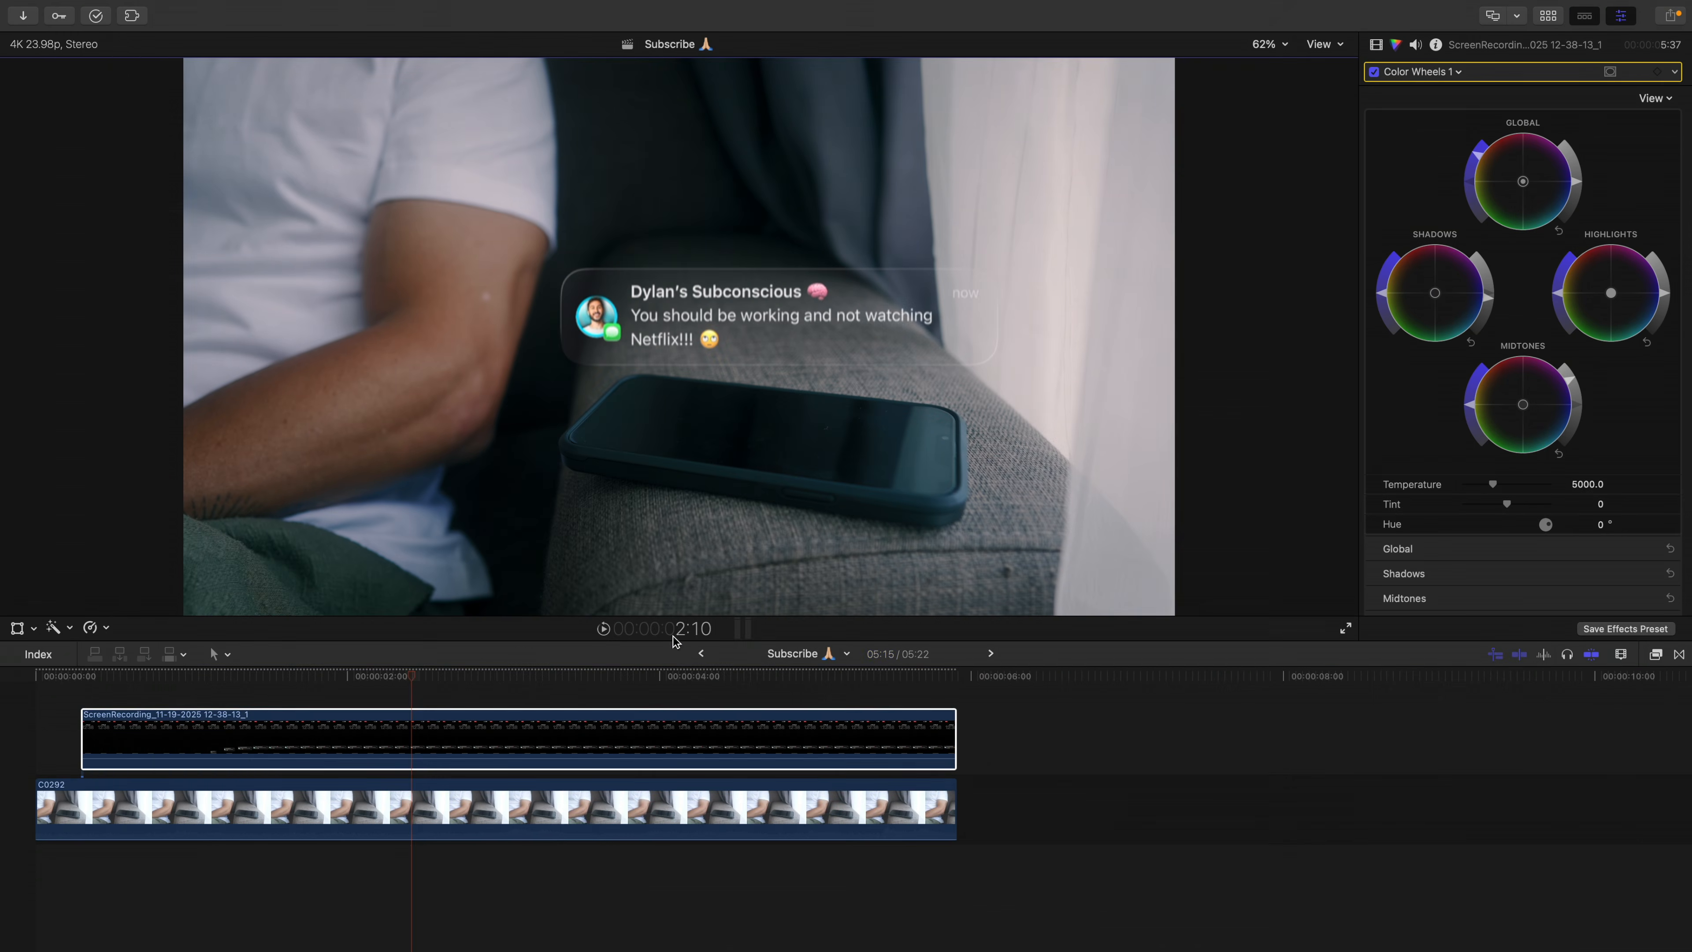
Step: Turn the screen recording clip into a new compound clip in the A7SIII event, keeping the suggested name
click(568, 736)
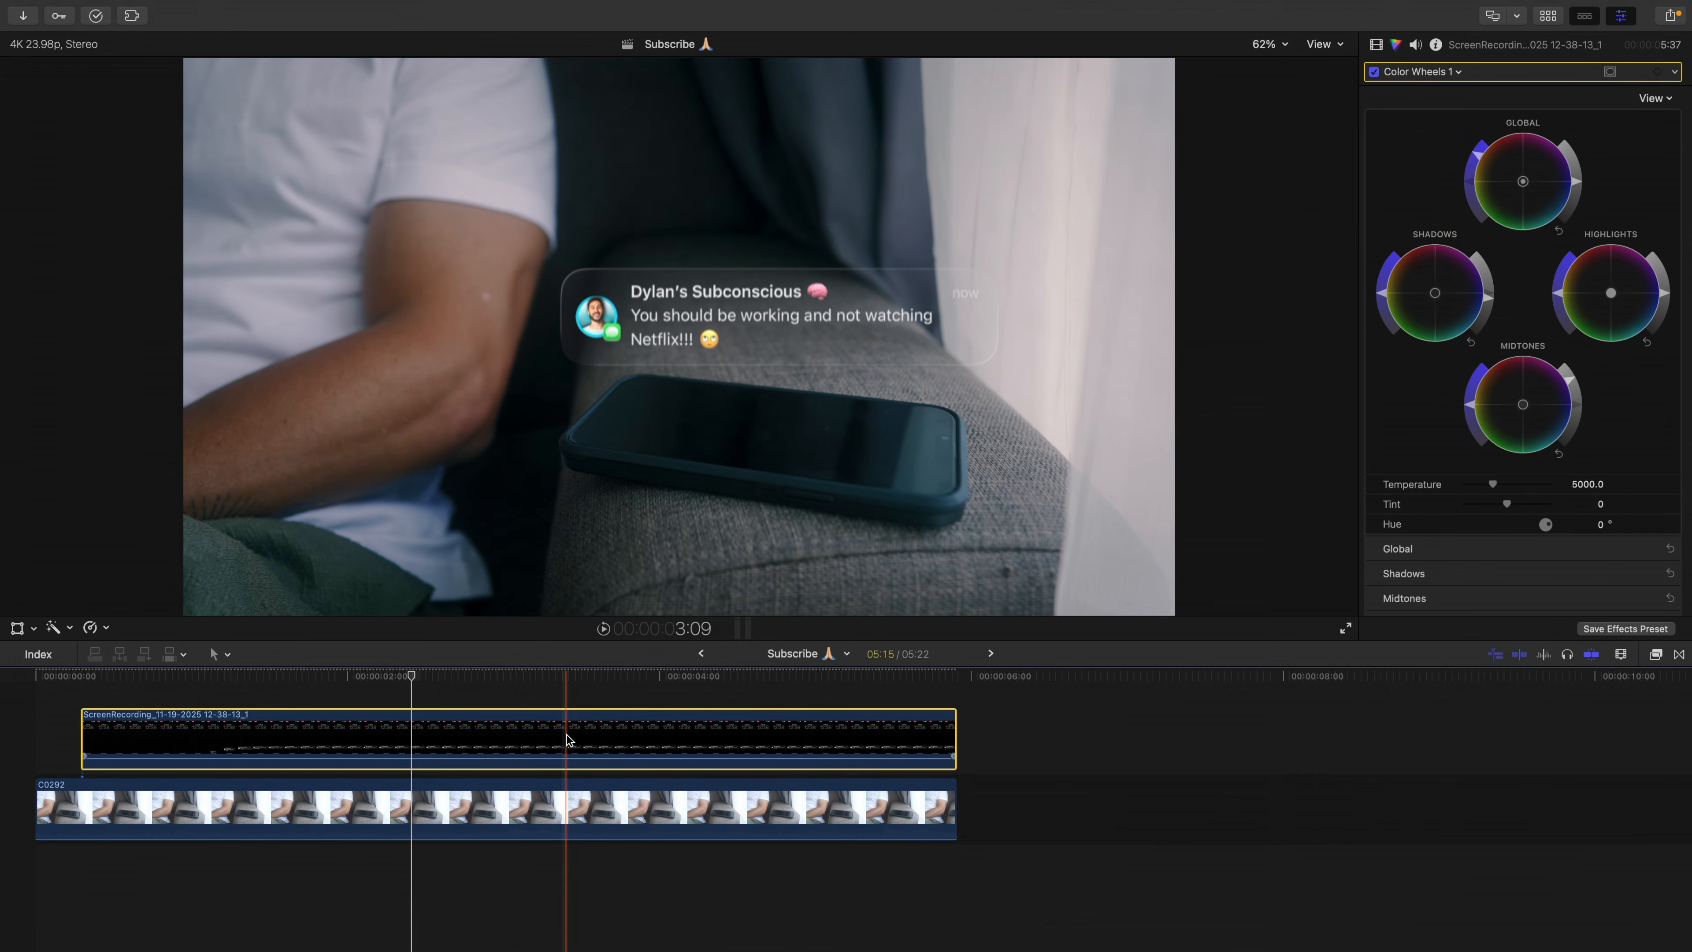
right_click(568, 737)
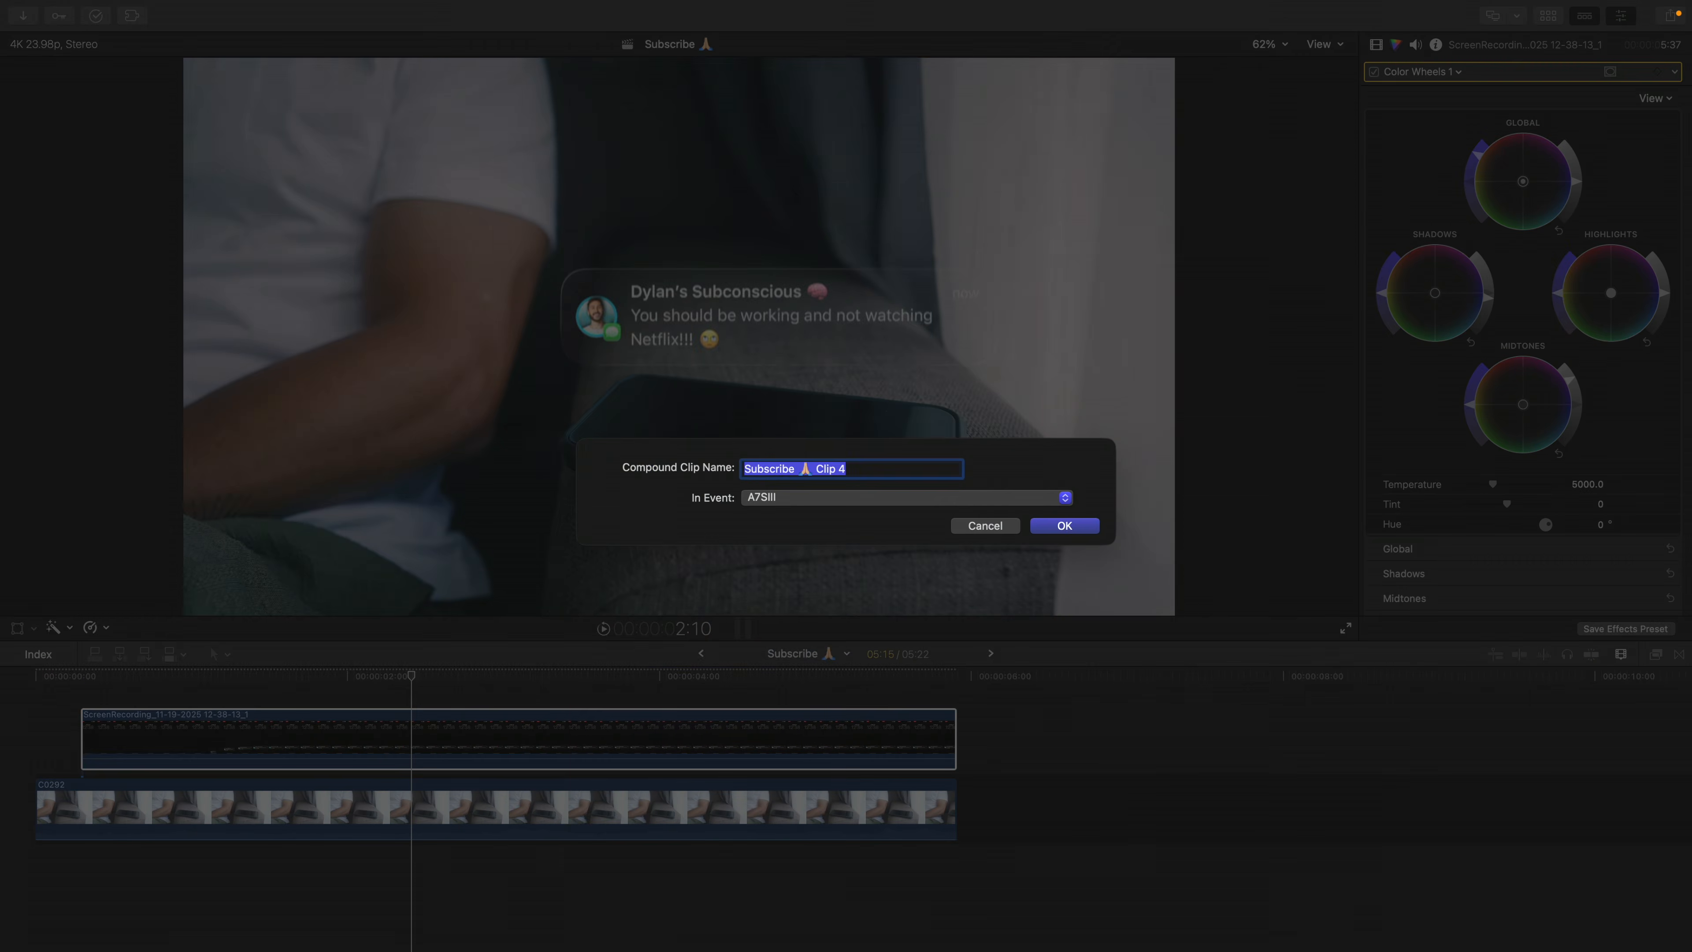
key(Return)
Step: Set the notification compound clip's blend mode to Screen
click(17, 628)
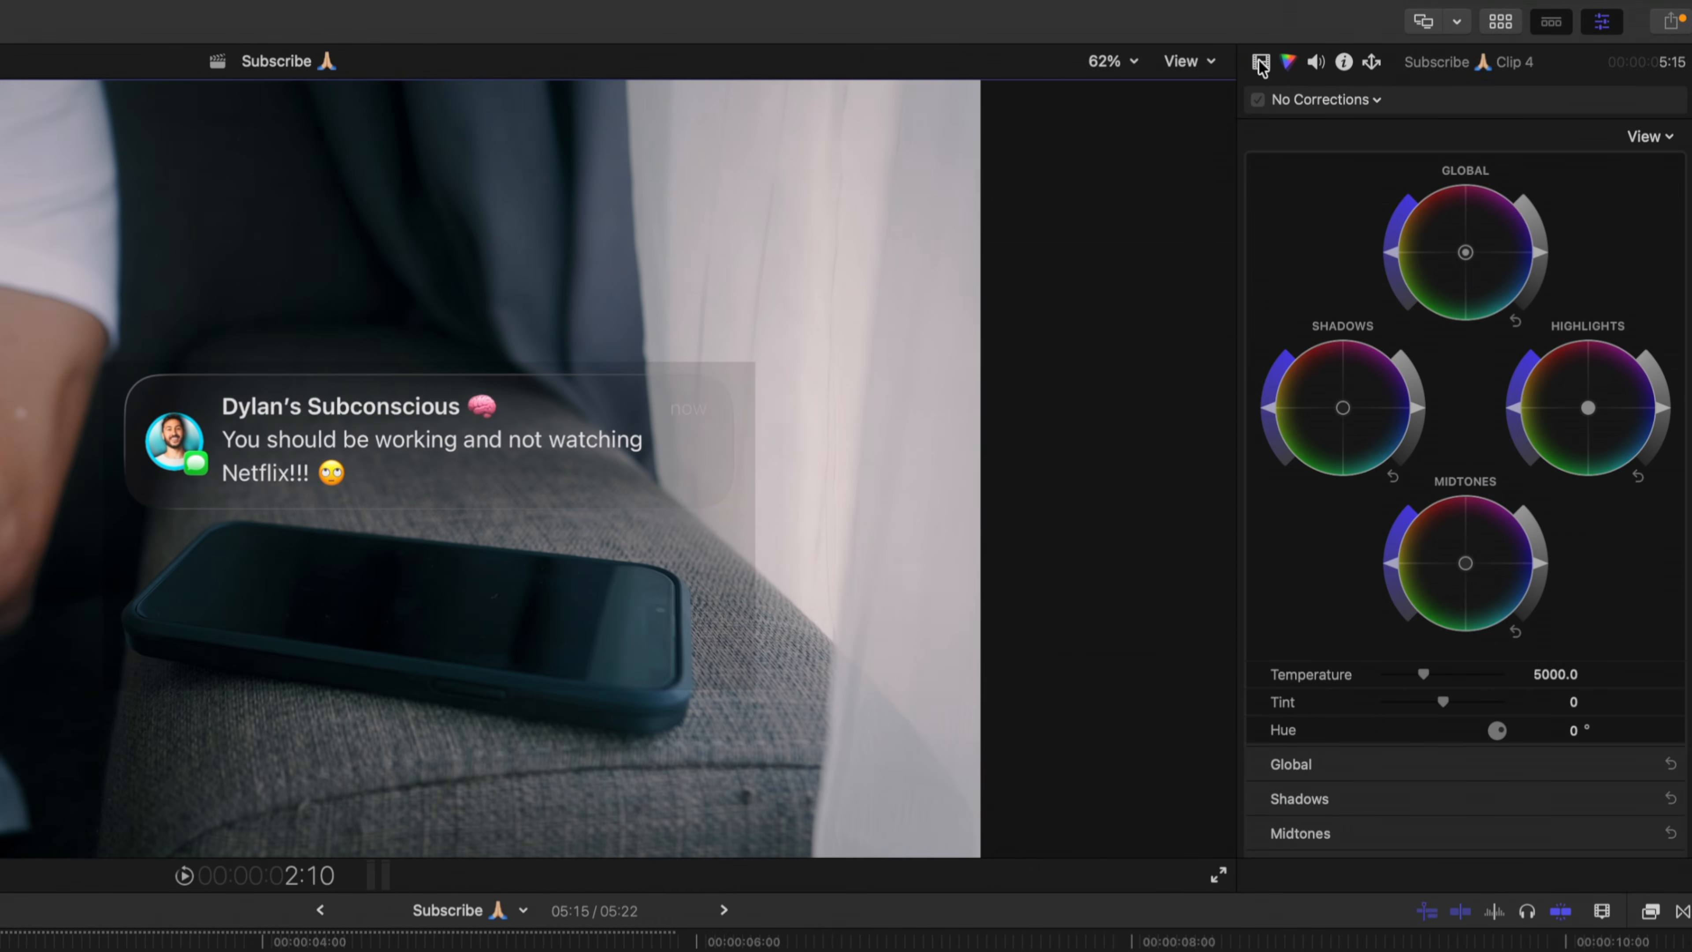
click(1260, 63)
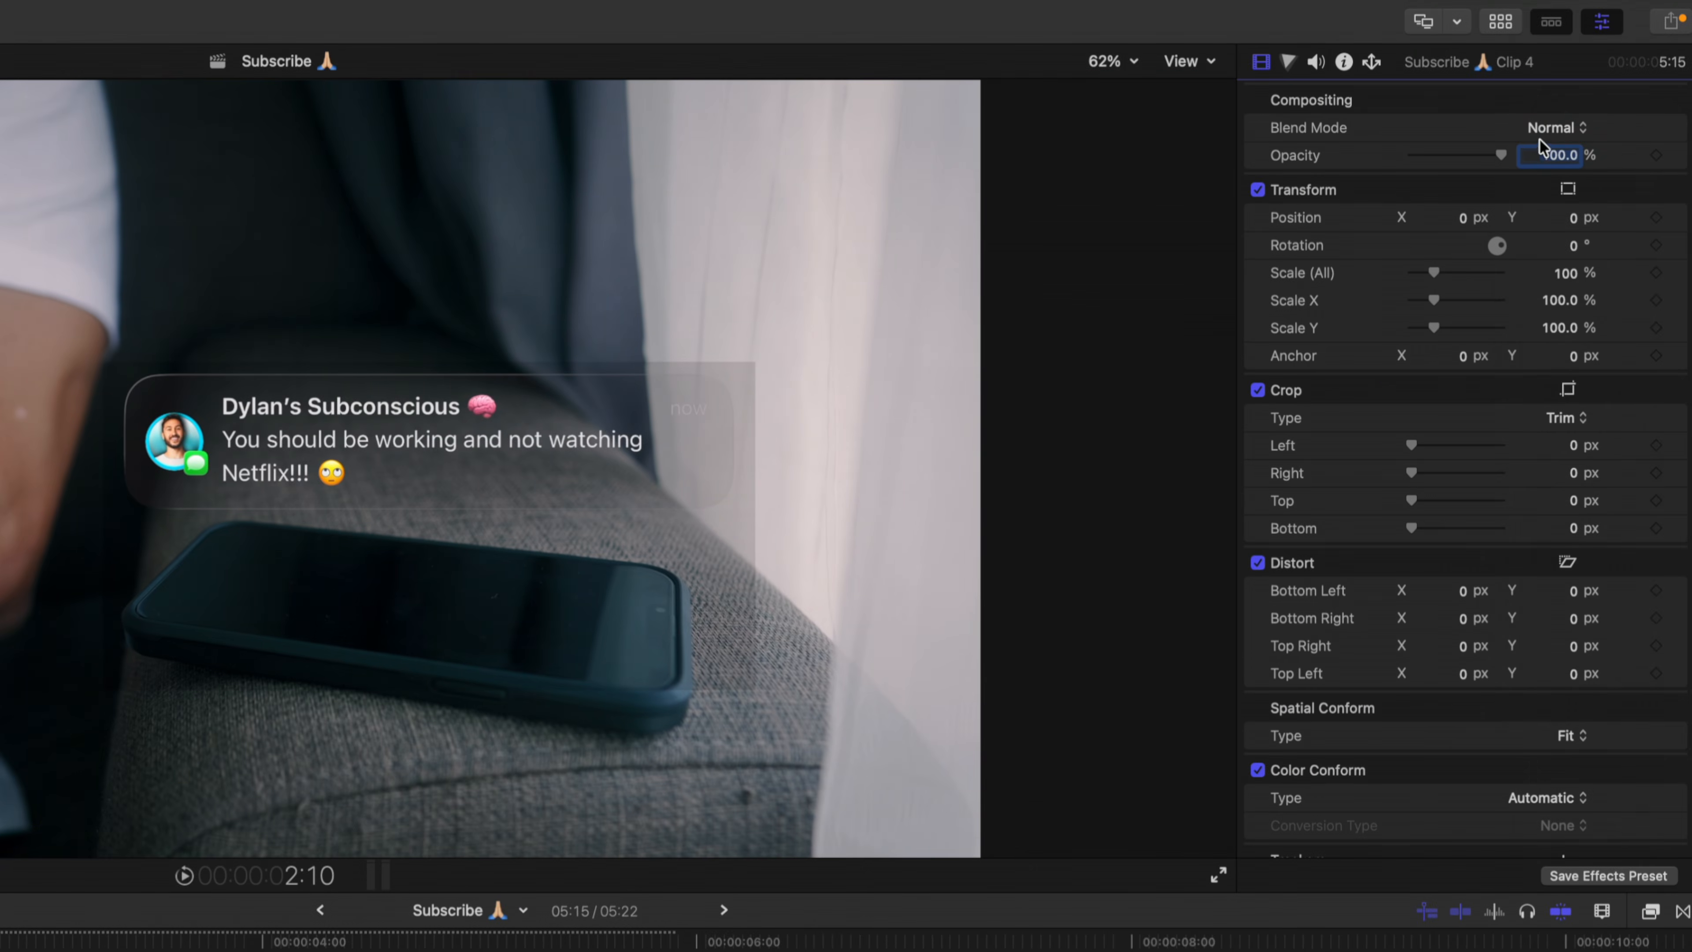
click(1552, 127)
key(Escape)
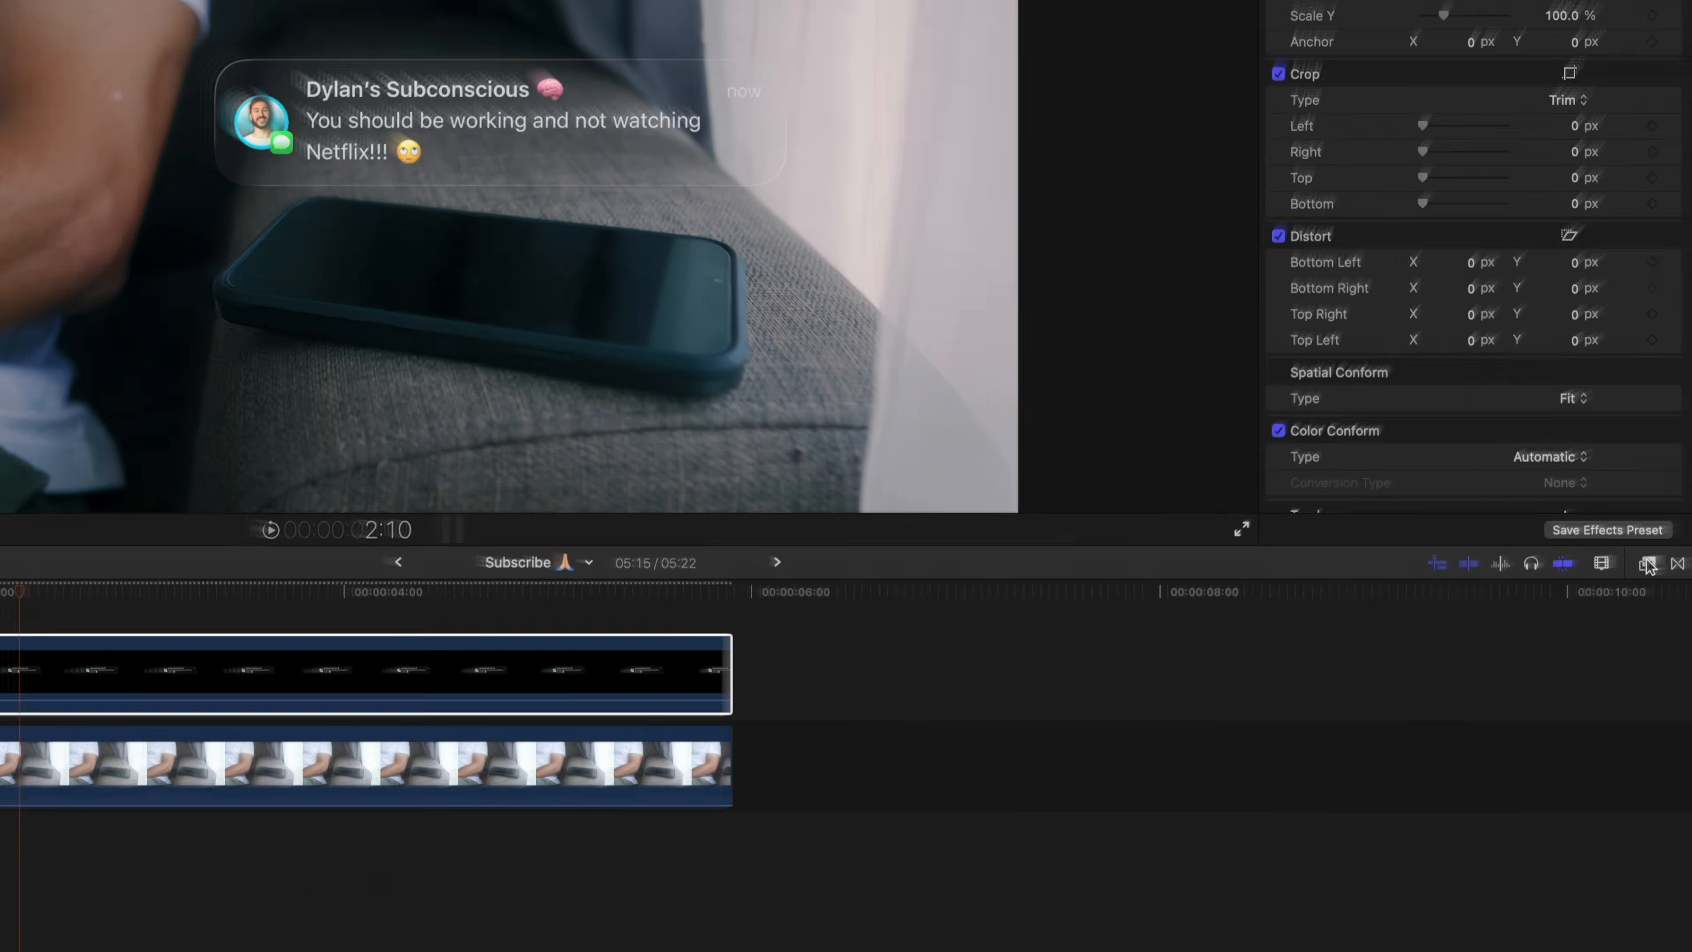
Step: Find the Glint effect by searching for "glint" and apply it to the notification compound clip
click(1655, 654)
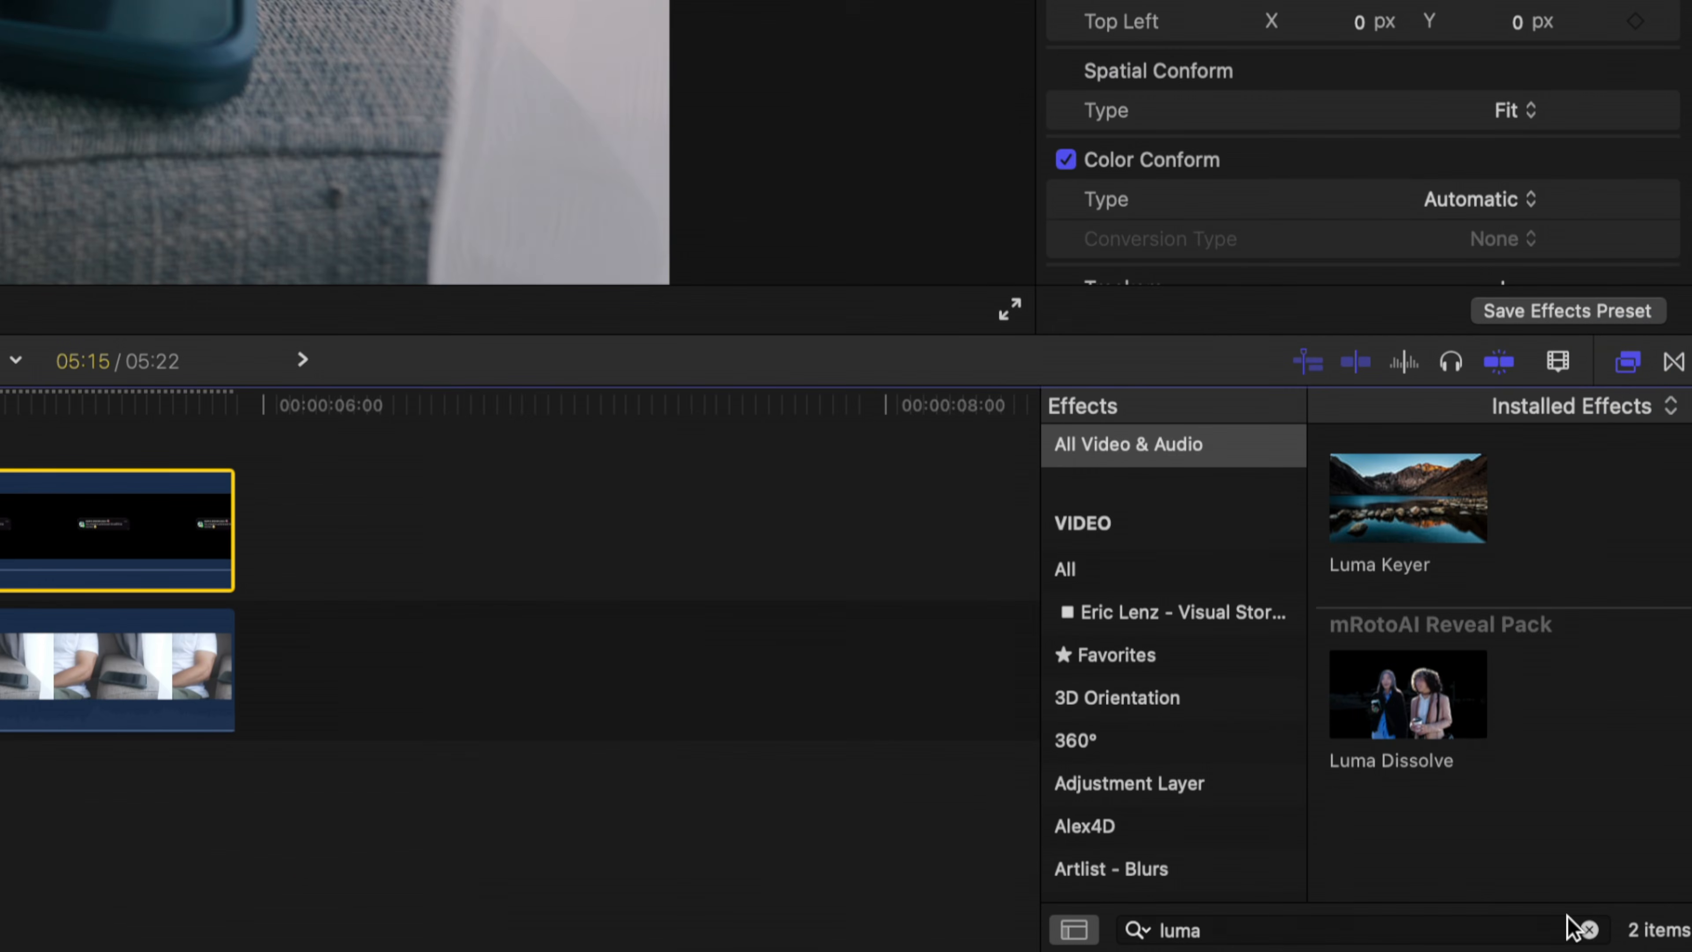
click(1590, 929)
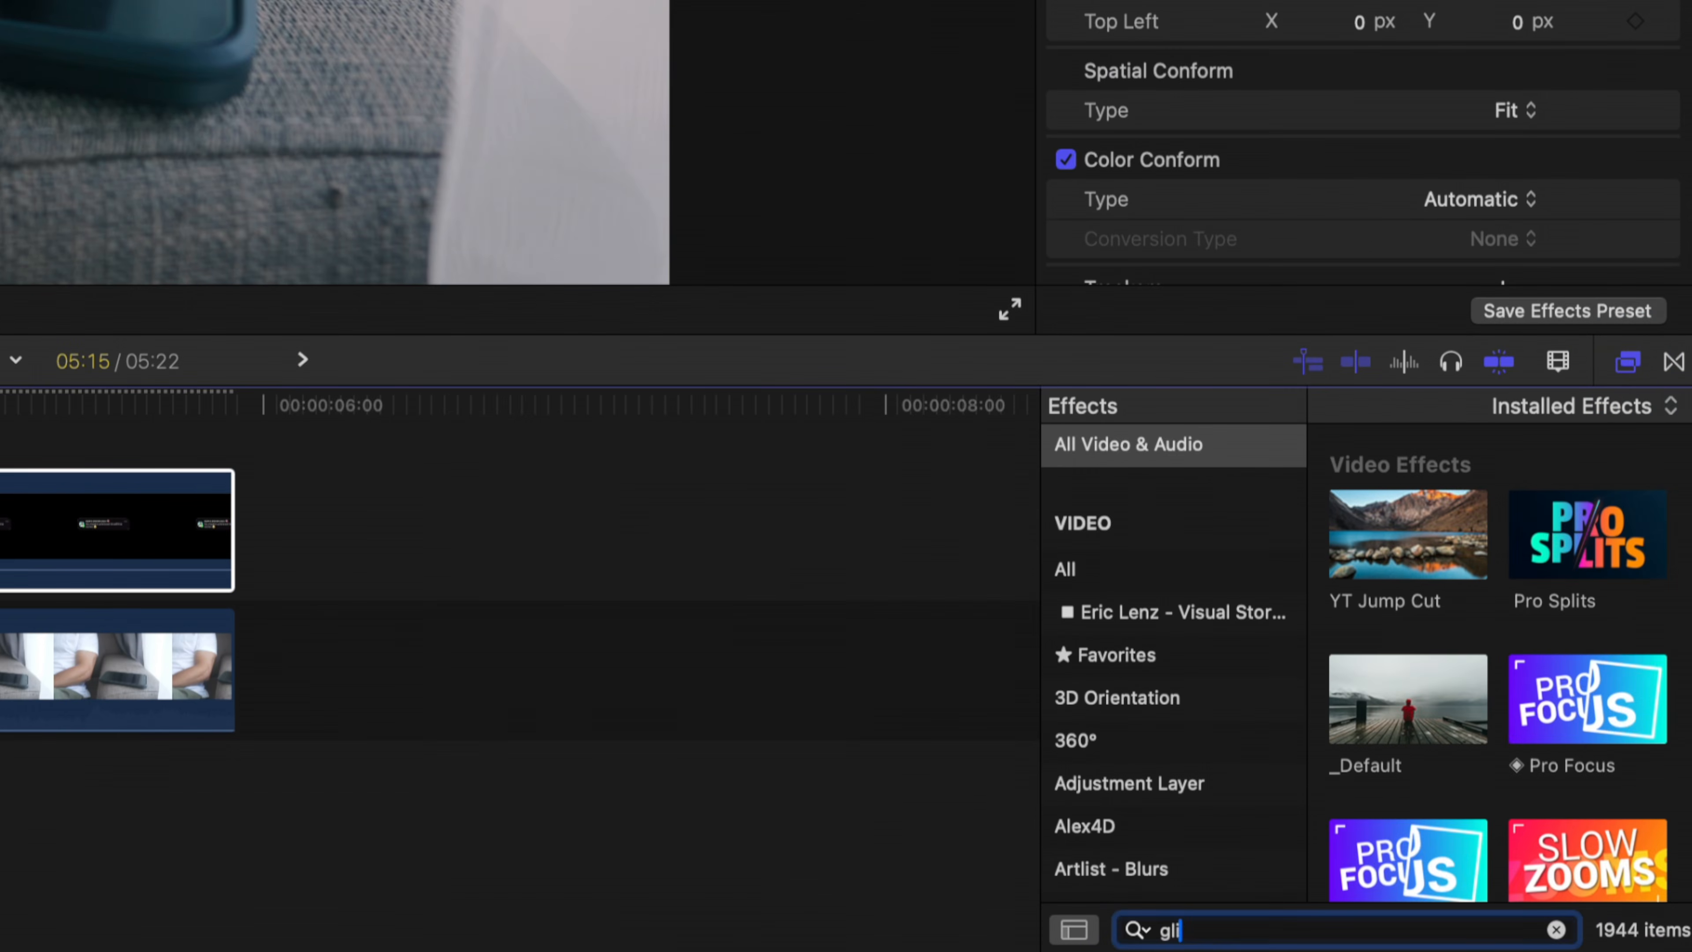
click(1434, 516)
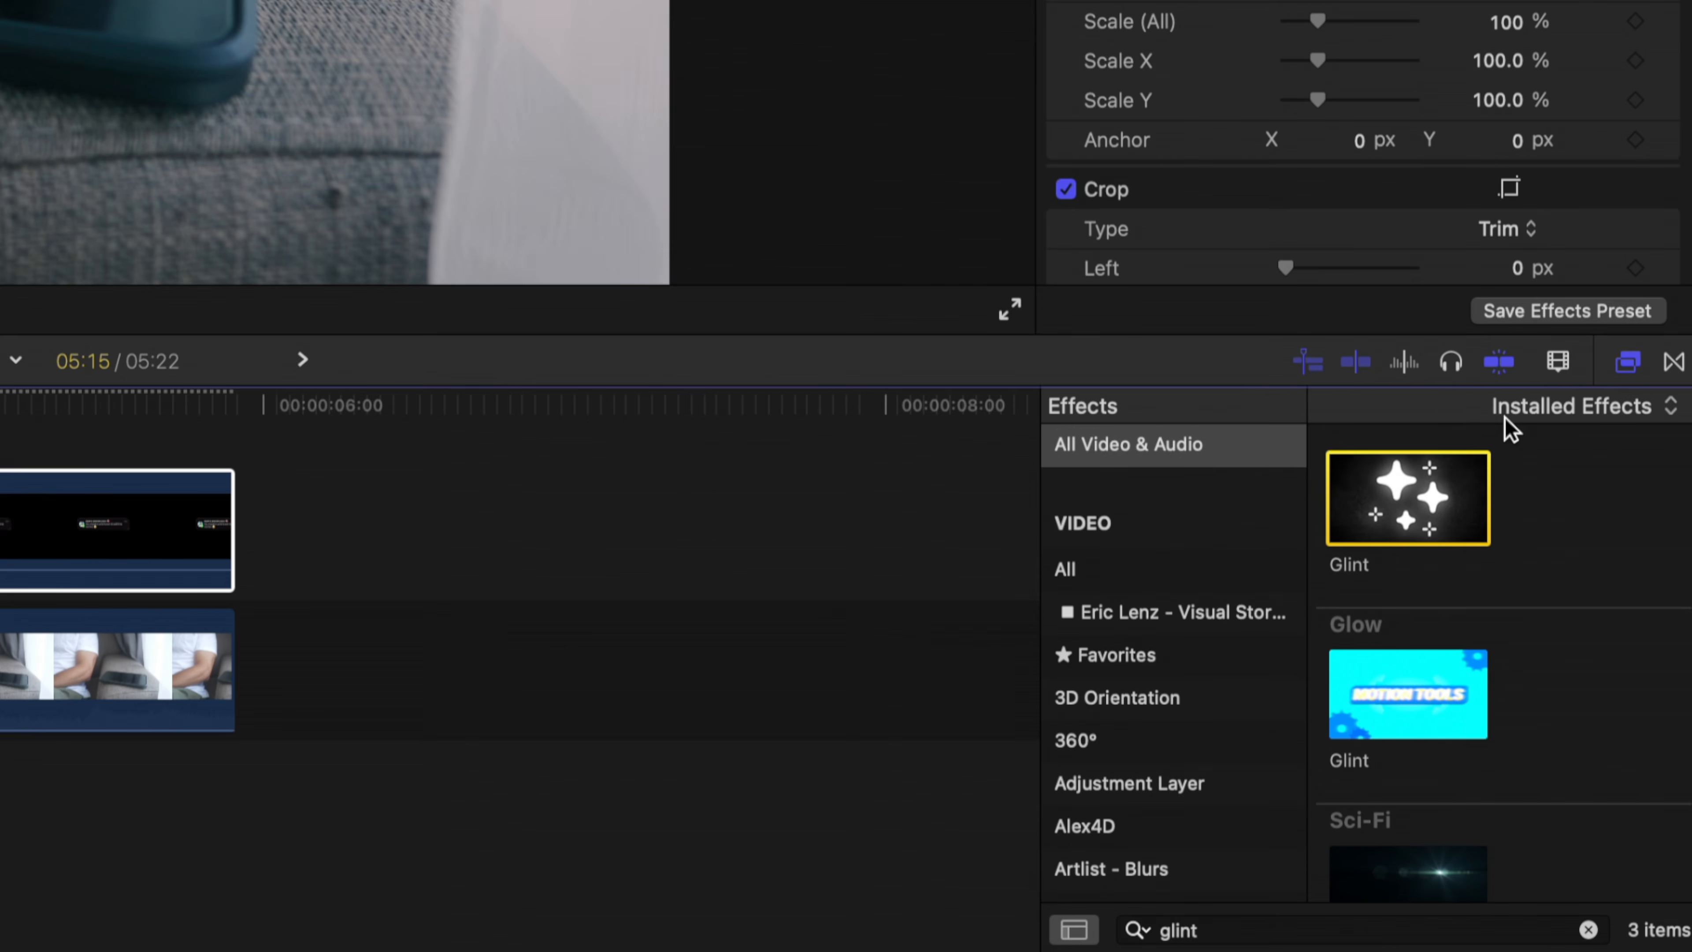
click(1627, 360)
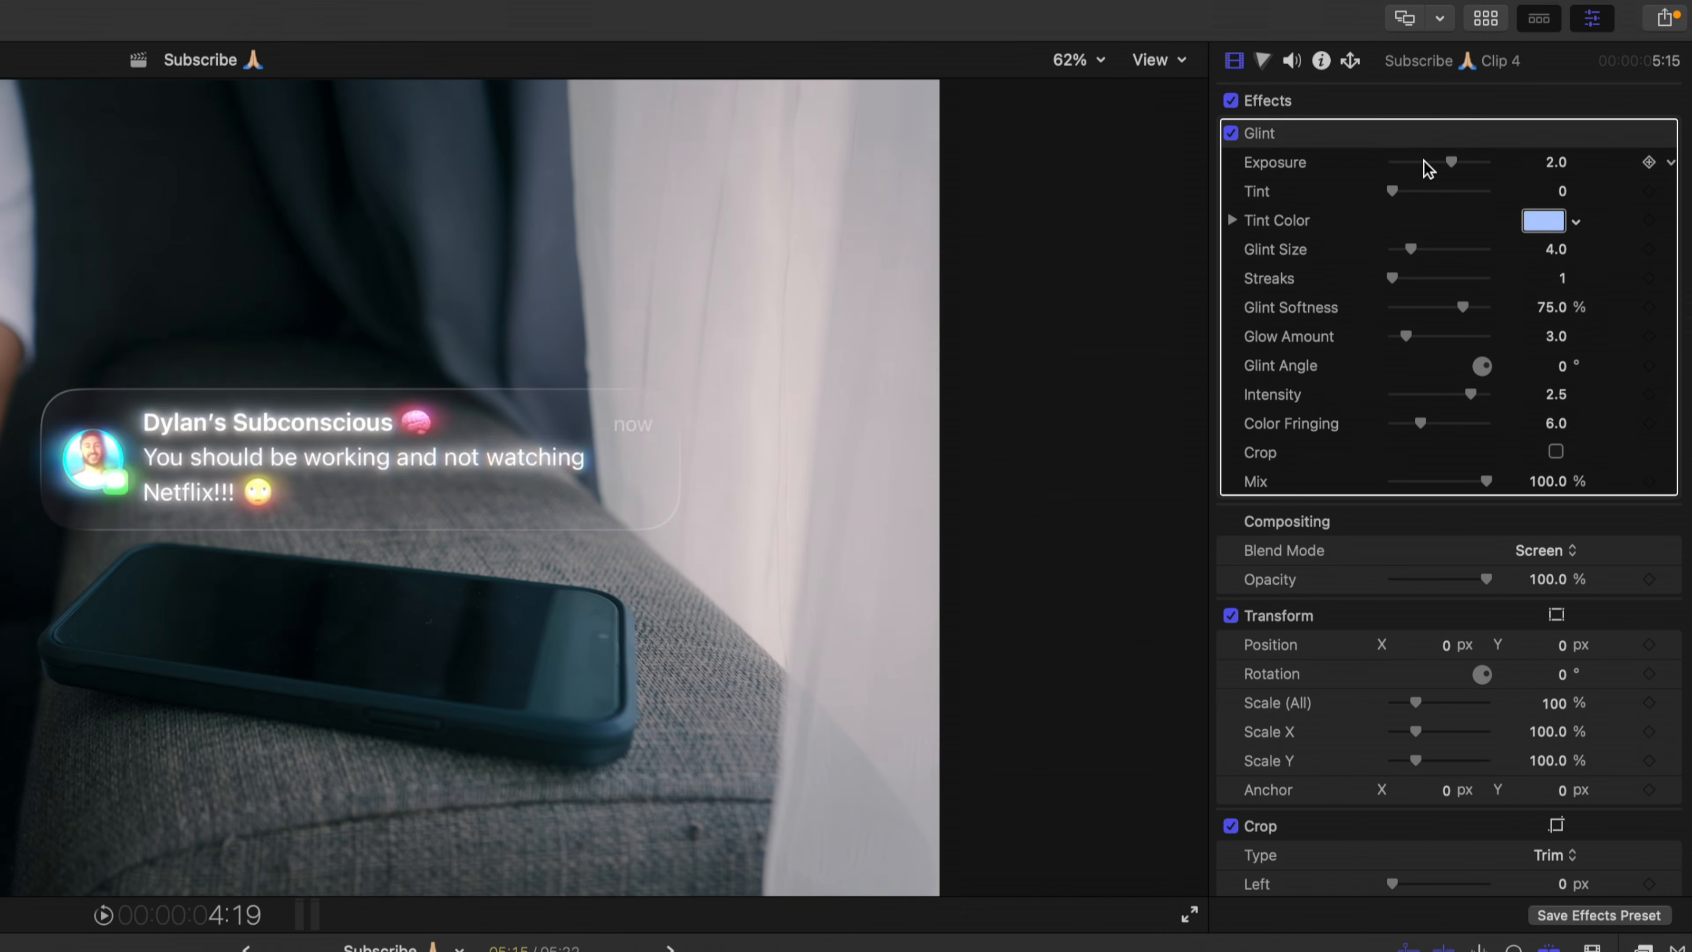
Step: Set Glint exposure to -1.0, softness to 91.26% and intensity to 2.67, and compare the notification with and without the effect
drag(1508, 116, 1507, 116)
drag(1427, 168, 1435, 169)
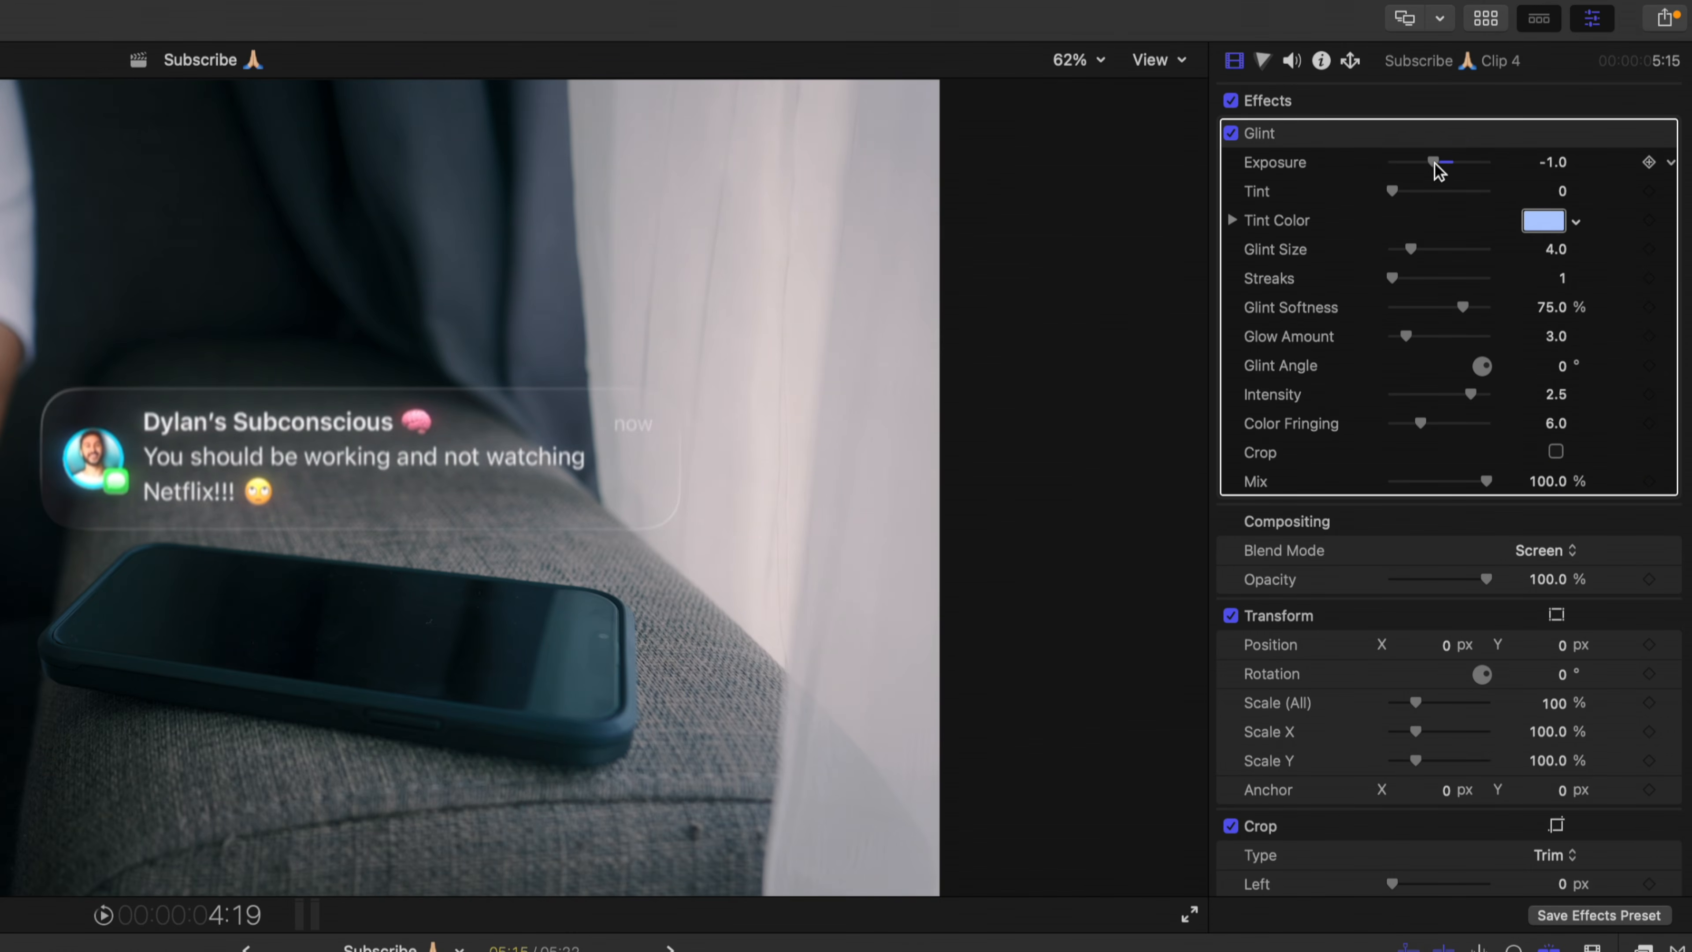
drag(1462, 307, 1479, 308)
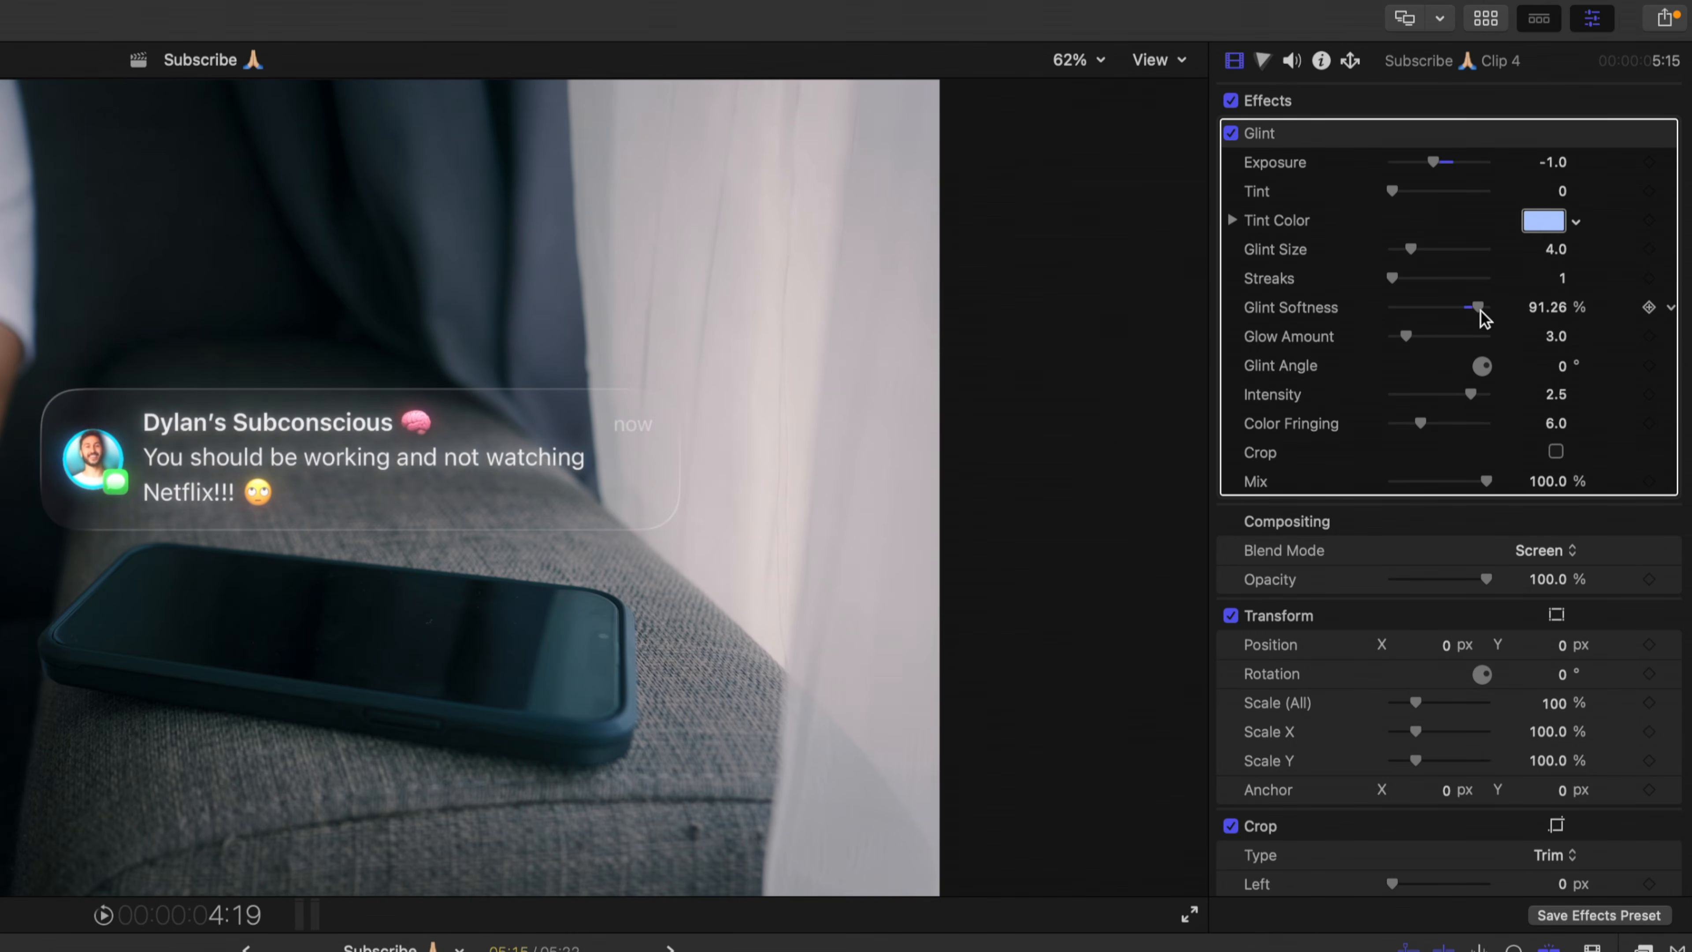
drag(1468, 394, 1489, 400)
click(1234, 136)
click(1234, 136)
click(1234, 135)
click(1234, 135)
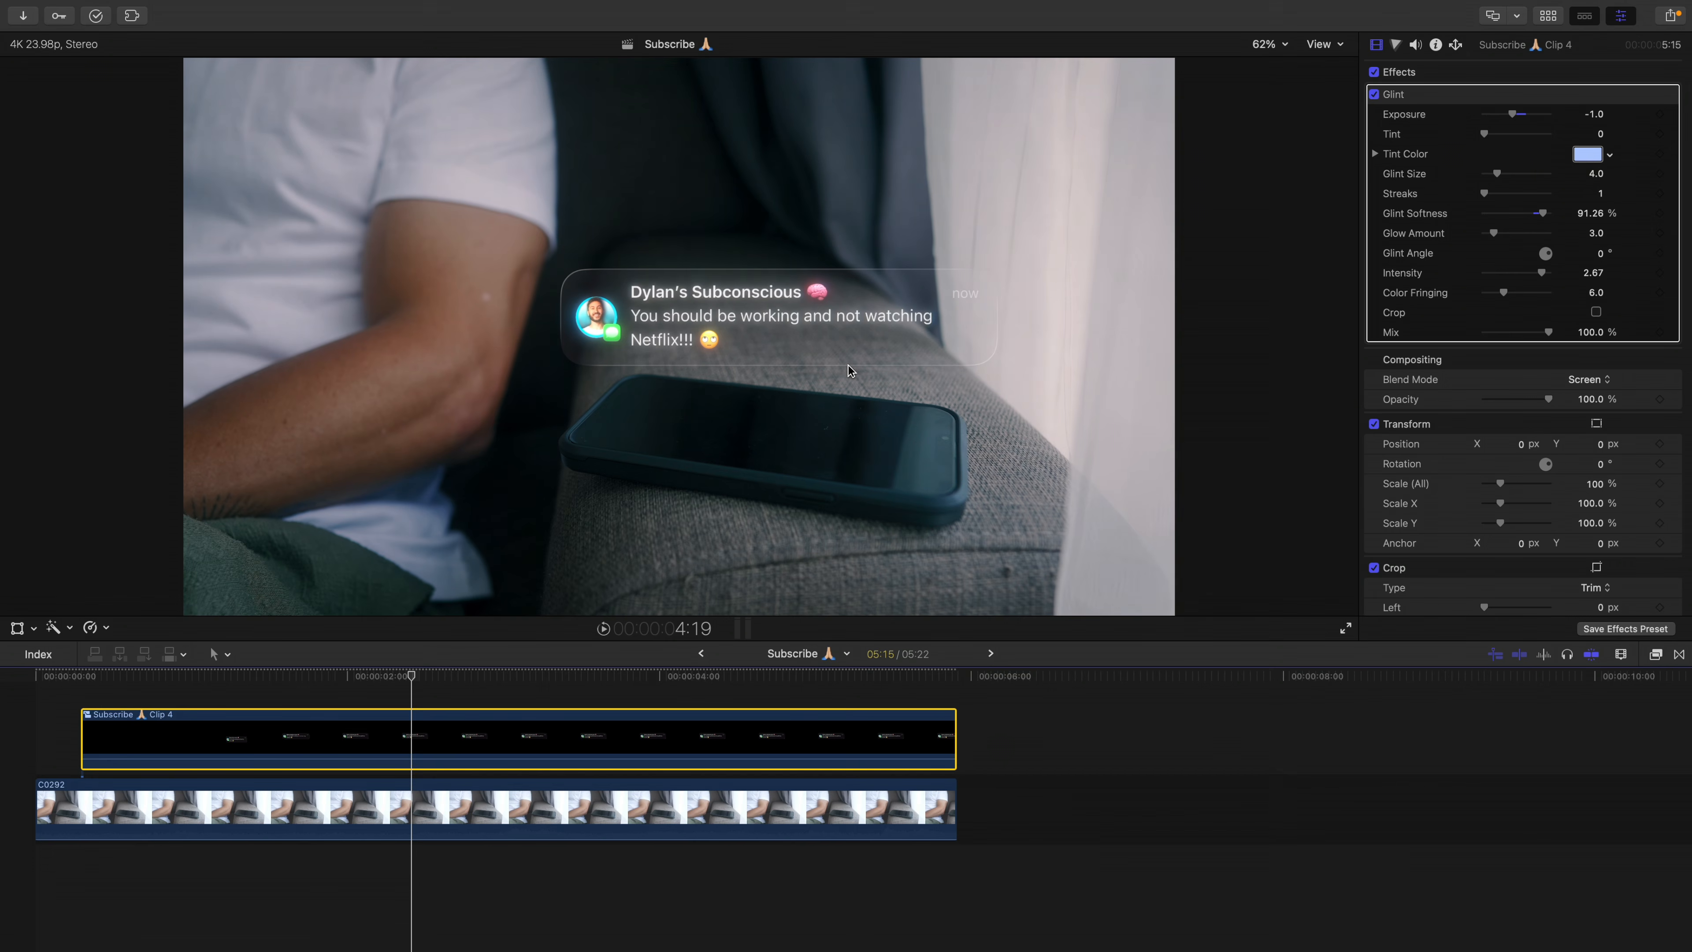
scroll(1503, 535, down, 3)
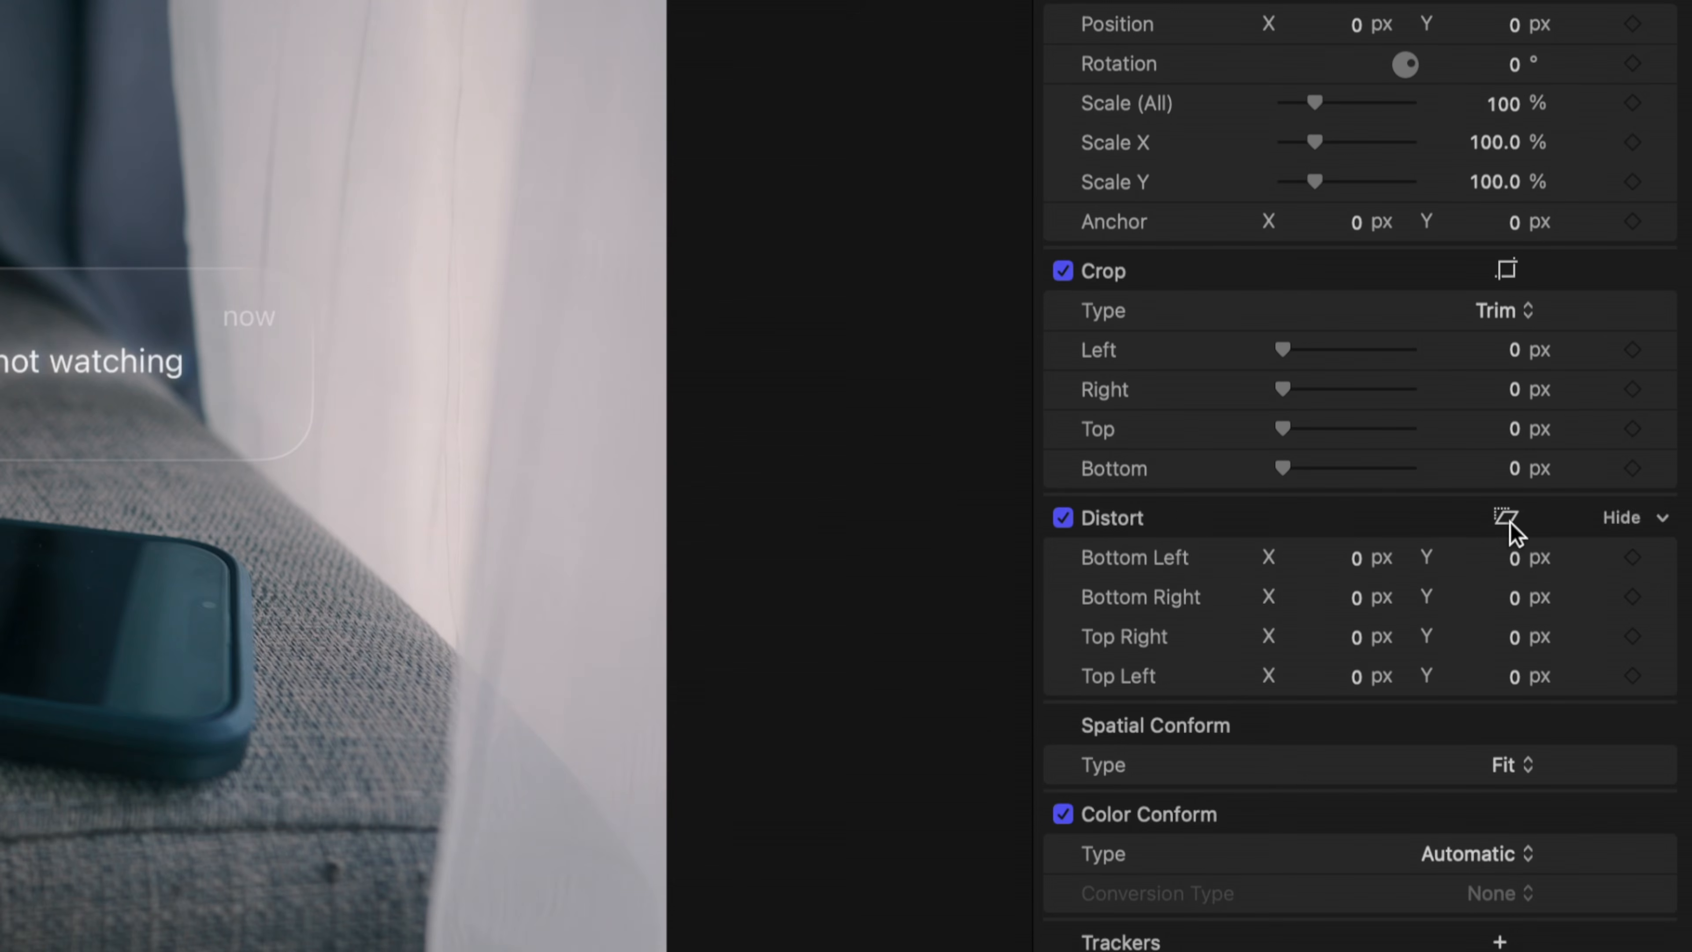
click(1507, 517)
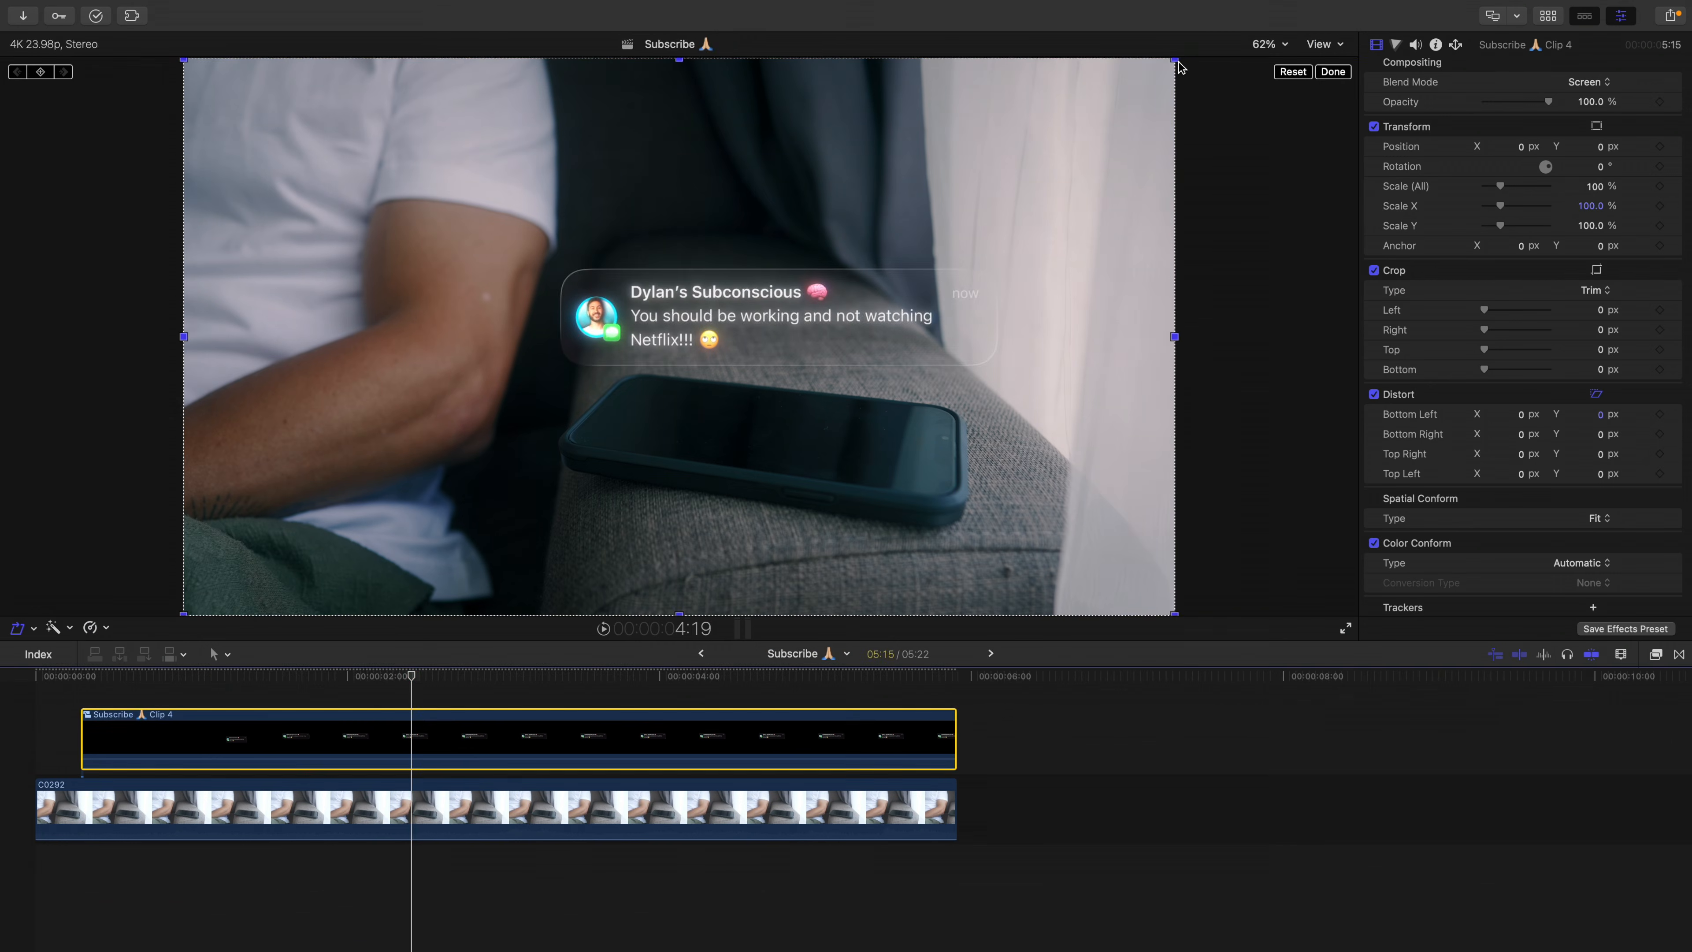
drag(1145, 46, 1182, 126)
click(1292, 72)
click(1333, 72)
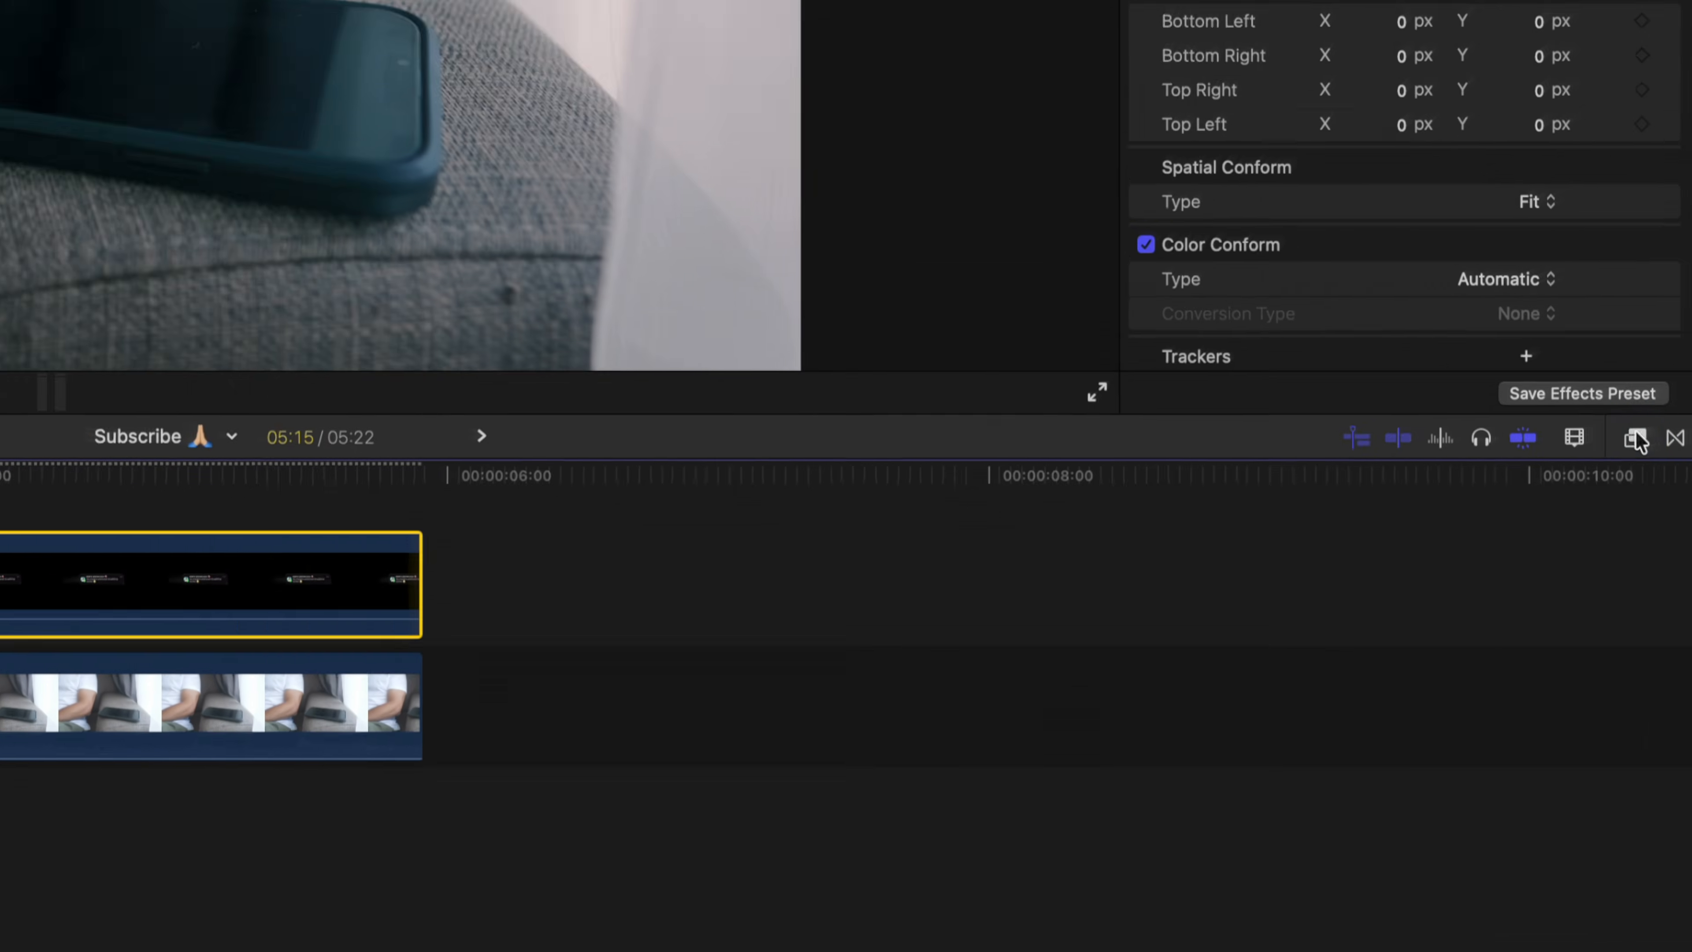
Step: Clear the effects search and apply the 3D Orientation effect to the notification compound clip
click(1656, 652)
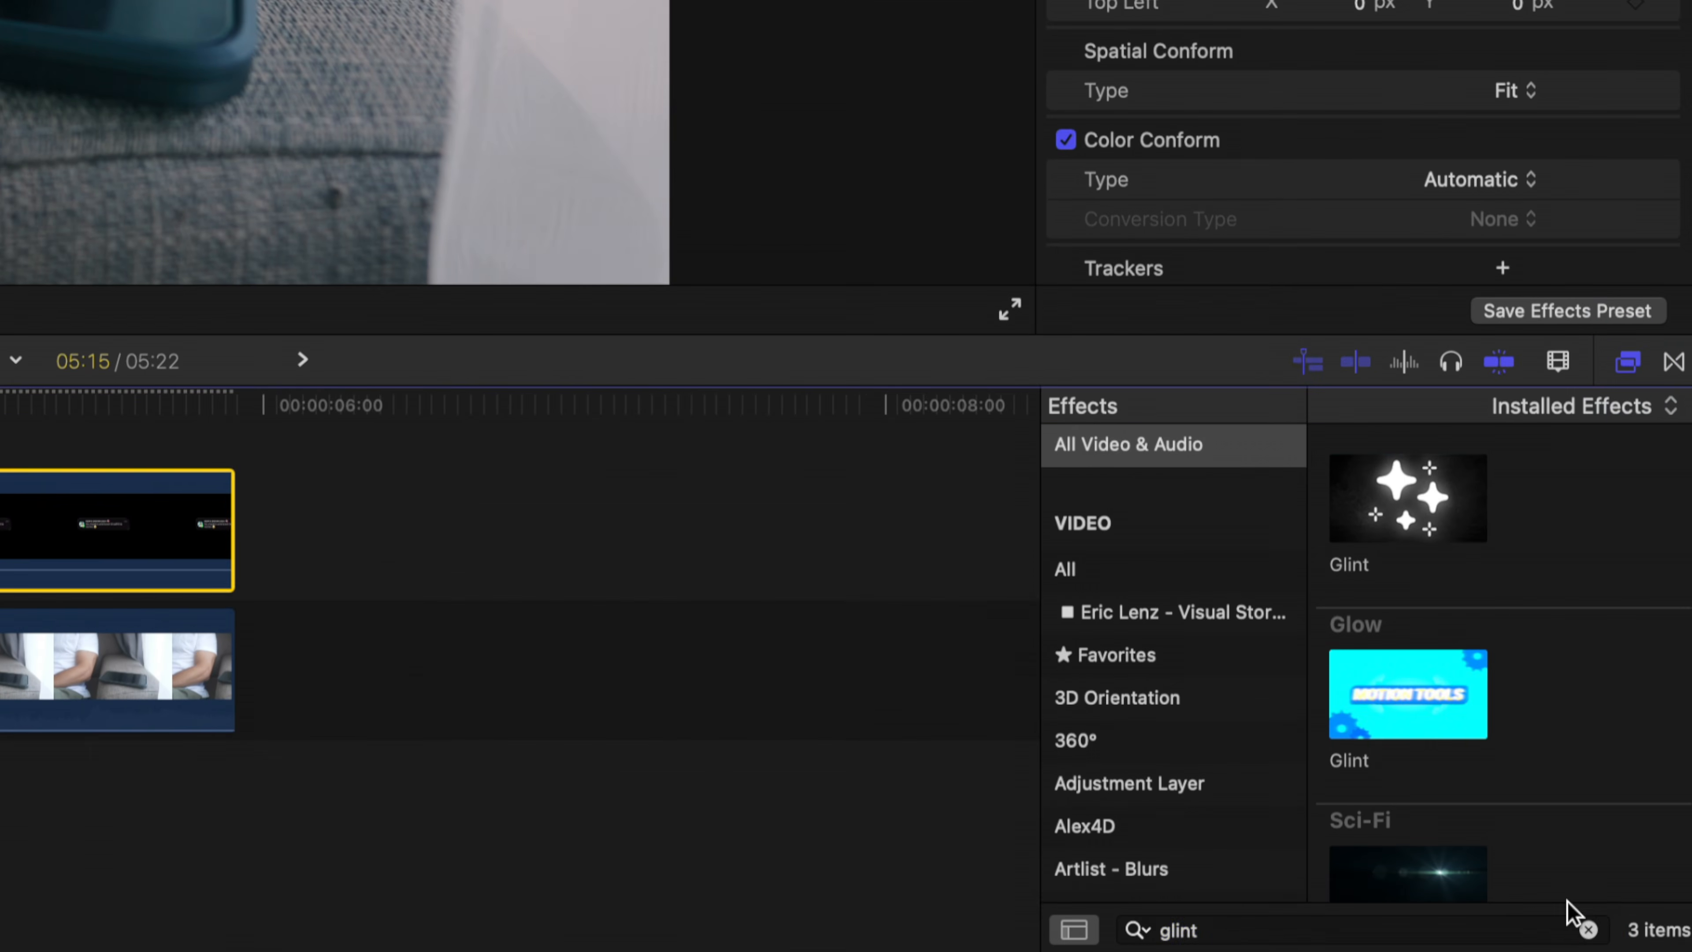
click(1589, 928)
click(1162, 699)
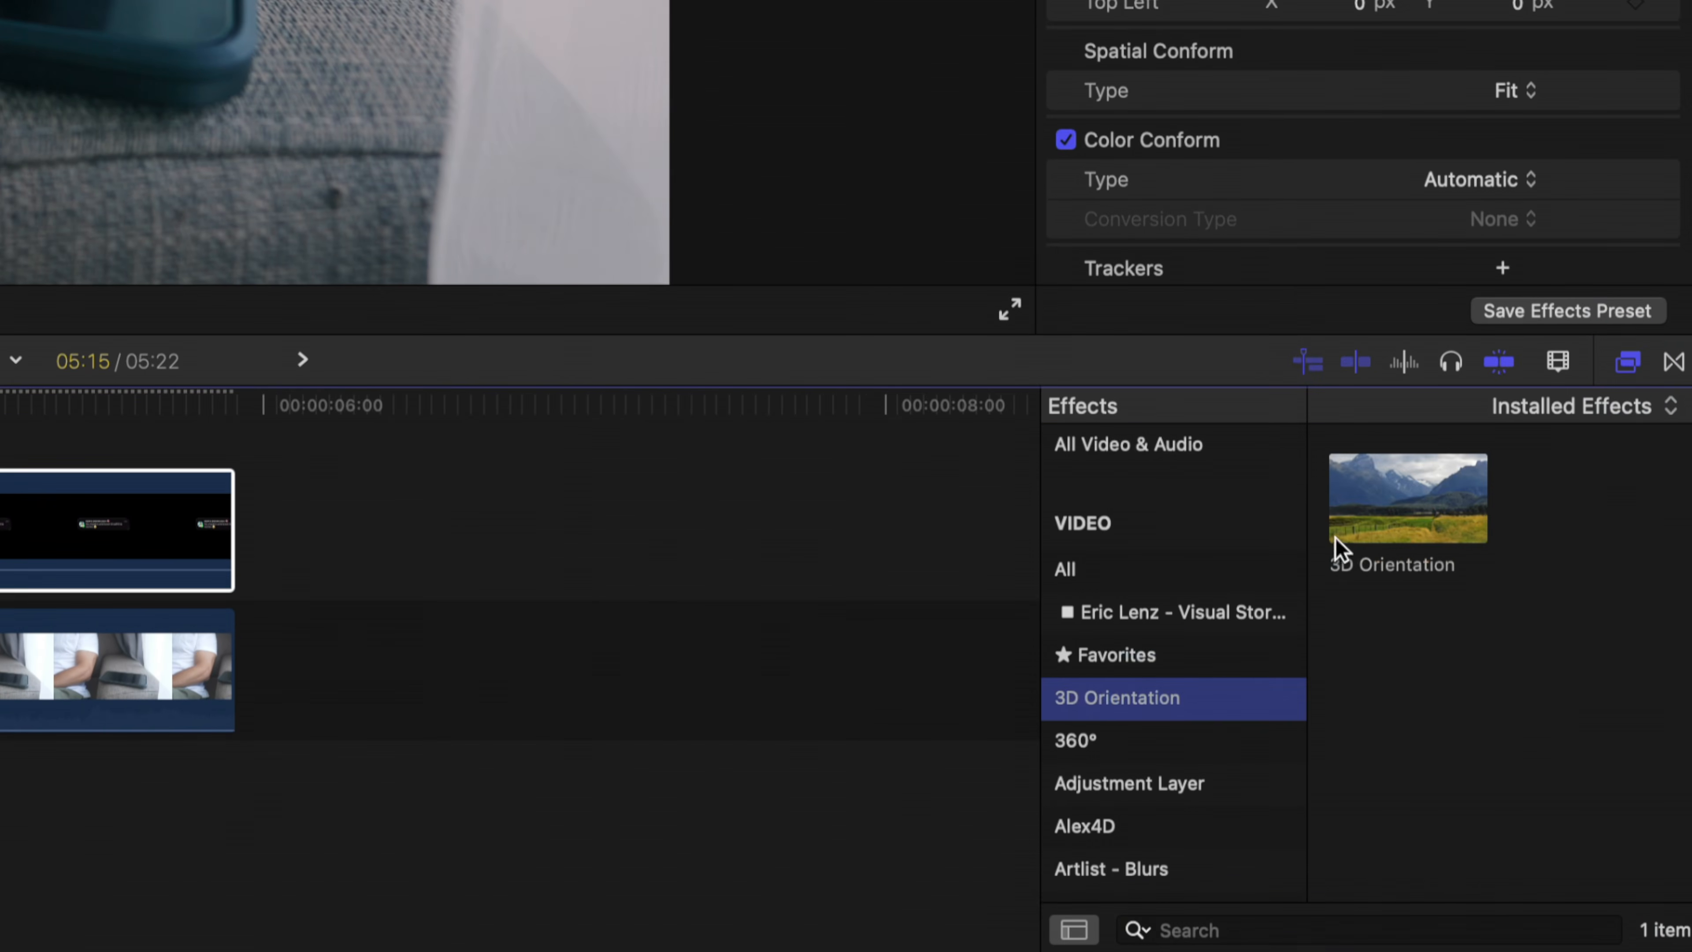
double_click(1405, 498)
click(1627, 361)
Step: Switch 3D Orientation's Animate.Rotation to Use Orientation, with Y rotation at -16.1° and Z rotation at -5.2°
scroll(1572, 601, up, 5)
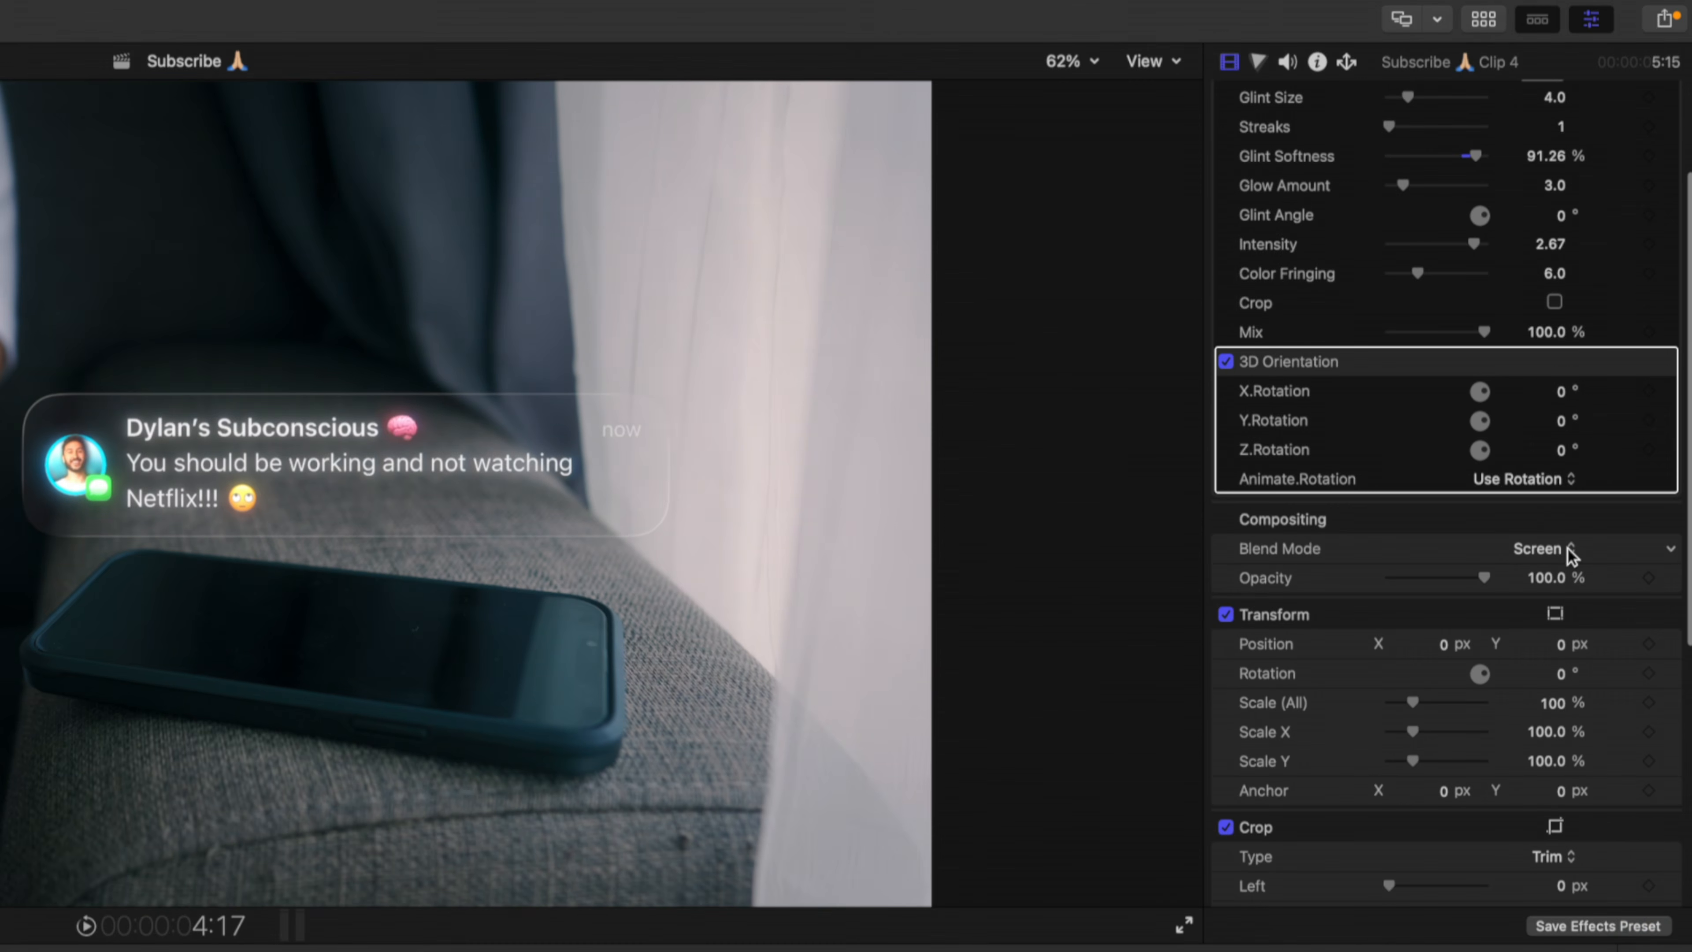
click(1544, 479)
click(1552, 512)
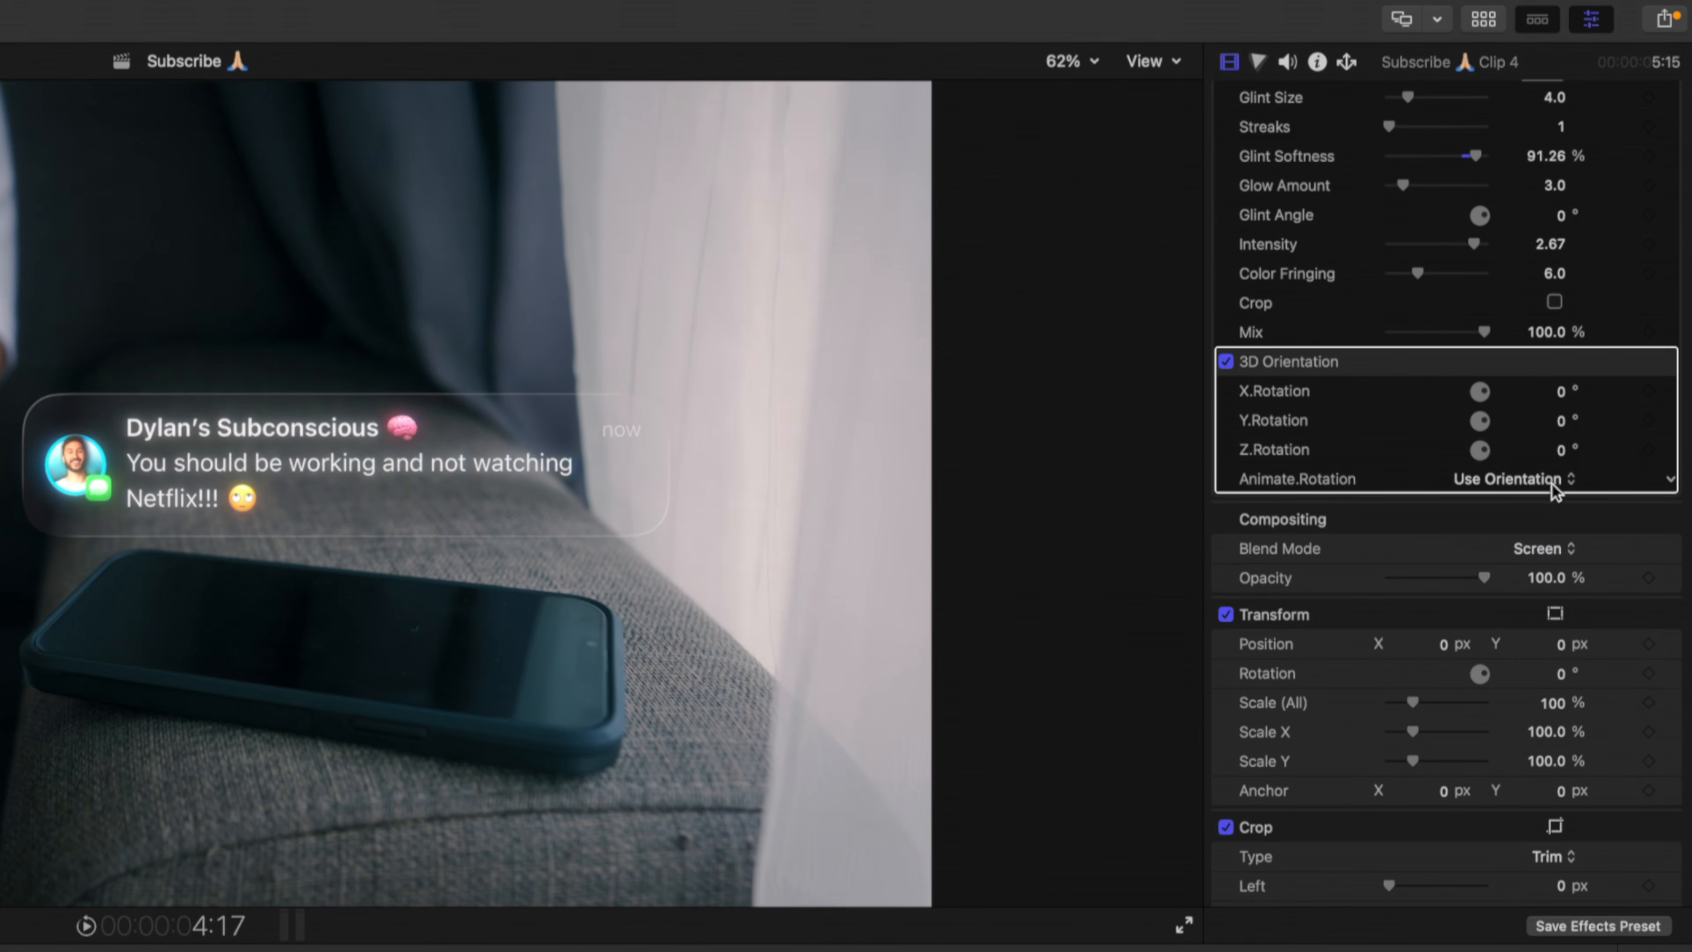
drag(1564, 432, 1564, 431)
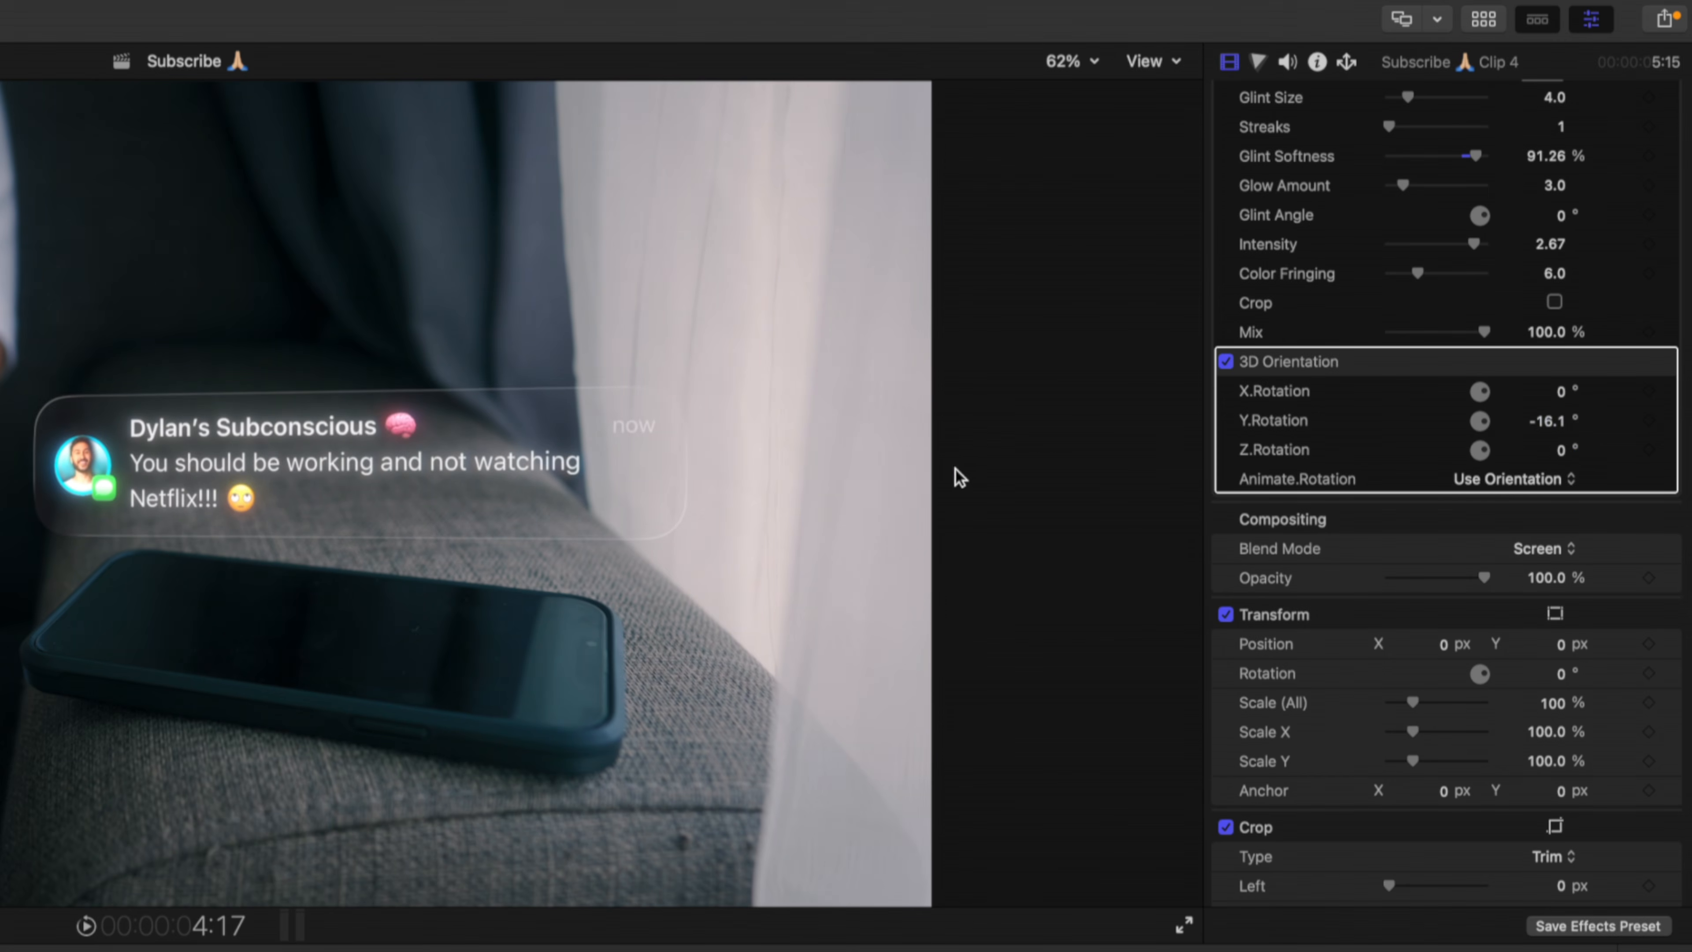
drag(1562, 454, 1561, 454)
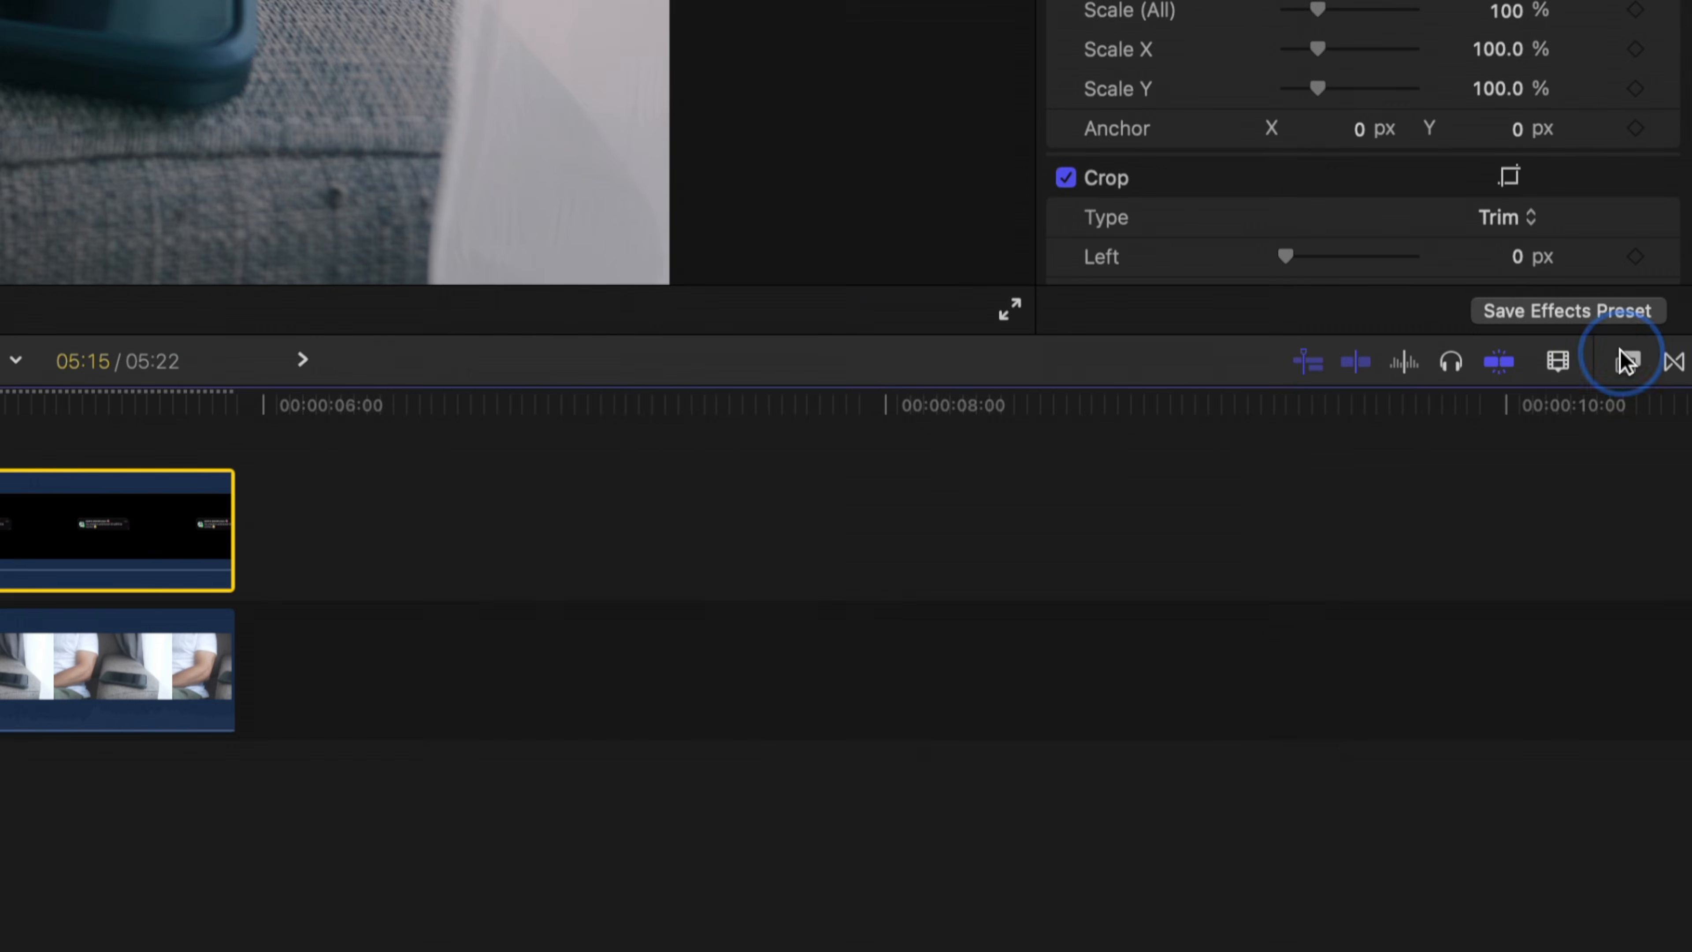
Step: Find the Draw Mask effect by searching for "draw" and apply it to the notification compound clip
click(1656, 654)
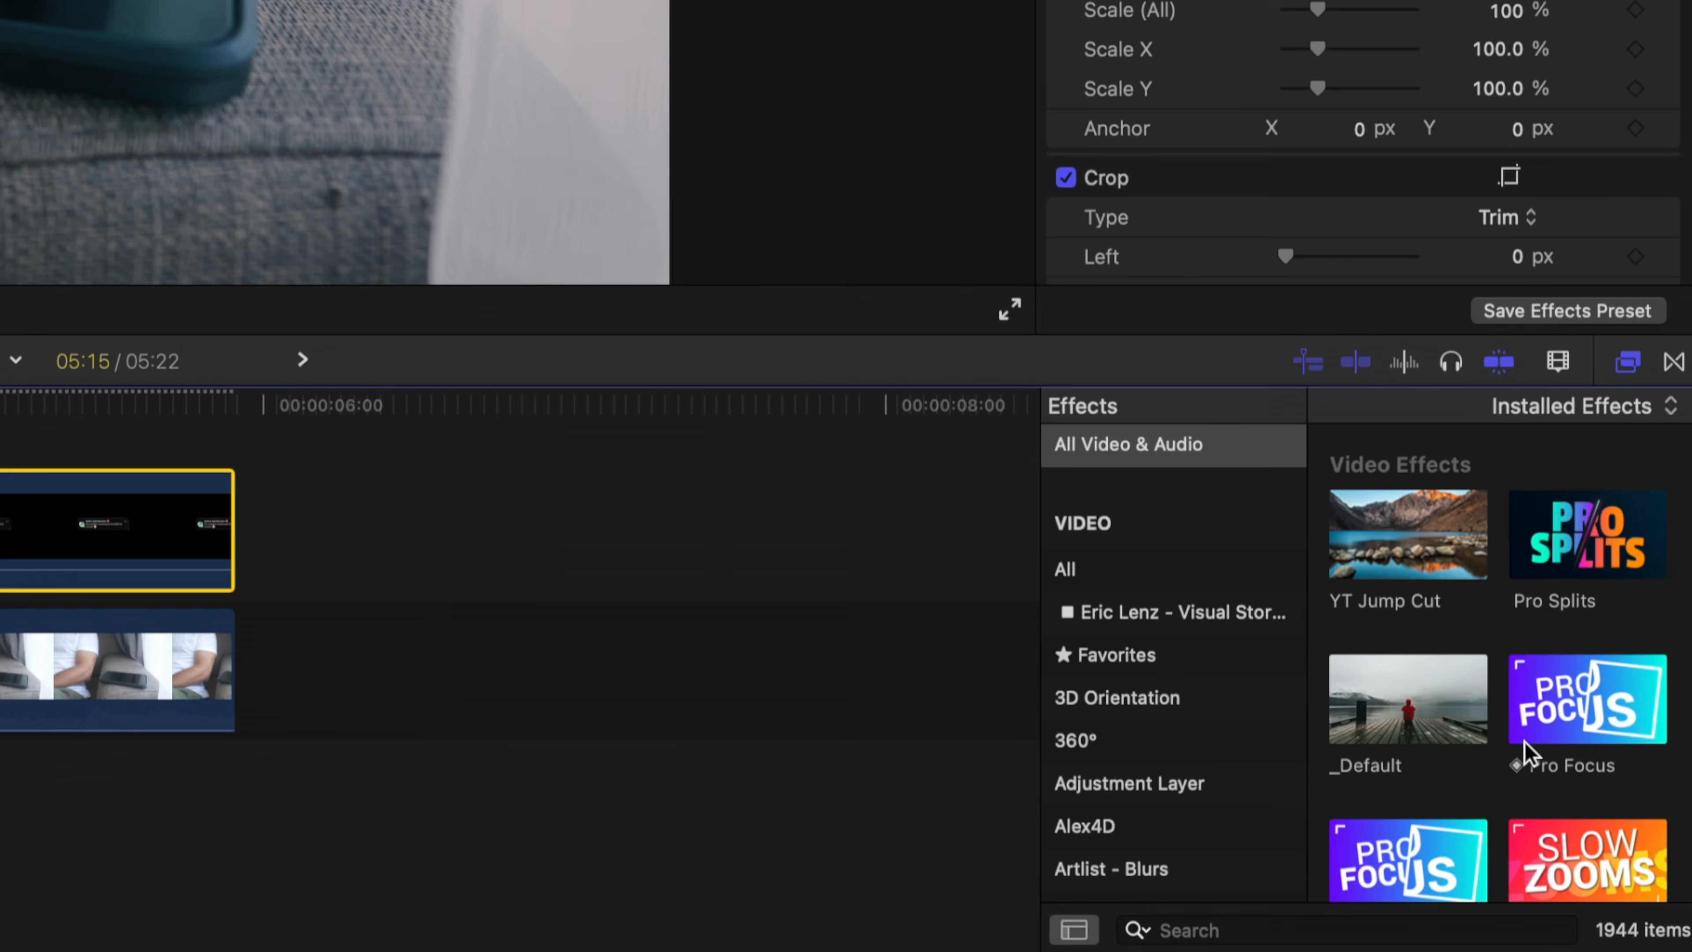
click(1319, 934)
text(dr)
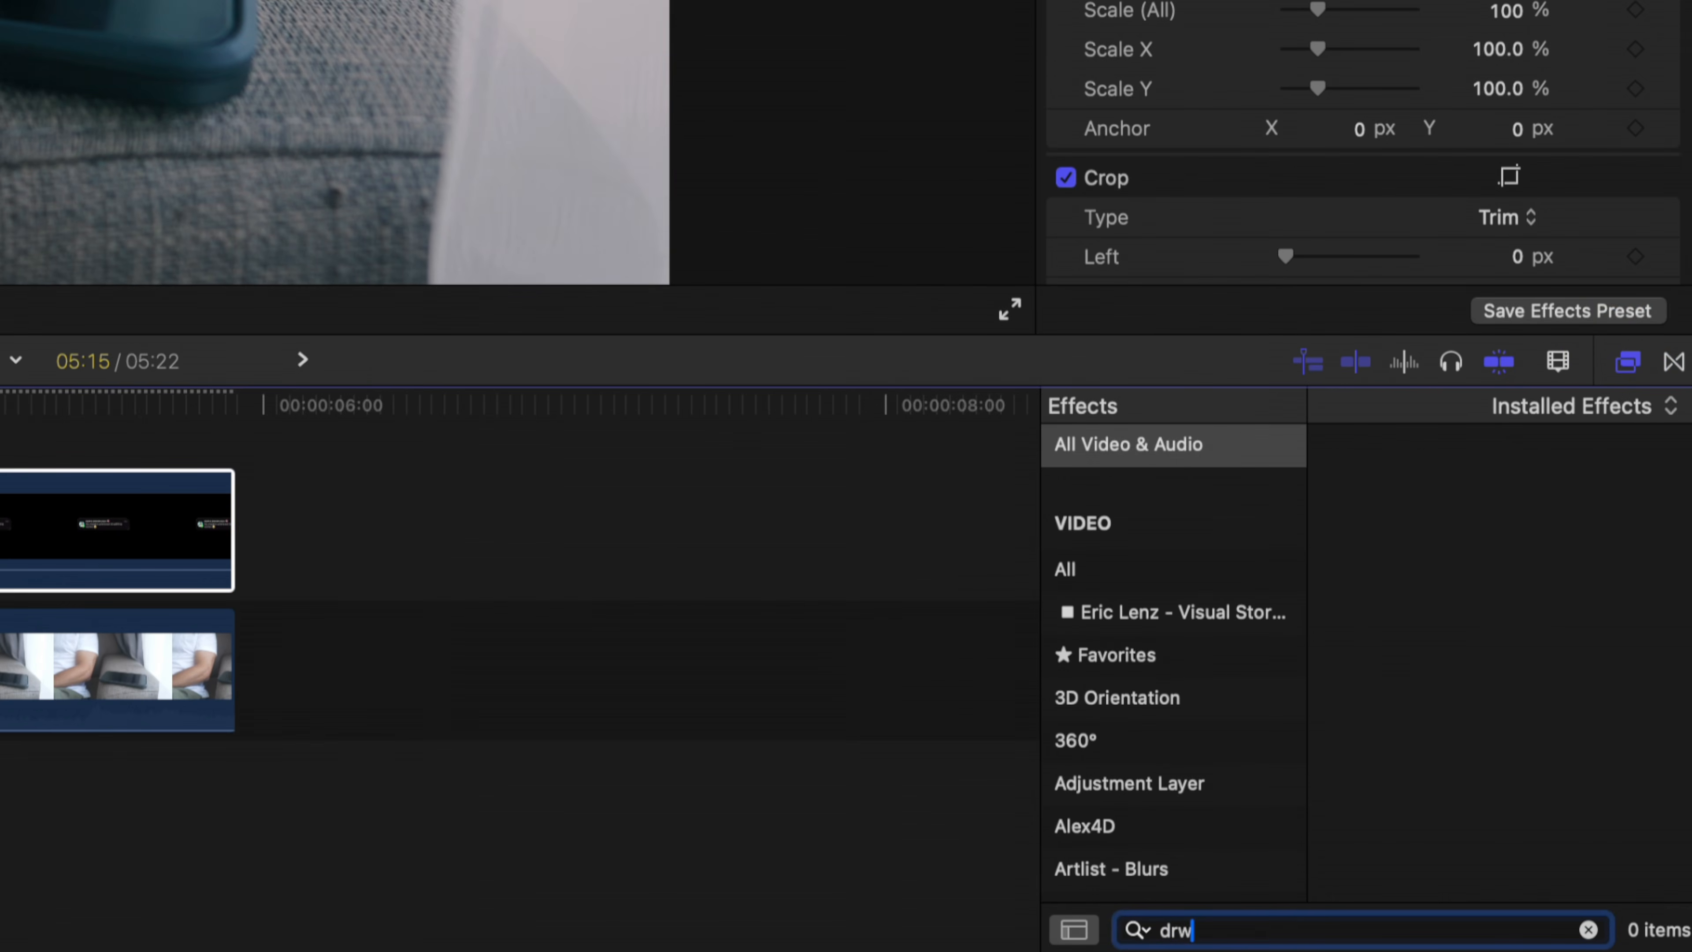
text(aw)
double_click(1439, 501)
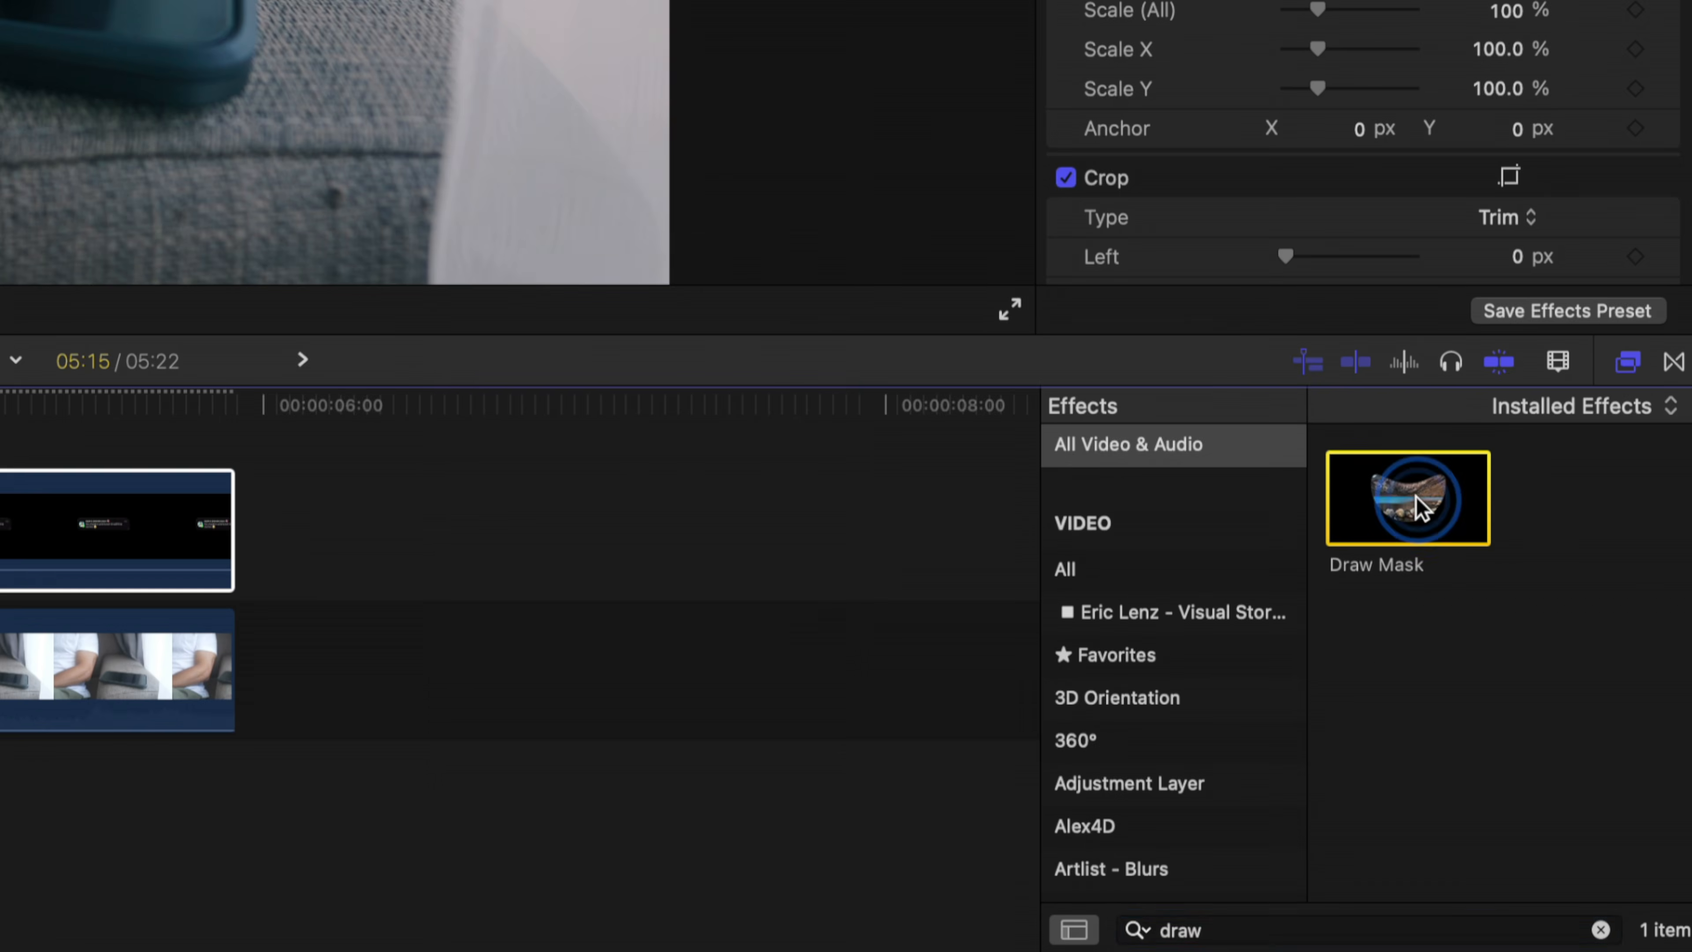
click(1628, 363)
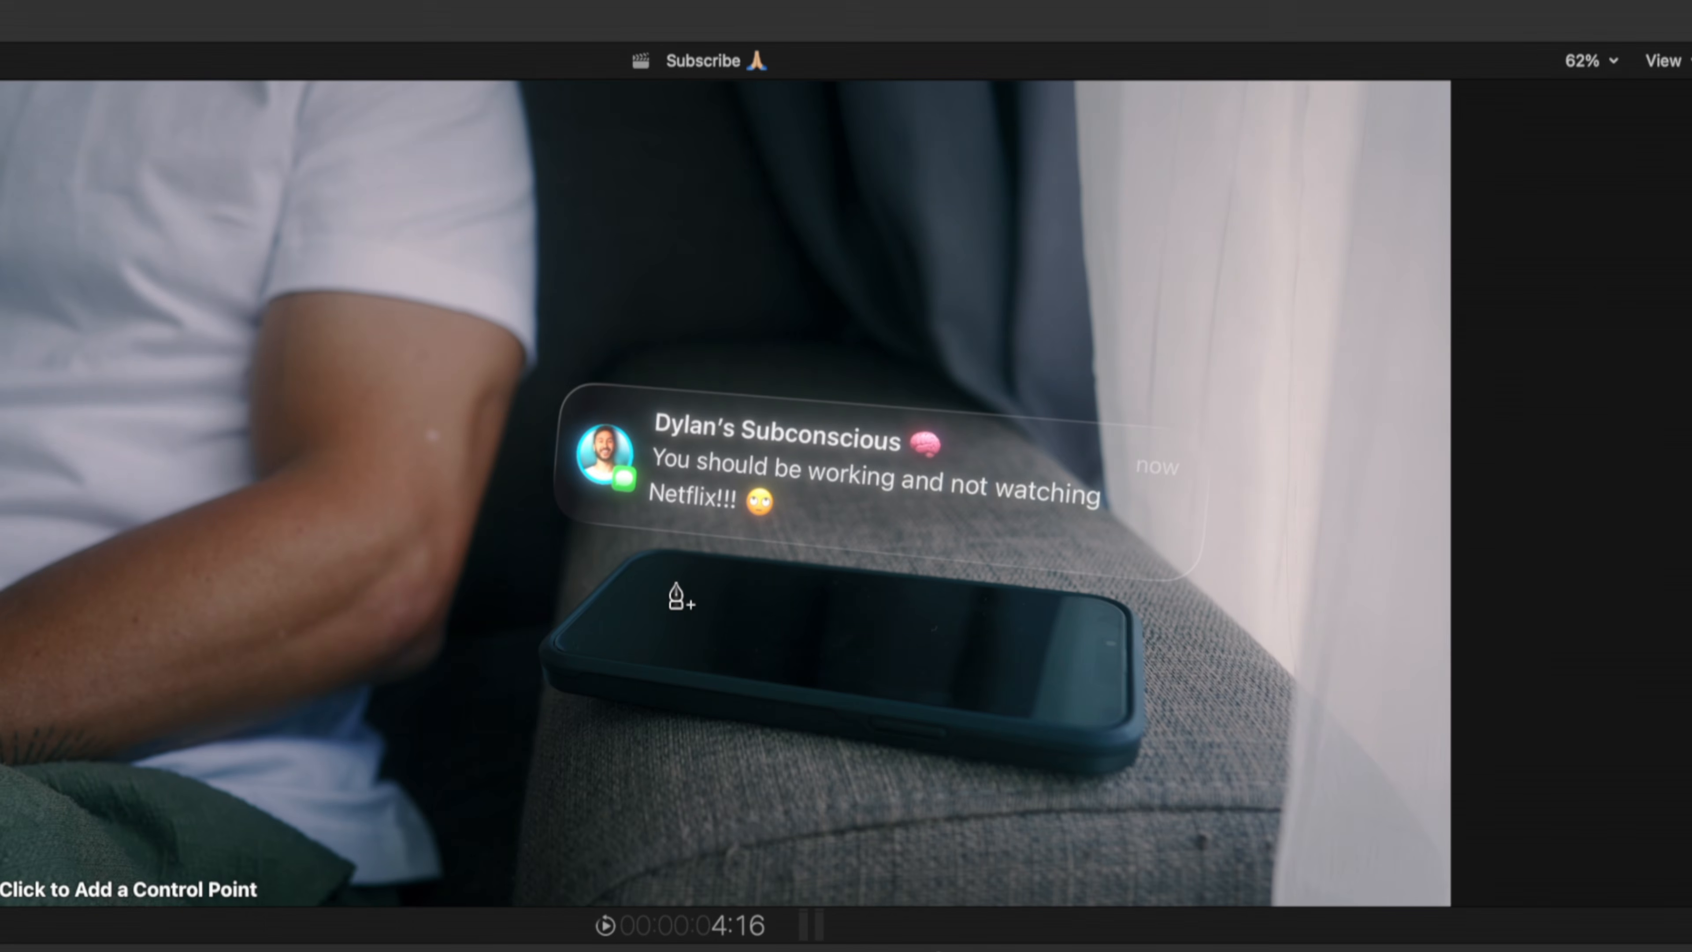
Step: Start the mask with a curved control point at the phone's far left corner, viewing the image at 100%
click(647, 549)
click(1590, 65)
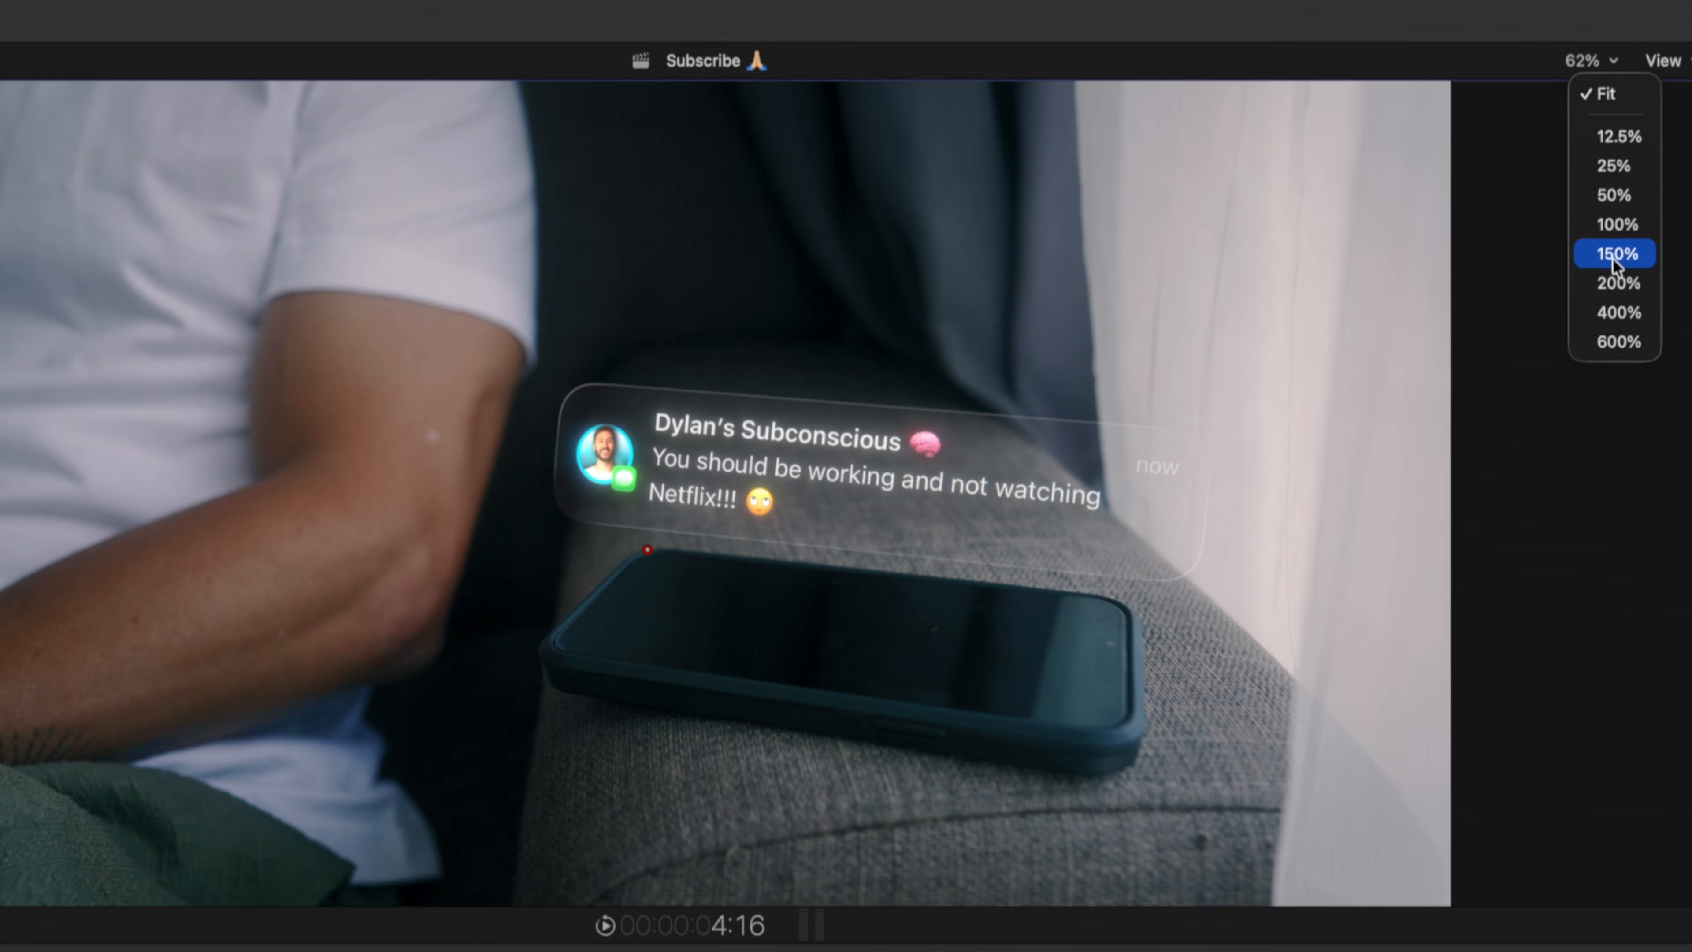
click(1617, 225)
drag(1672, 498, 1673, 508)
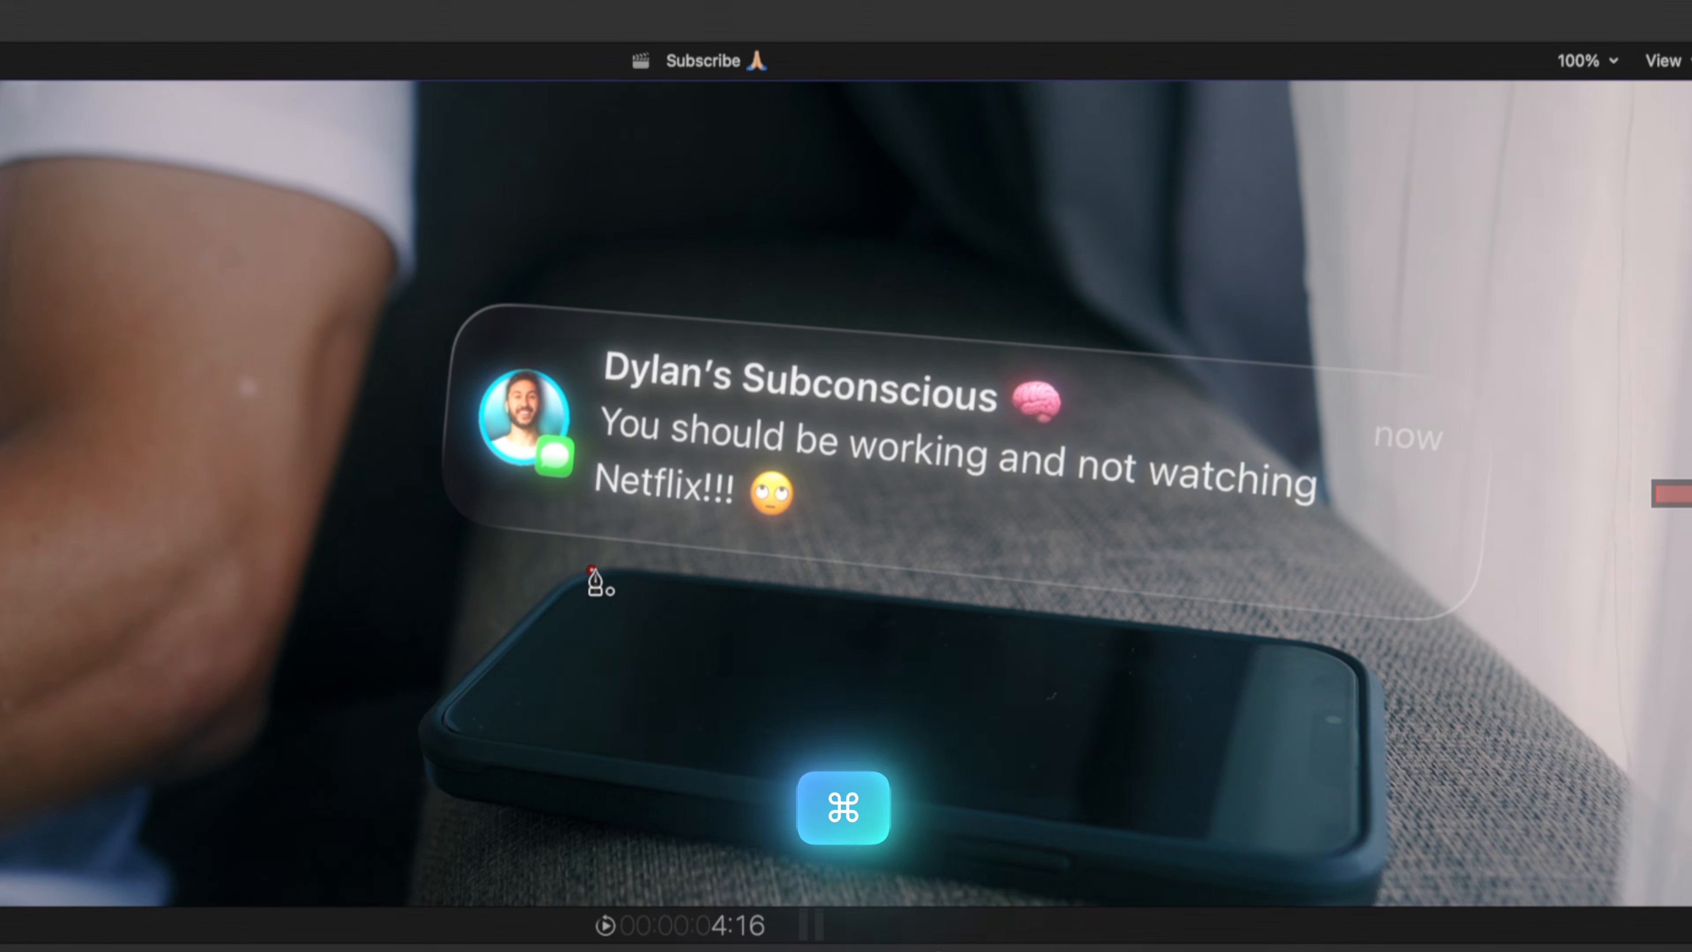
drag(592, 568, 615, 563)
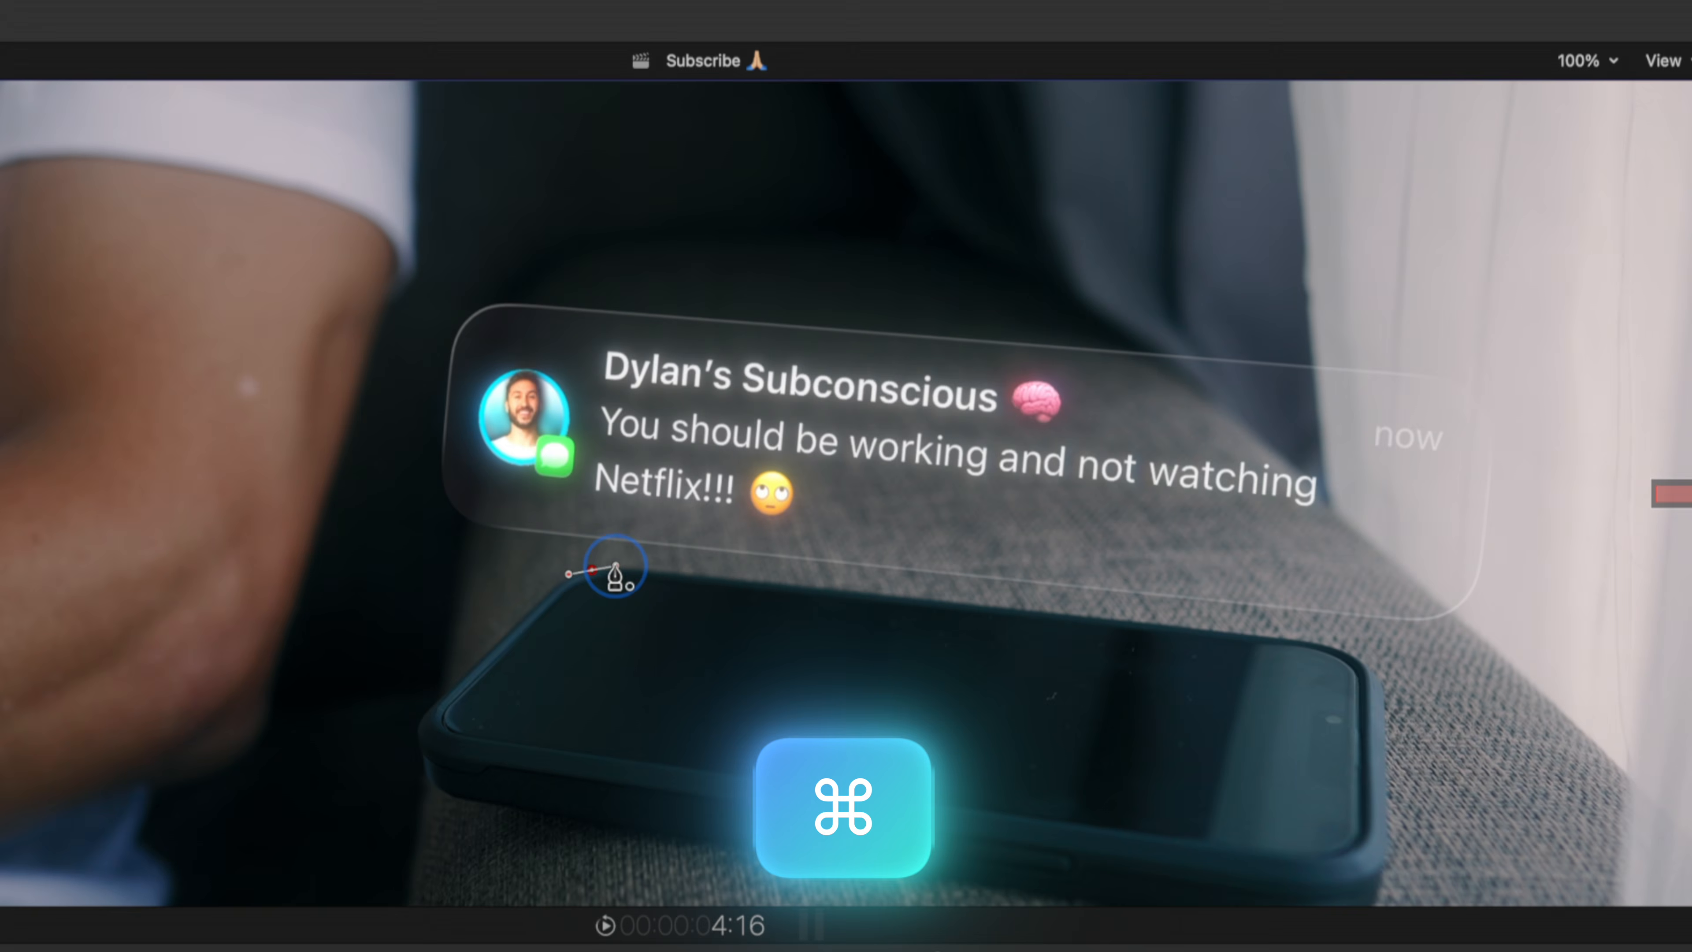
Step: Trace the mask along the phone's far edge and right corner, loop it widely around the notification, and close it at the first point
click(638, 571)
click(1313, 643)
drag(1358, 656, 1381, 699)
click(1386, 803)
click(1641, 813)
click(1620, 125)
click(319, 146)
click(285, 703)
drag(424, 722, 433, 706)
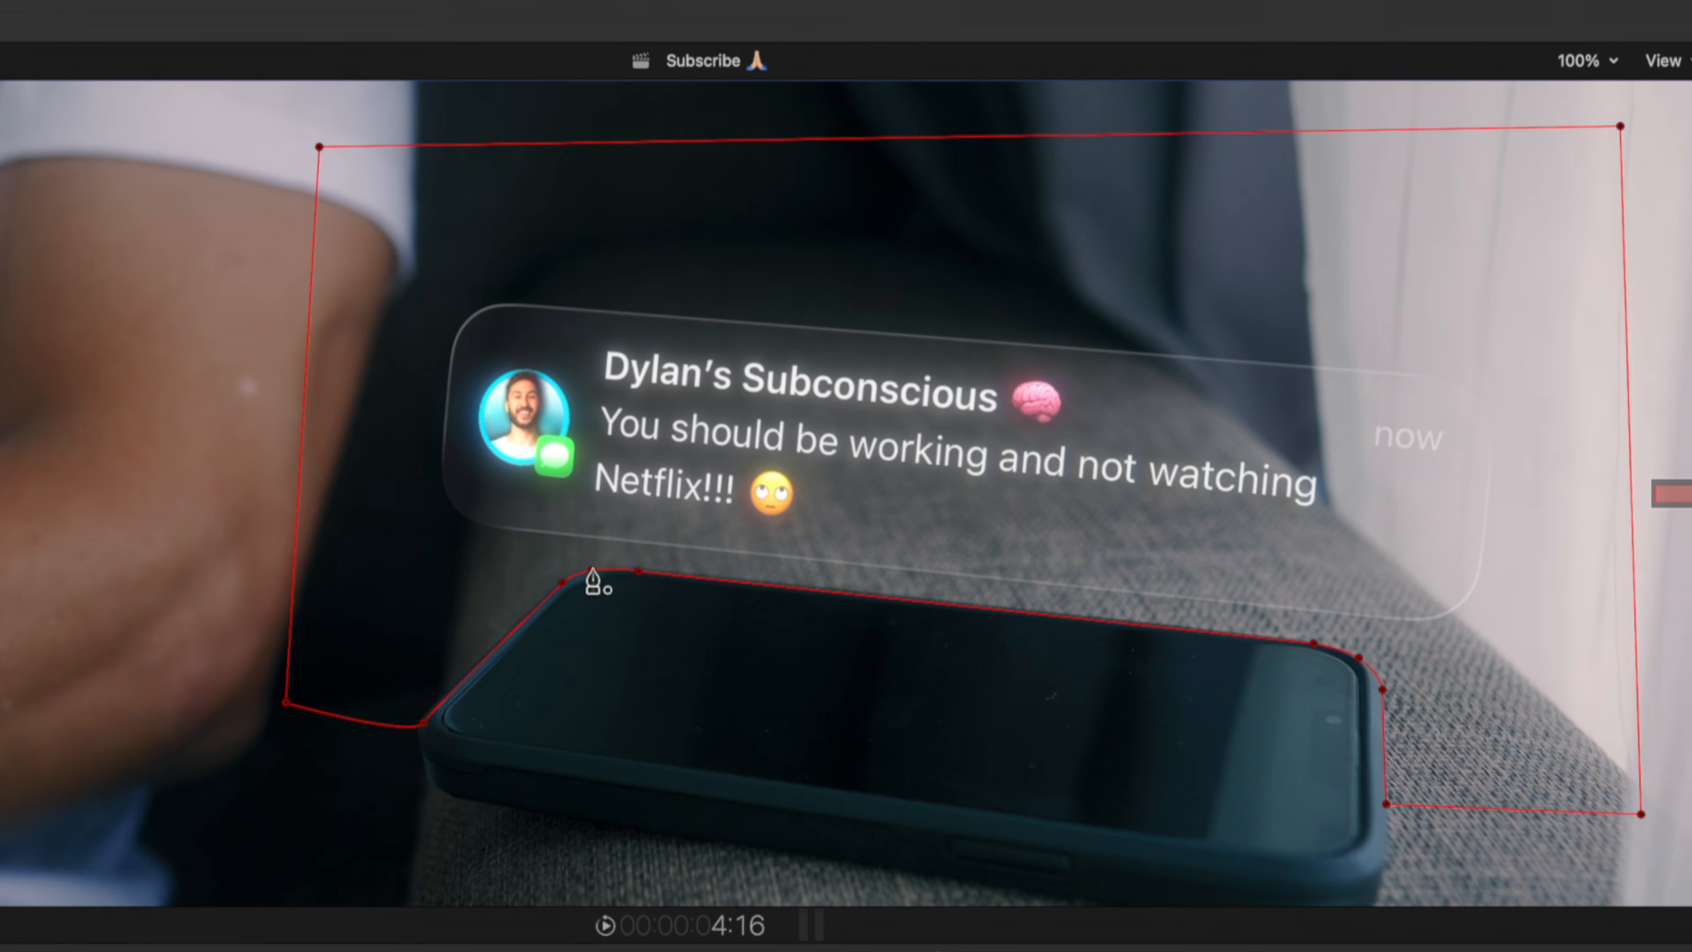
click(591, 570)
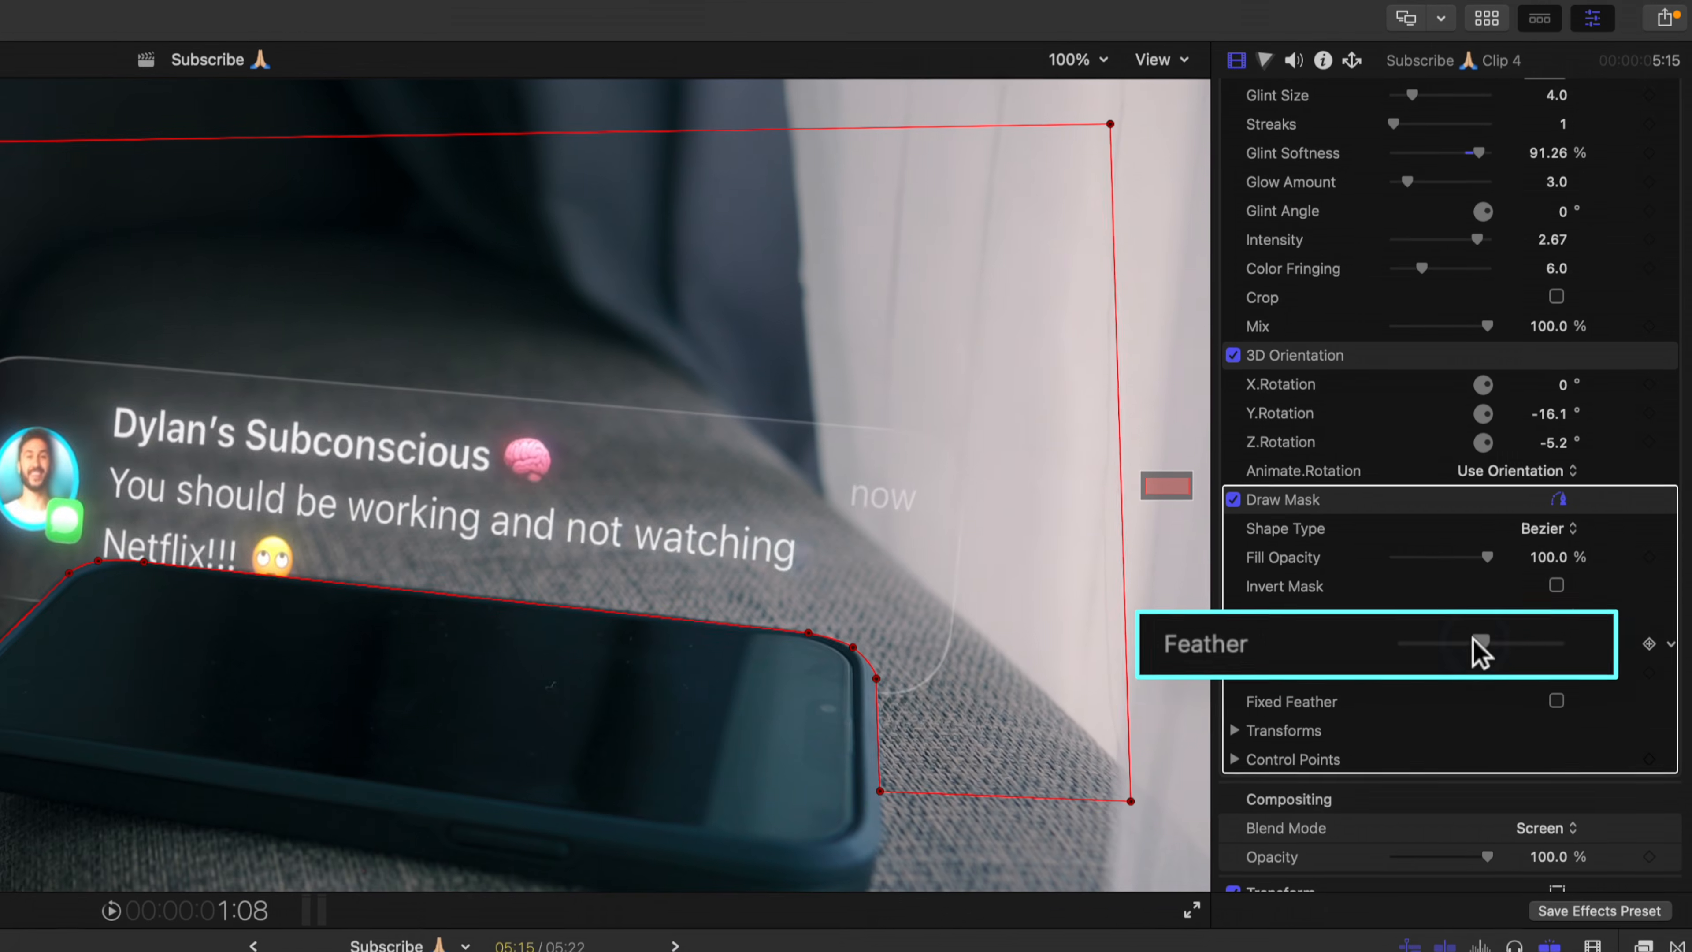
Step: Set the Draw Mask feather to -14.0 and play back the masked notification
drag(1516, 445, 1511, 445)
drag(1474, 653, 1465, 650)
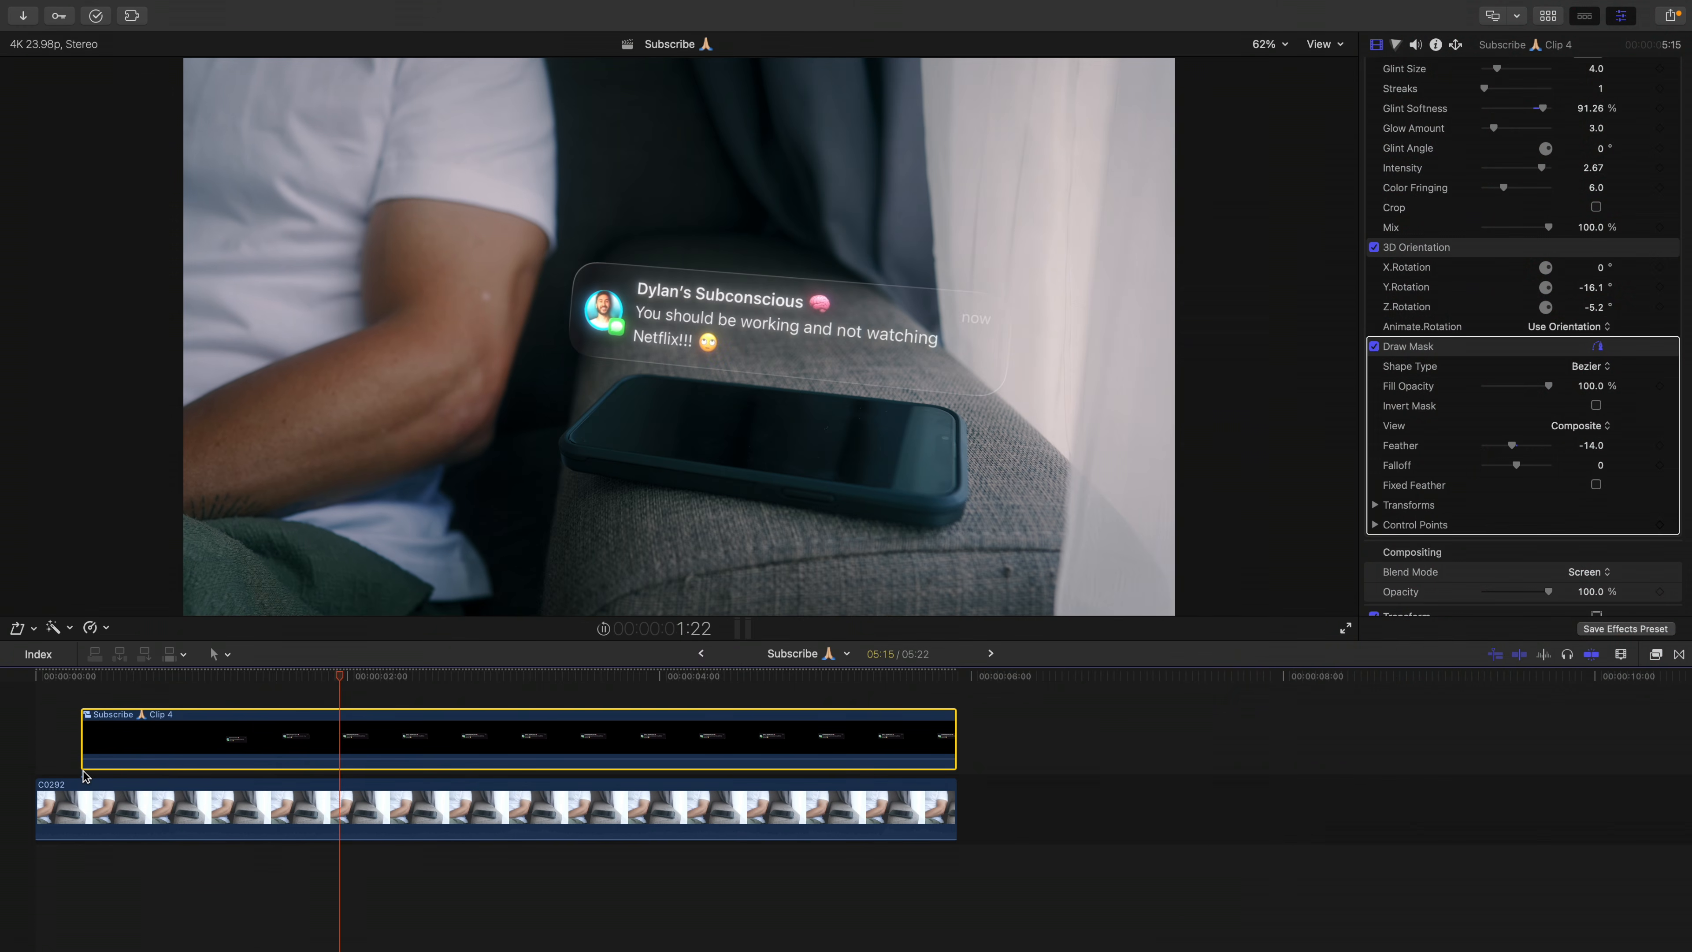
key(space)
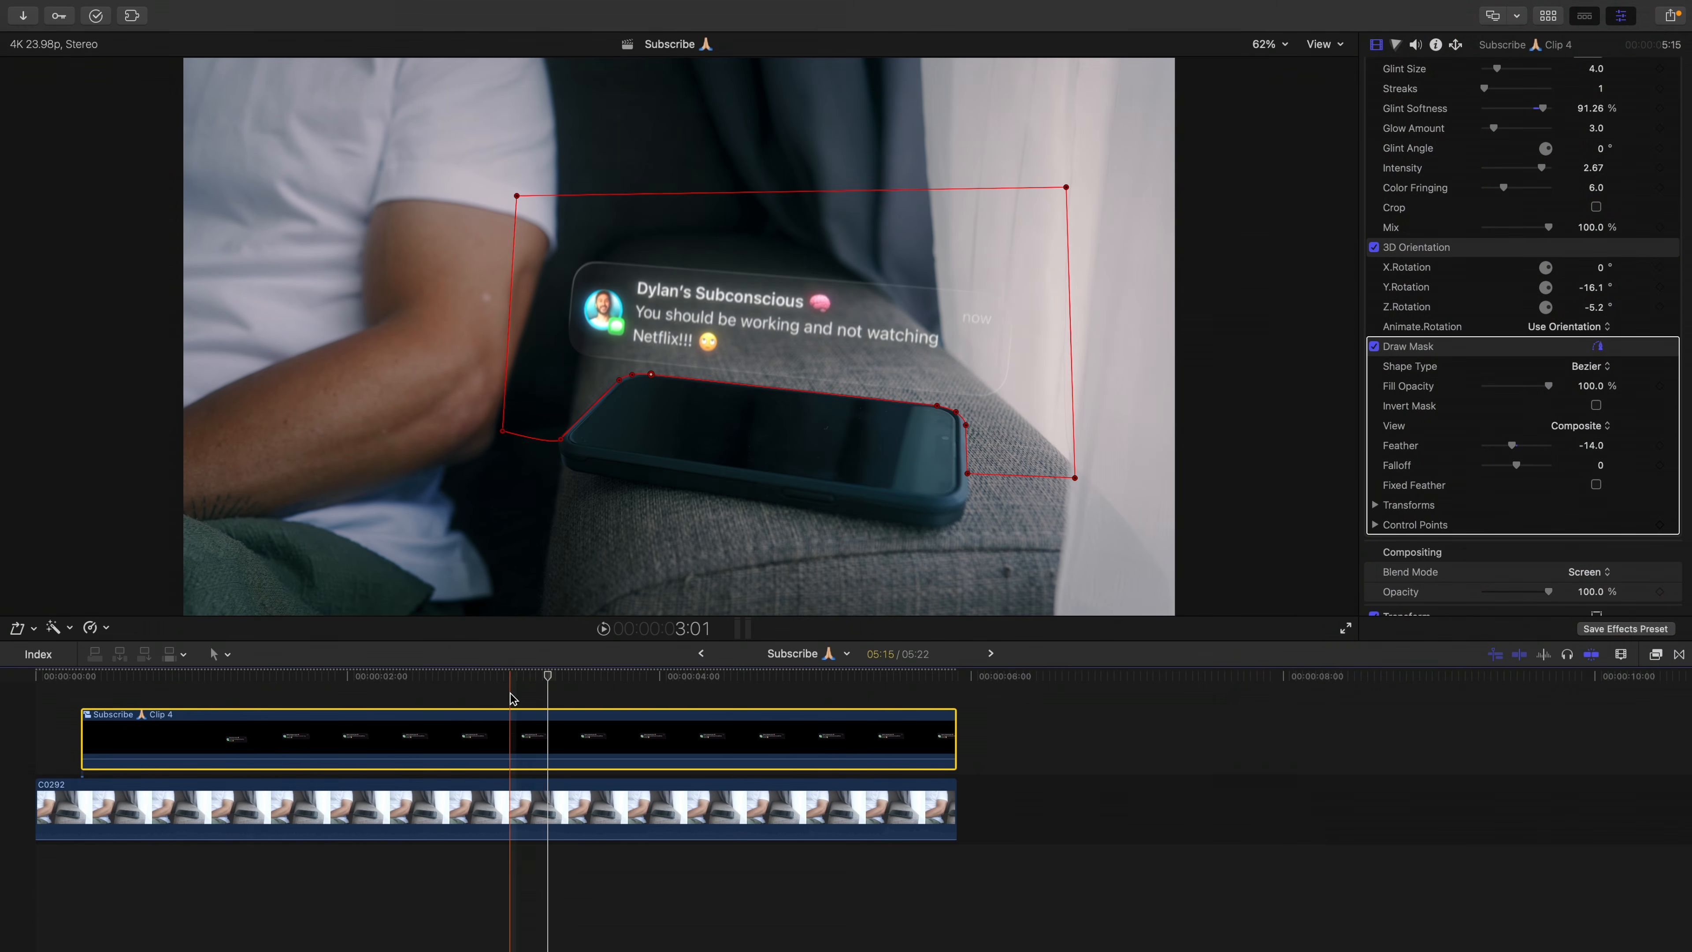
Step: Duplicate the notification compound clip so two copies are stacked in sync above the phone footage
drag(513, 640, 512, 588)
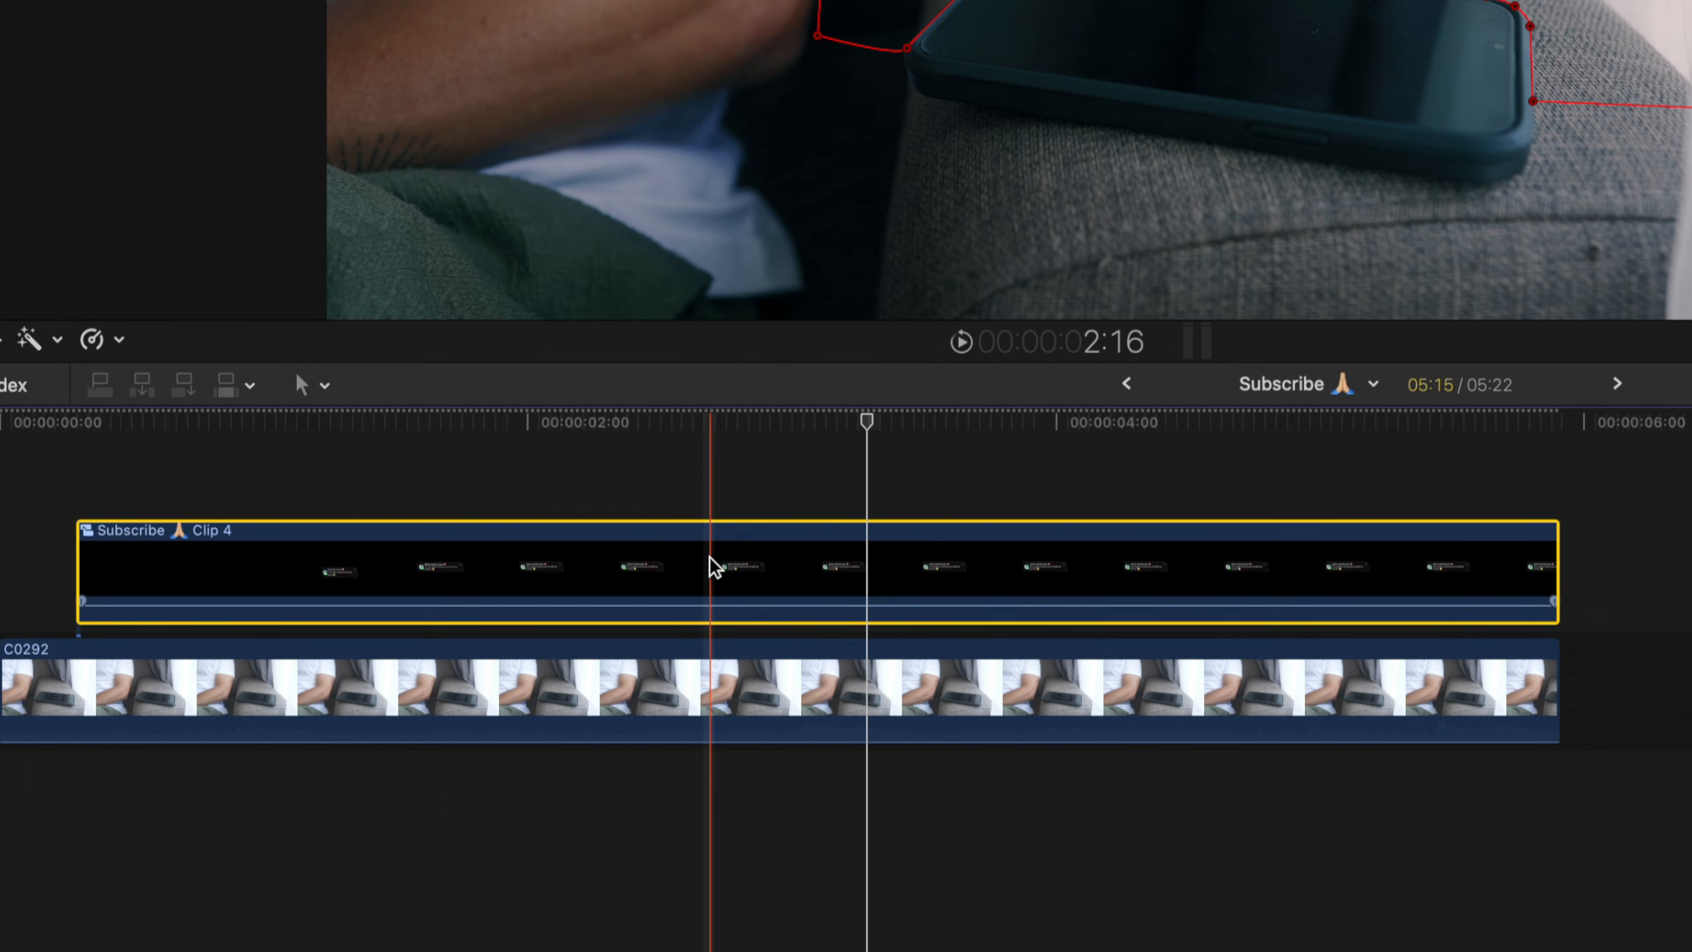
key(alt)
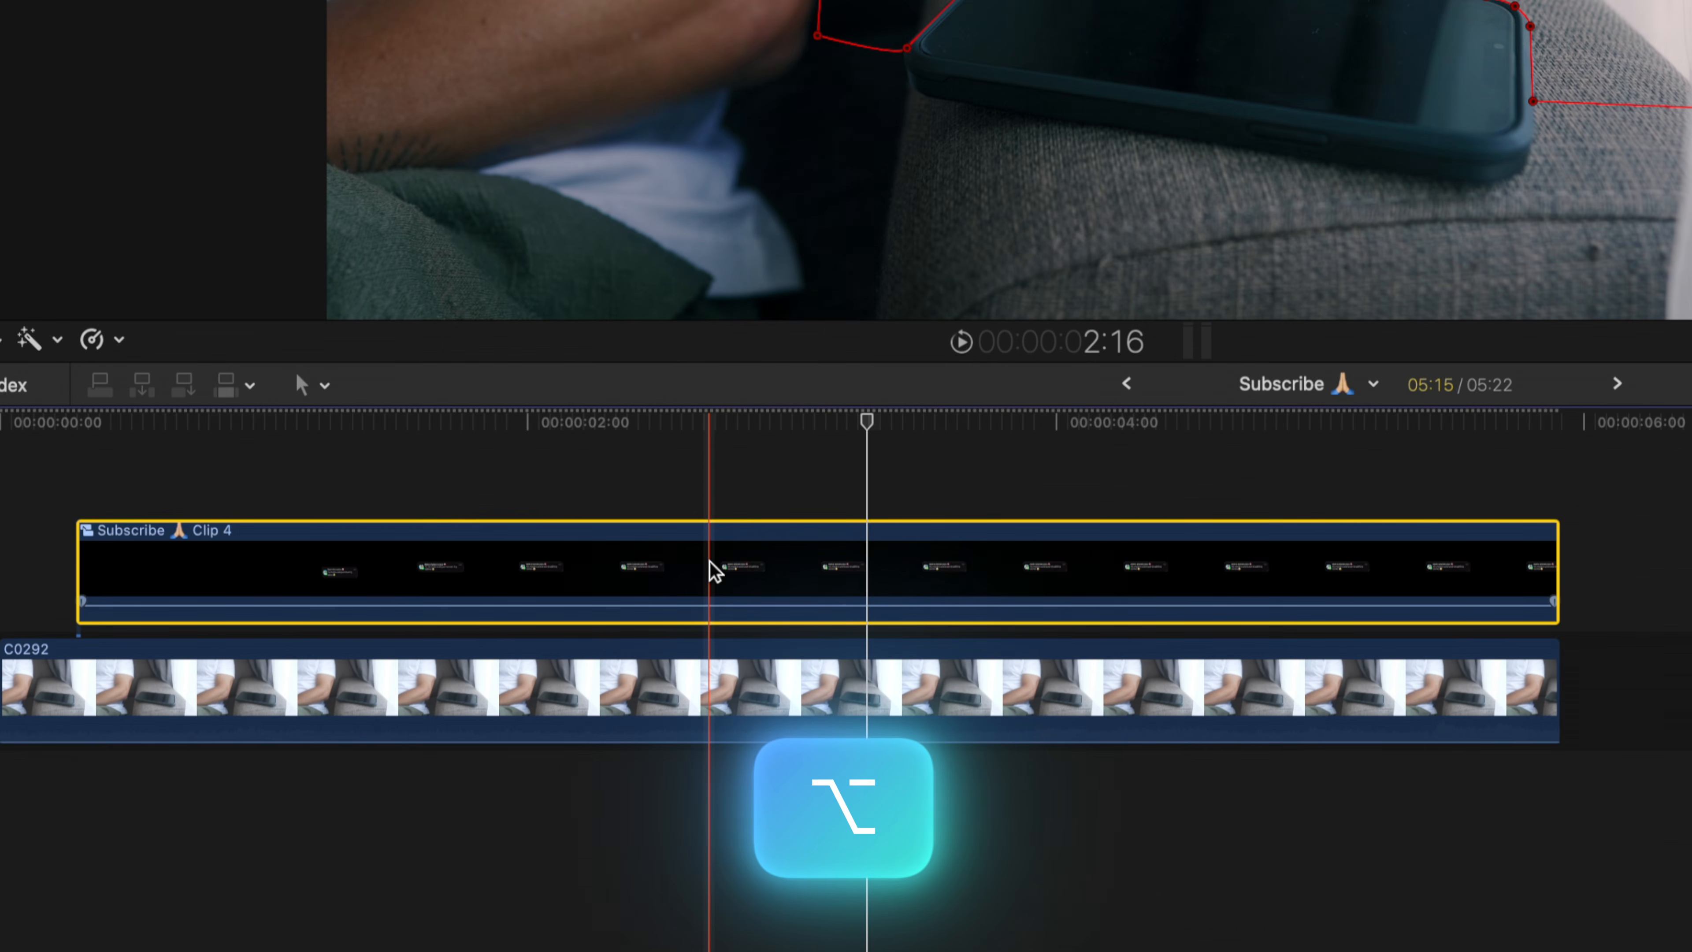
drag(714, 570, 715, 636)
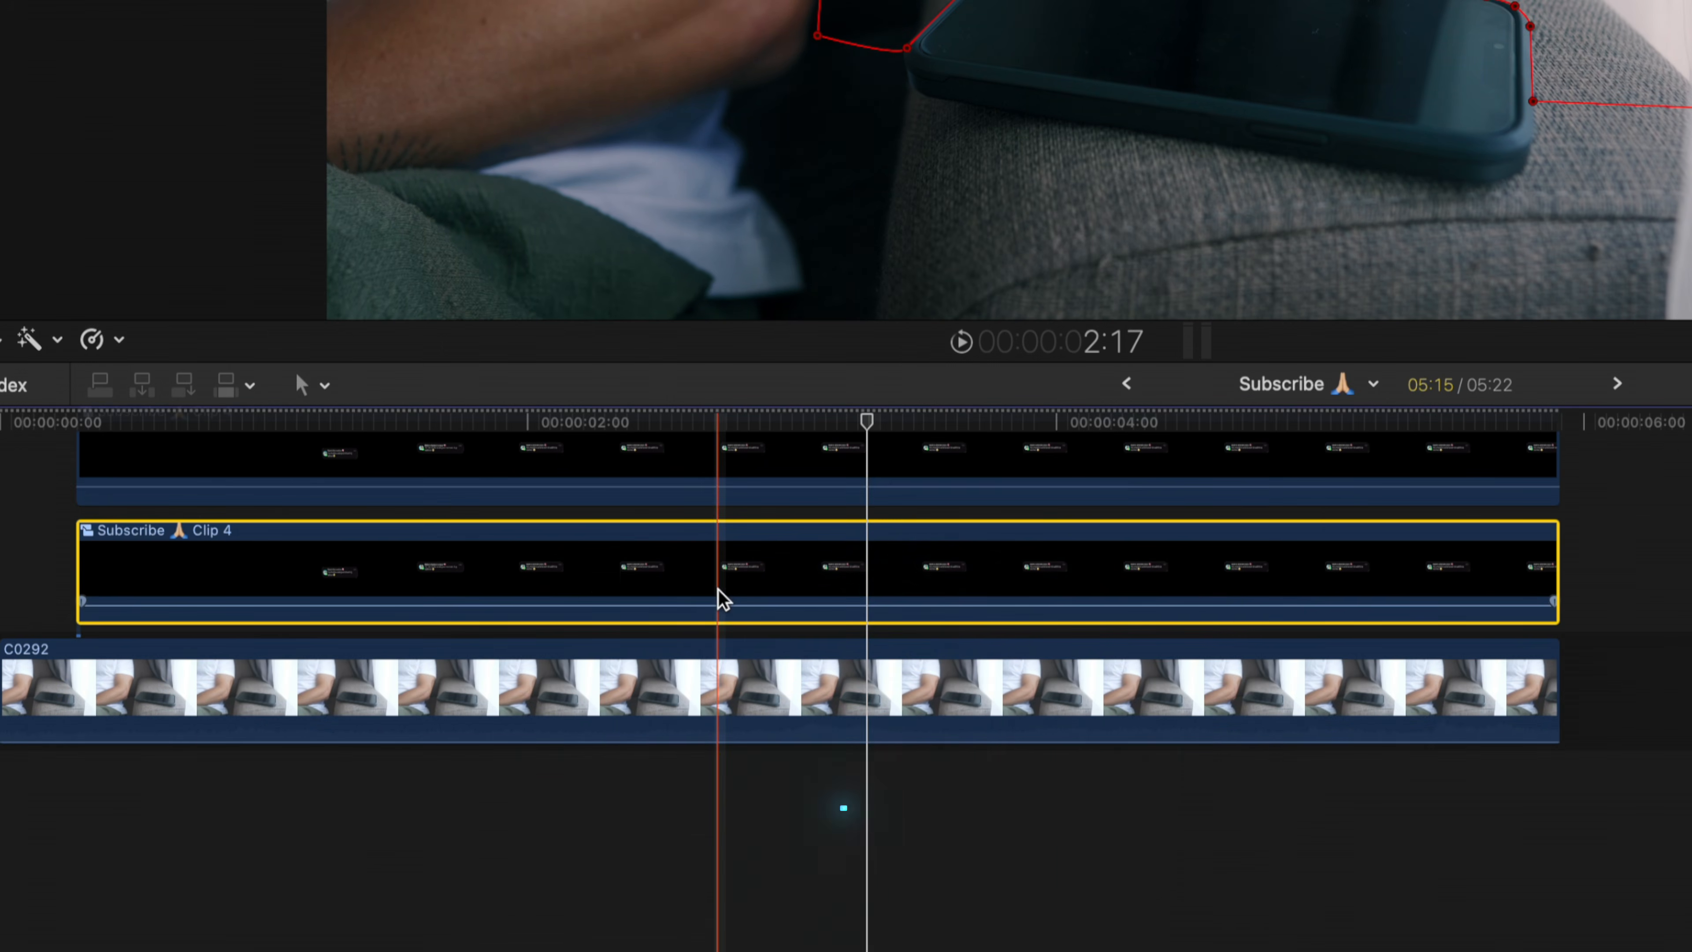
Step: Turn off the Draw Mask effect on the lower copy of the notification clip
scroll(728, 578, up, 3)
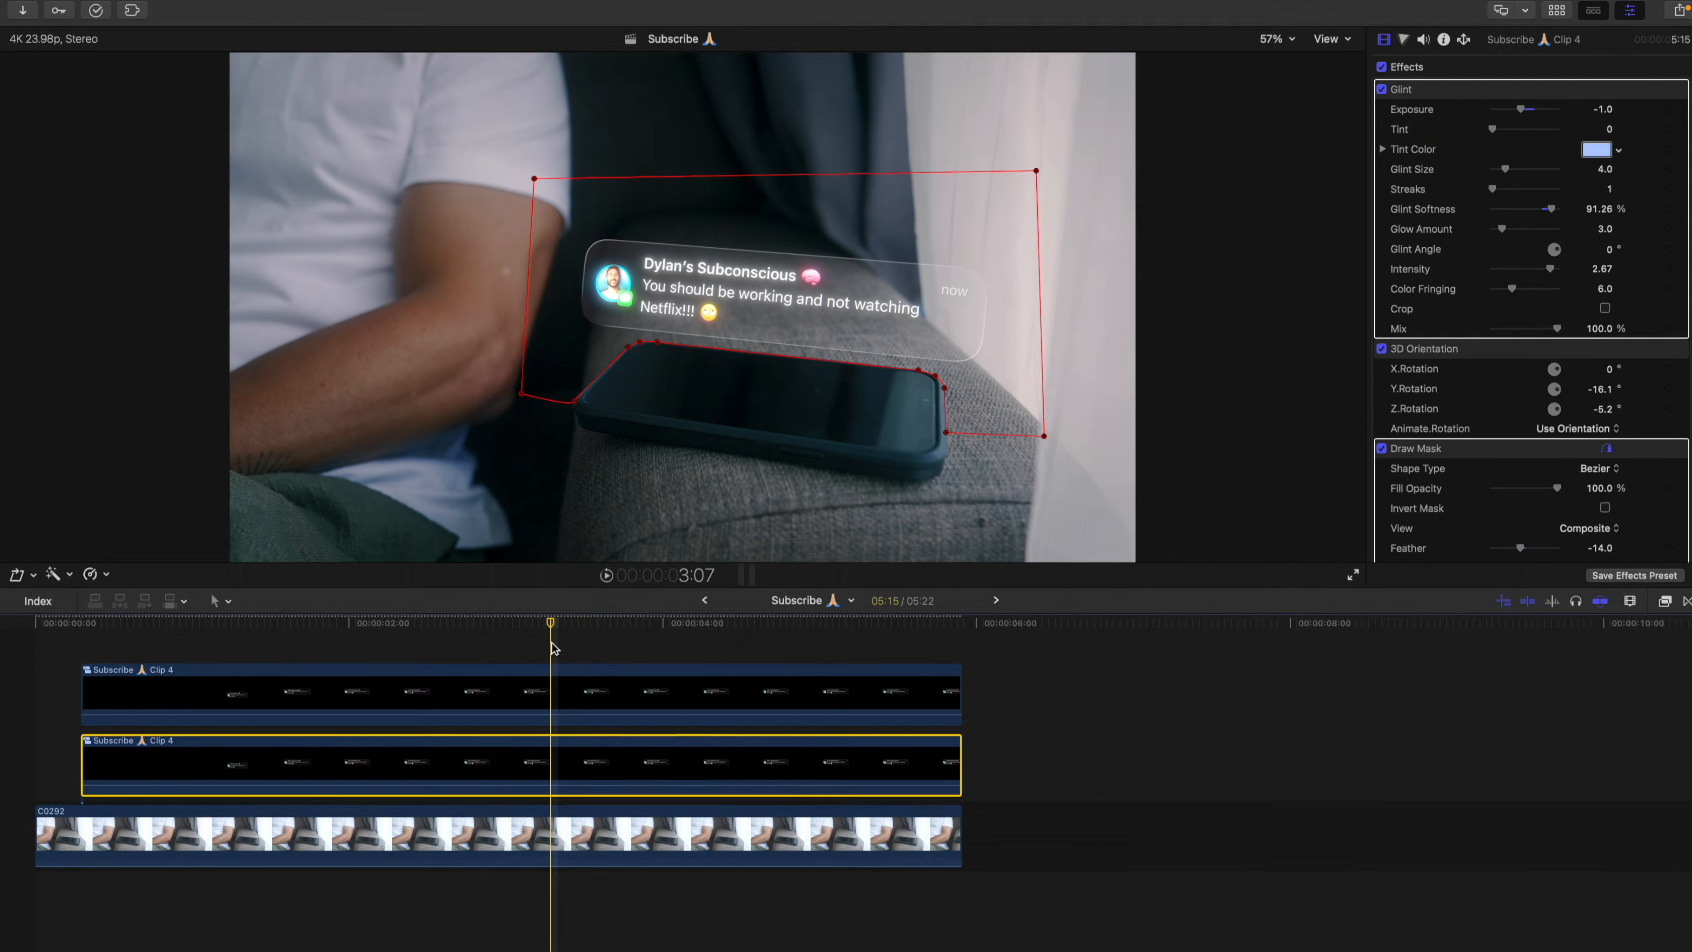
click(1373, 451)
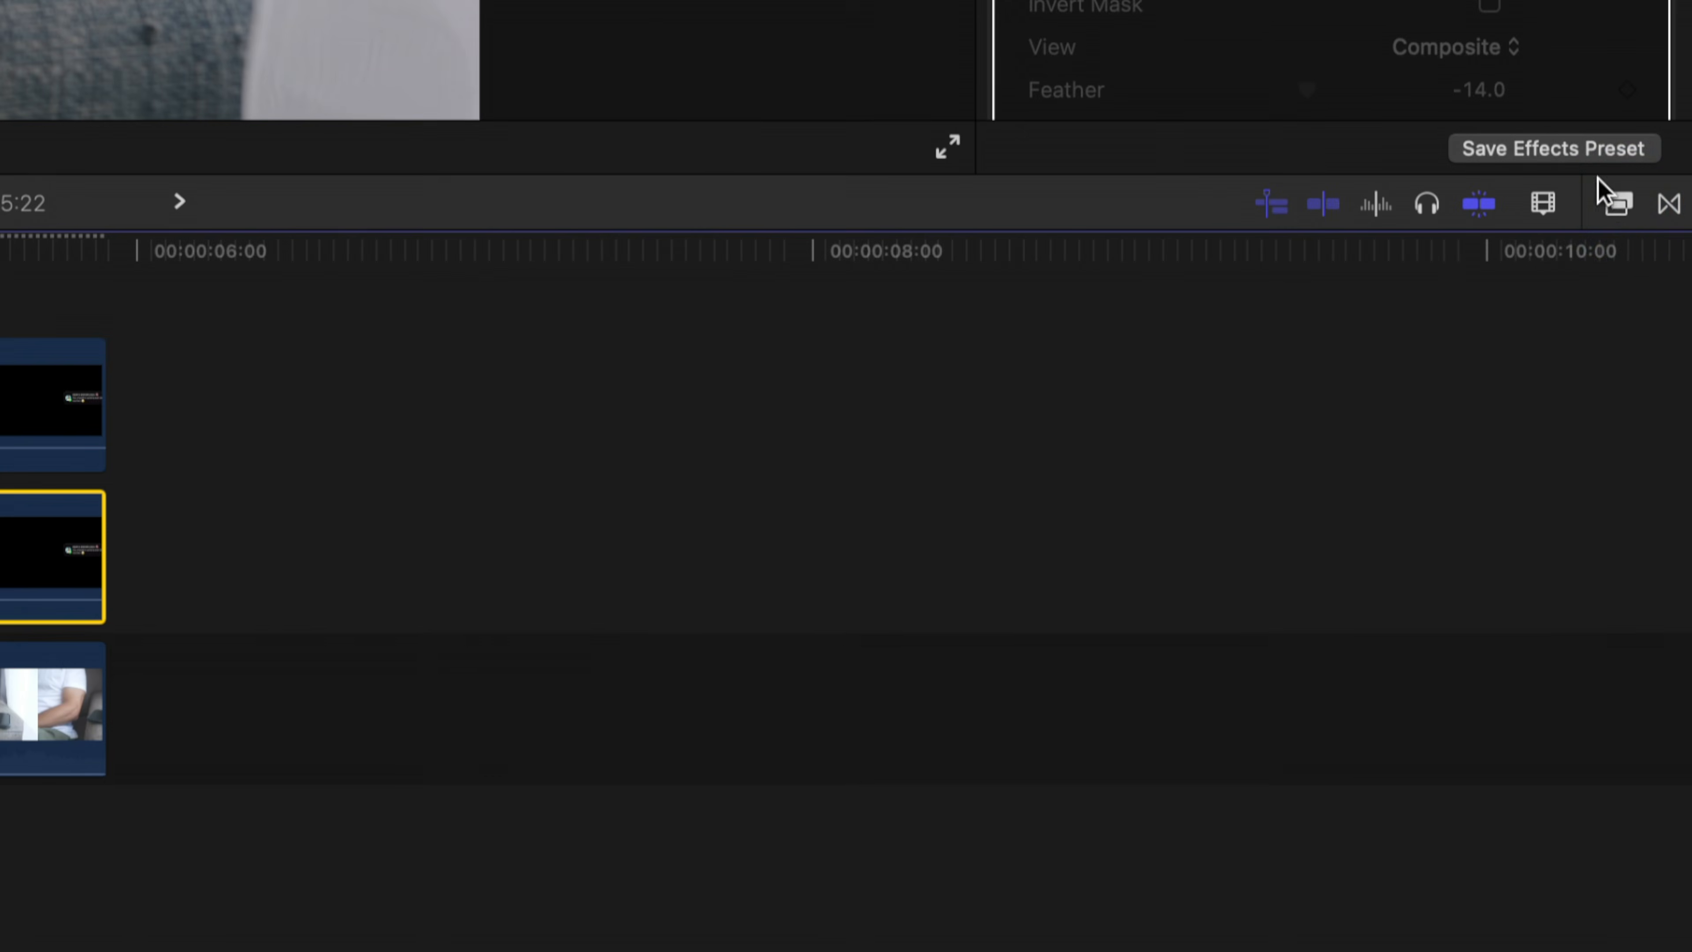
Step: Find and apply the Flipped effect to the lower notification clip and set its direction to Vertical
click(1655, 603)
click(1162, 926)
text(flip)
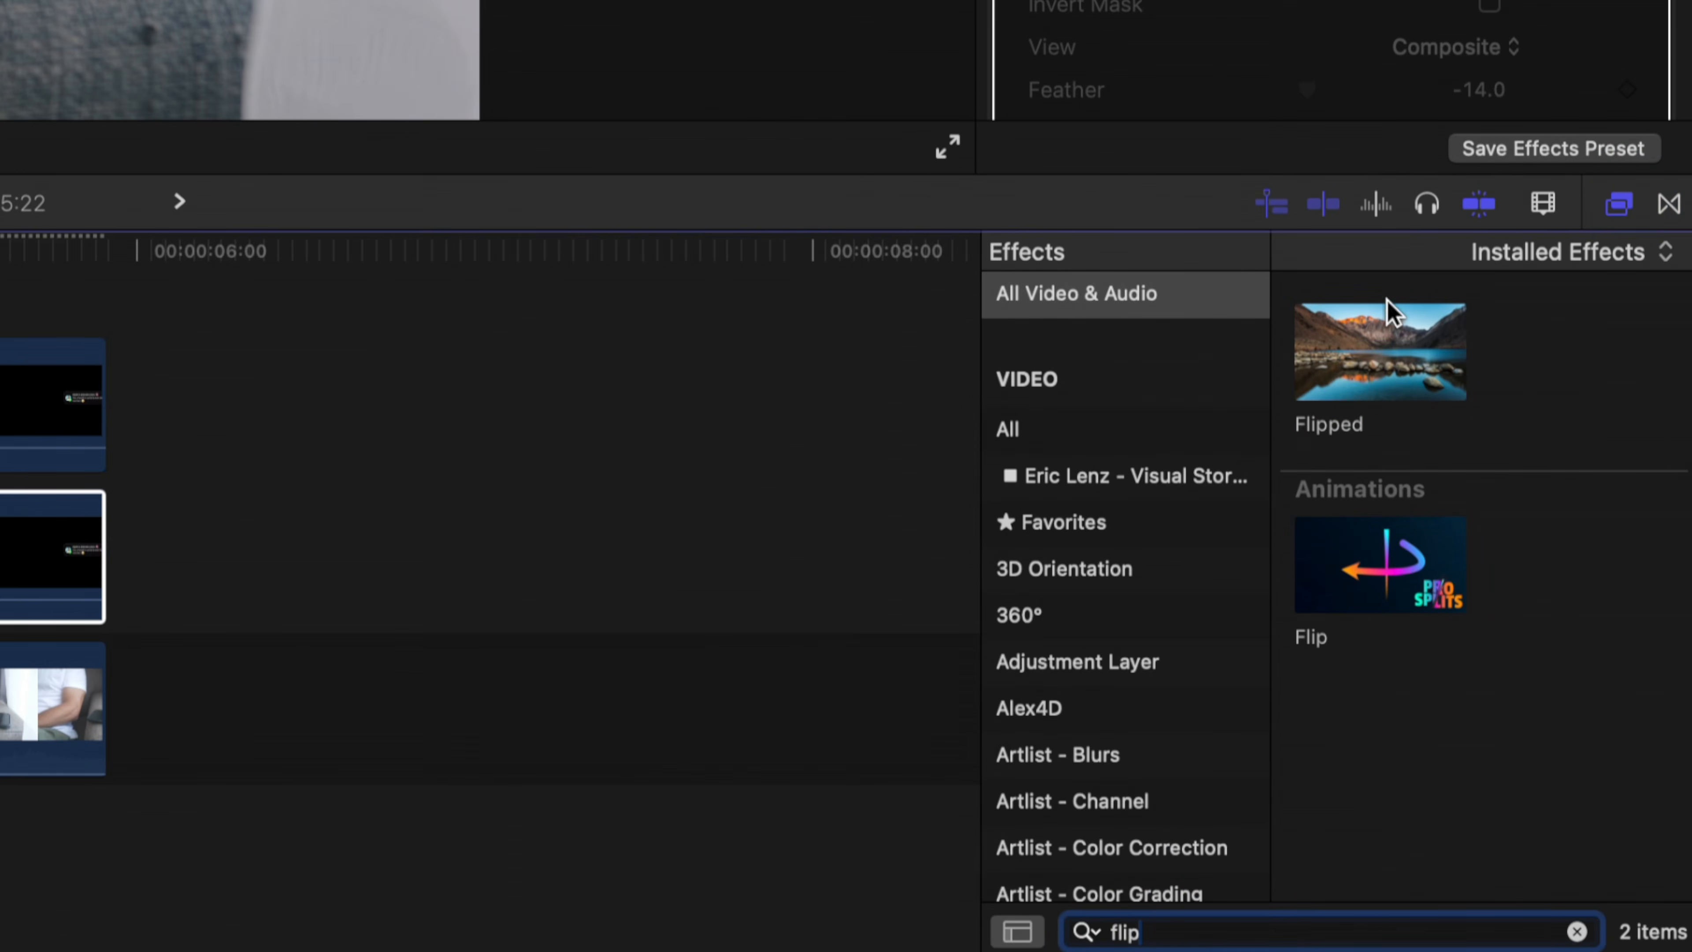
double_click(1389, 344)
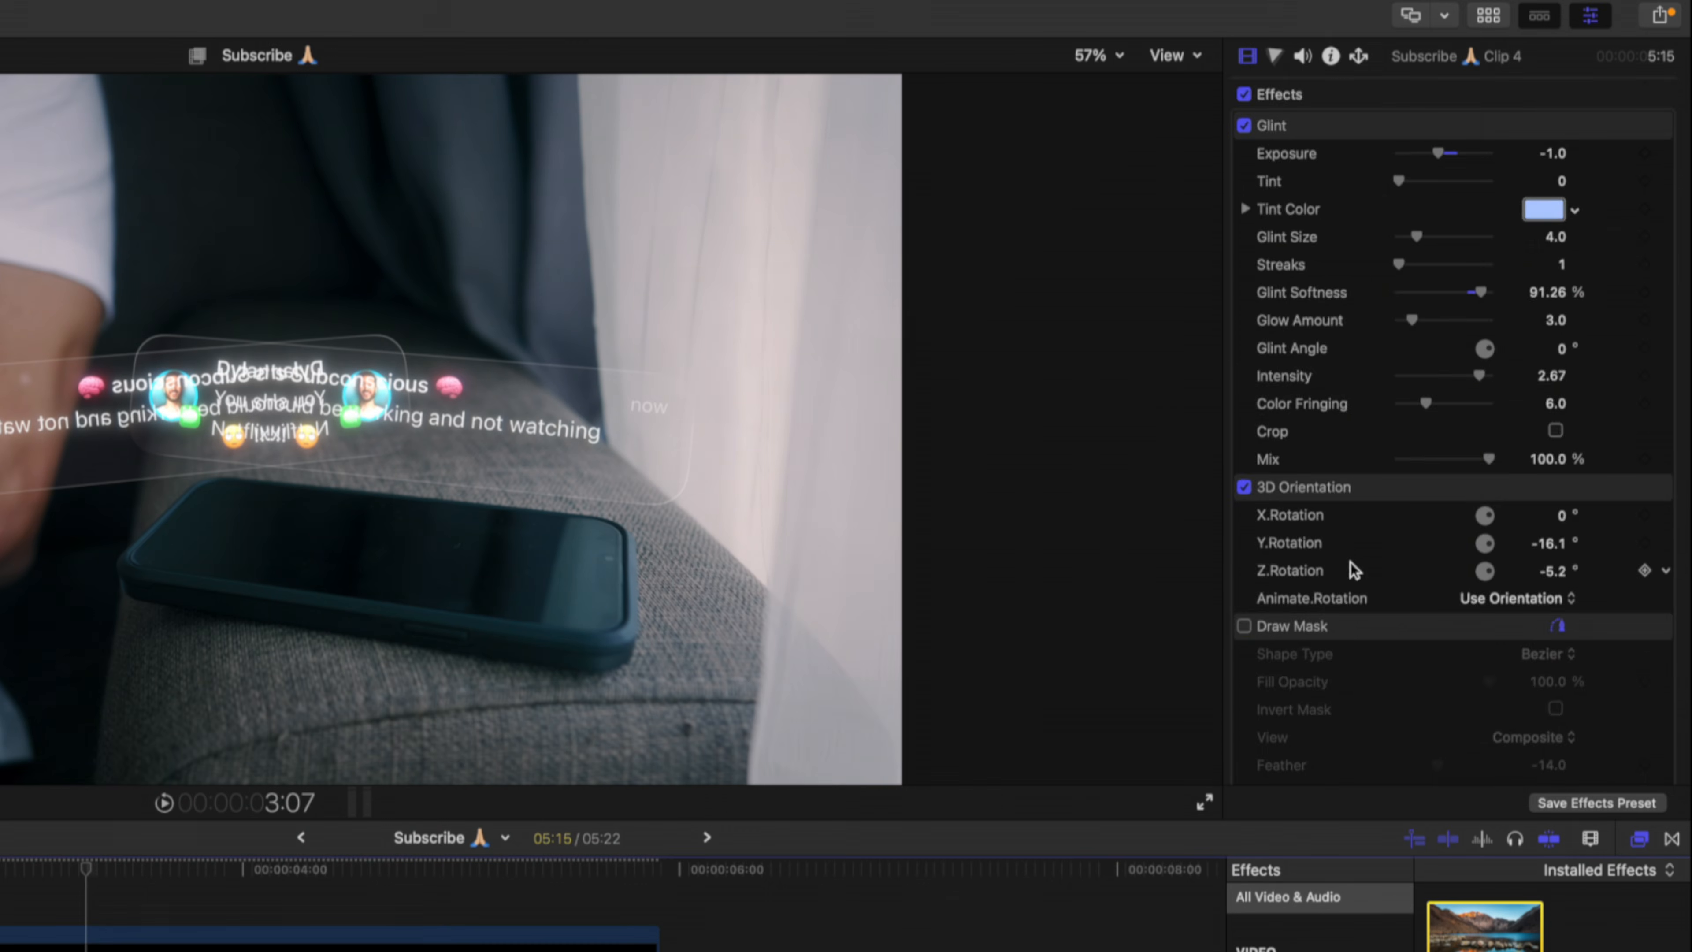
scroll(1362, 582, down, 5)
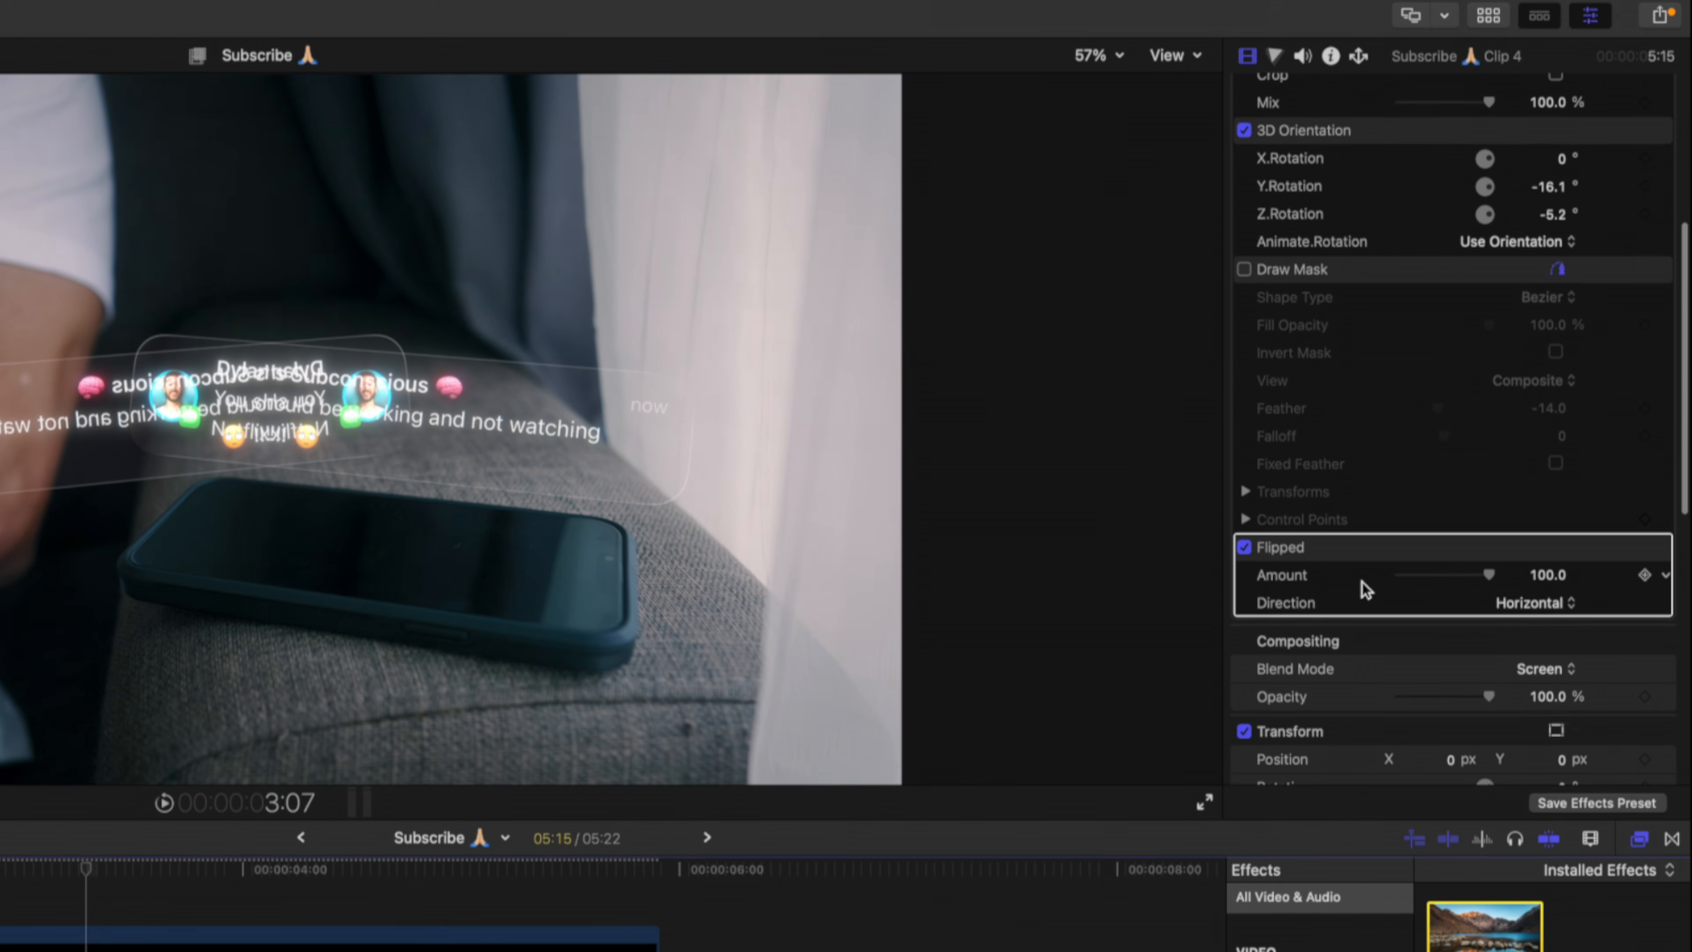
click(1533, 598)
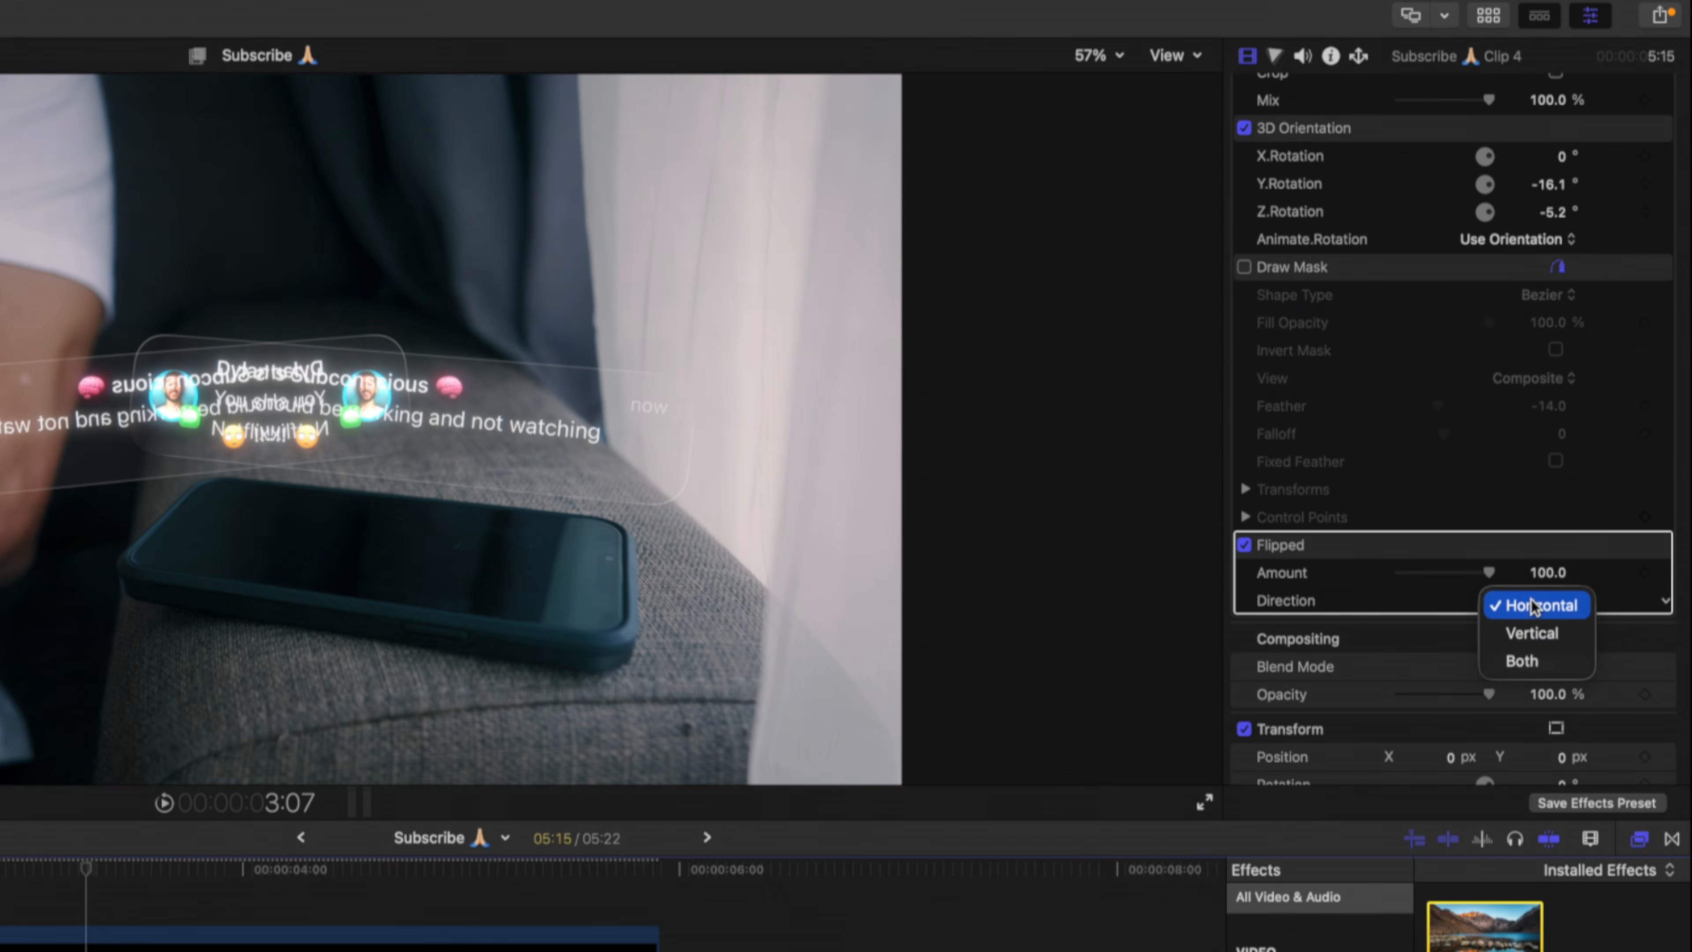
click(1563, 638)
Step: Rotate the flipped notification to -11.2° and position it at X -19.0 px, Y -207.0 px over the phone screen
scroll(1446, 632, down, 1)
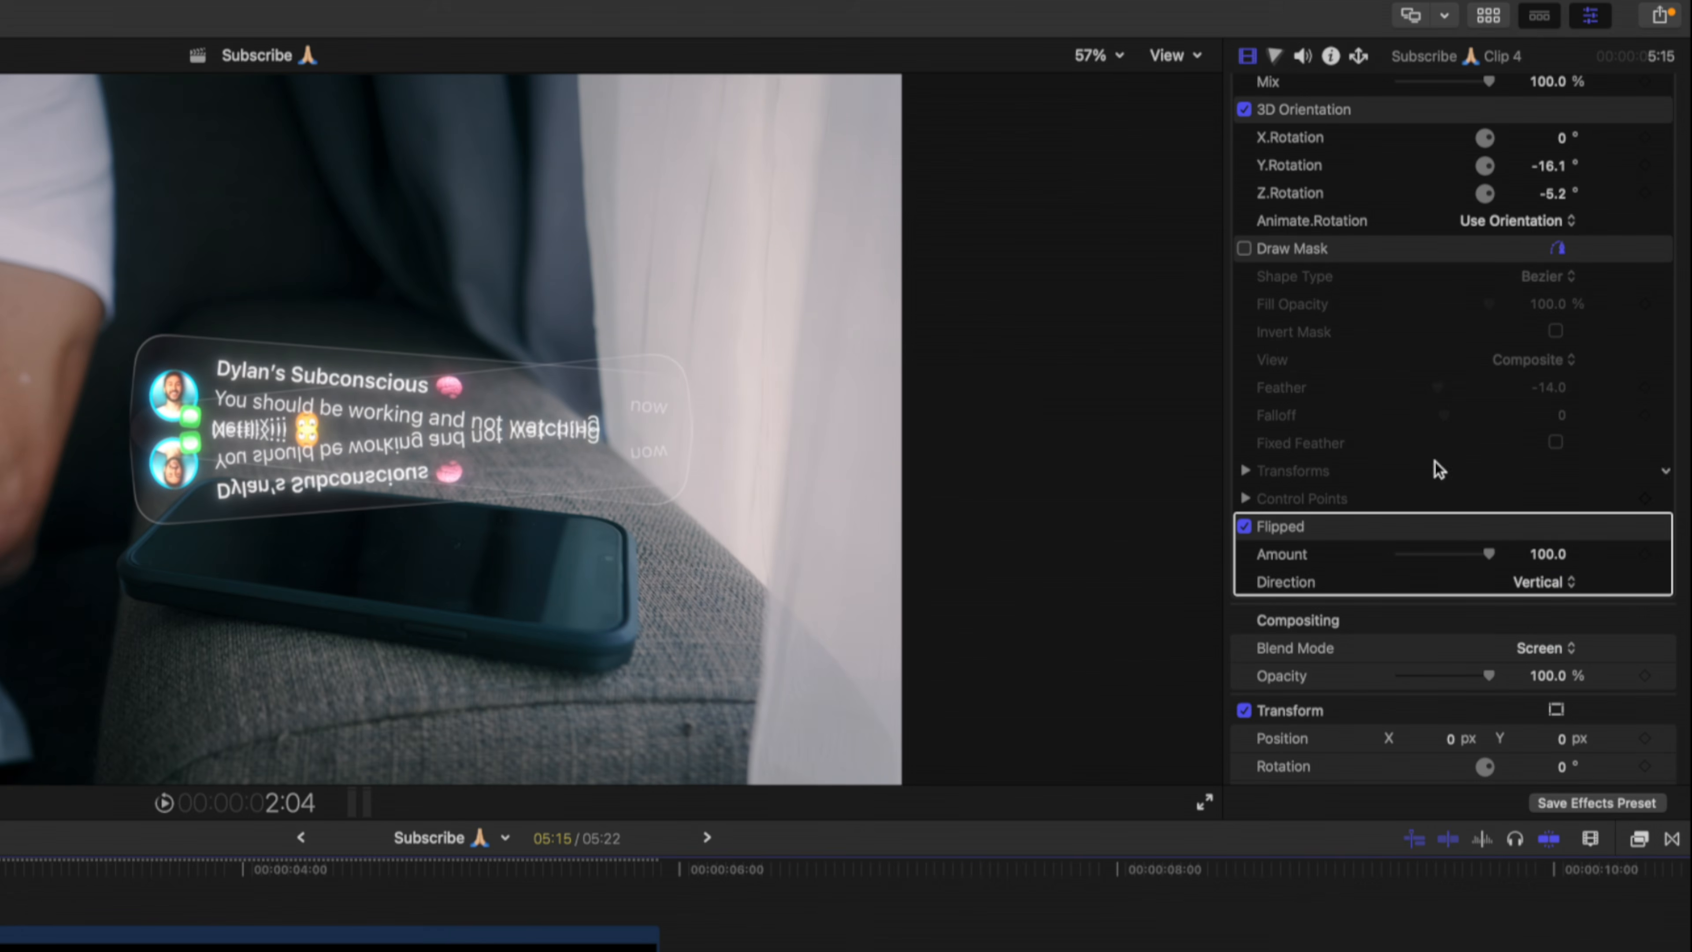
scroll(1461, 607, down, 6)
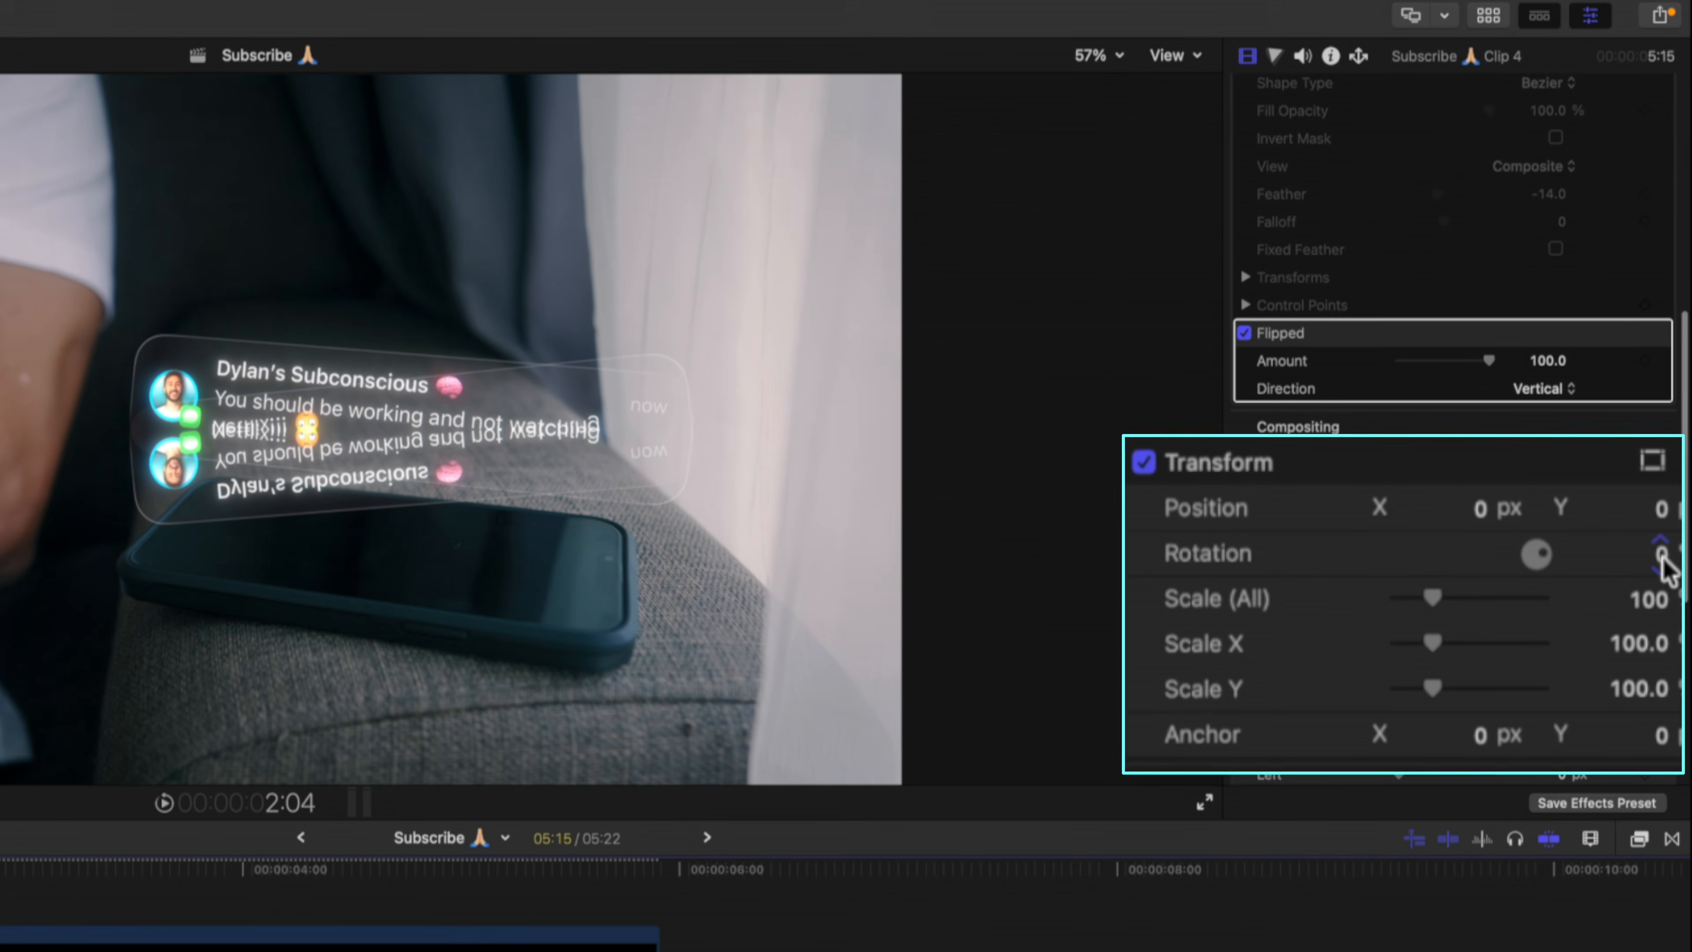
drag(1663, 560, 1663, 596)
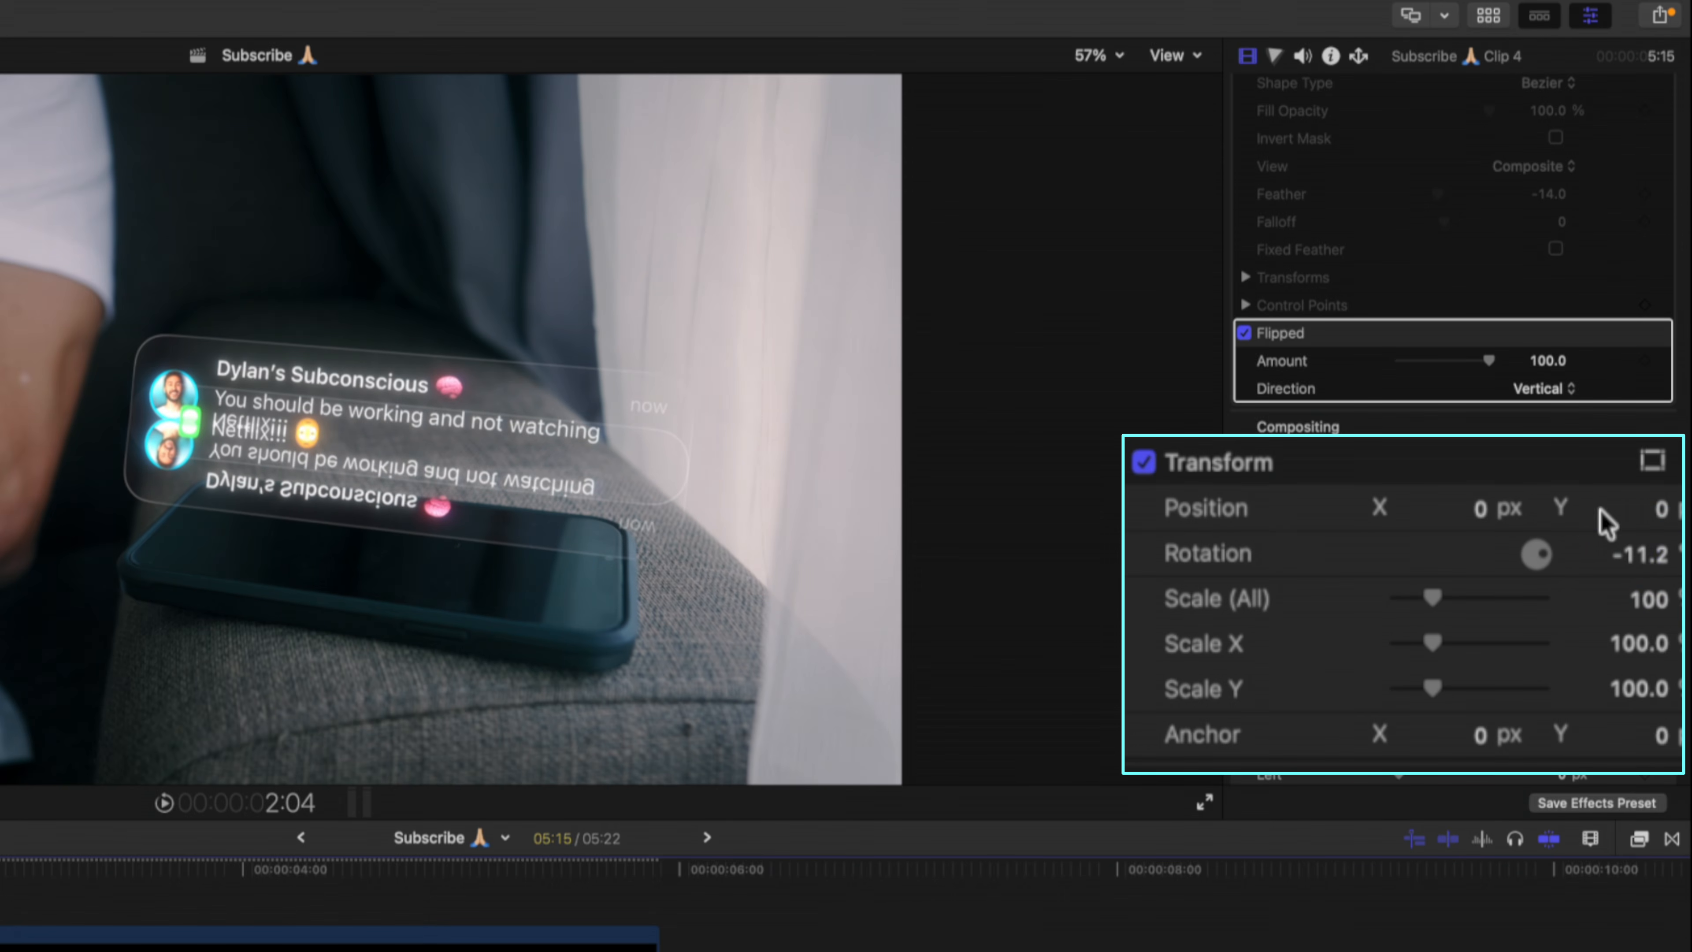
drag(1663, 513, 1663, 585)
drag(1473, 511, 1472, 484)
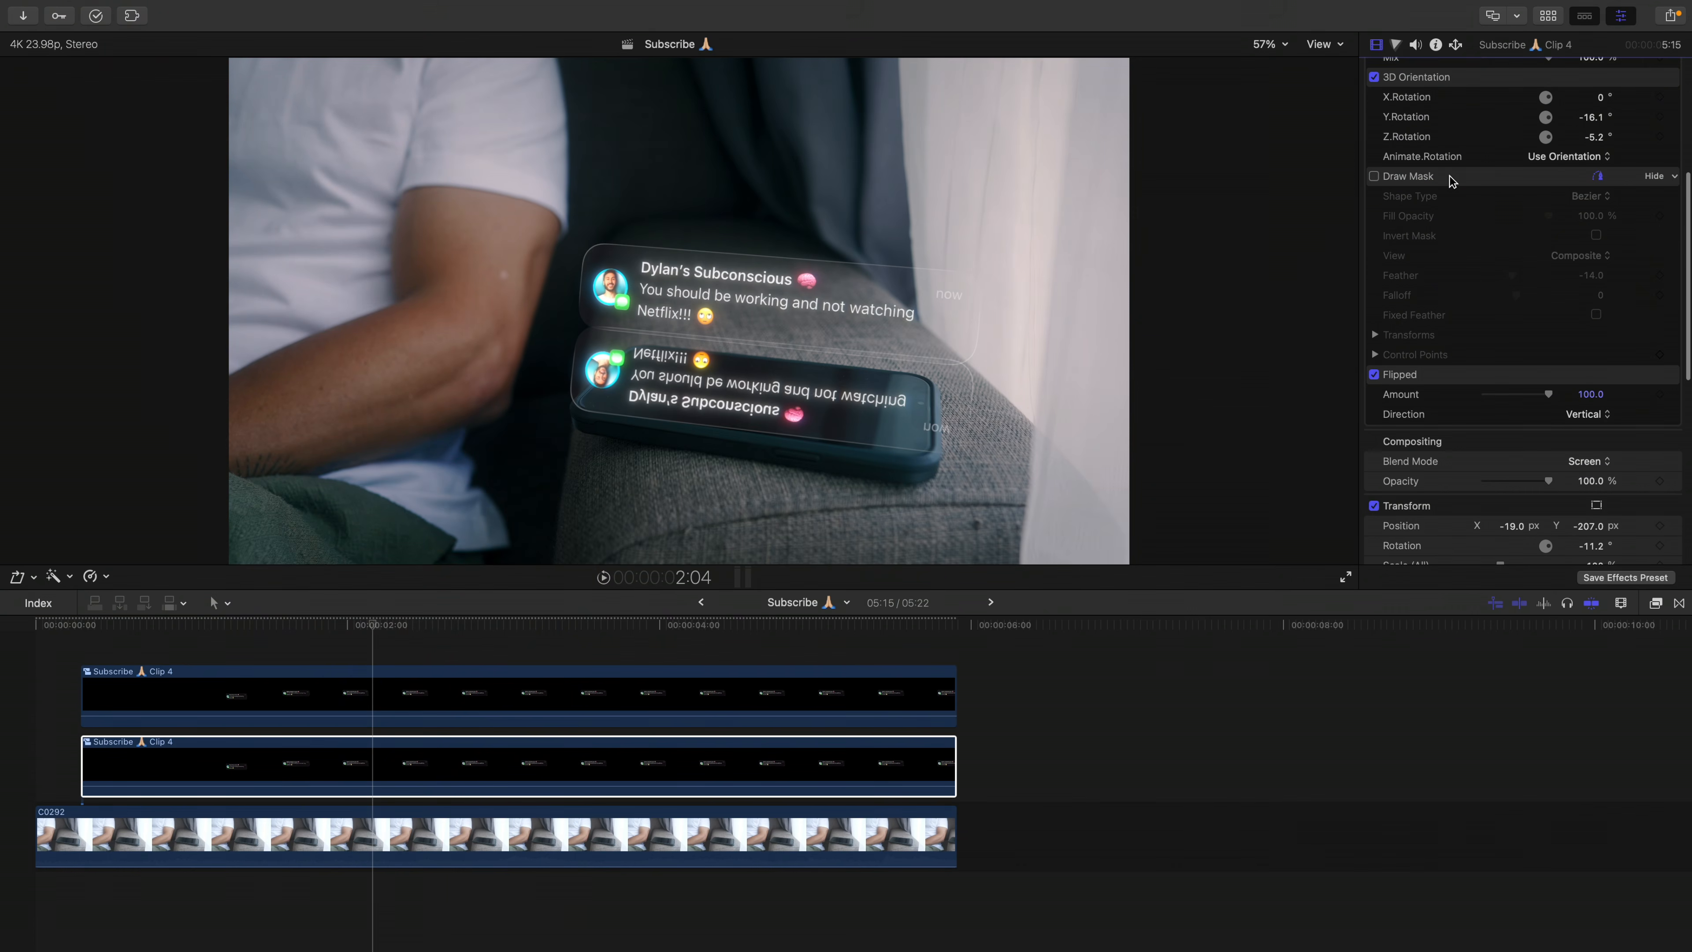
Step: Delete the disabled Draw Mask from the lower notification clip and apply a new Draw Mask effect to it
click(1425, 175)
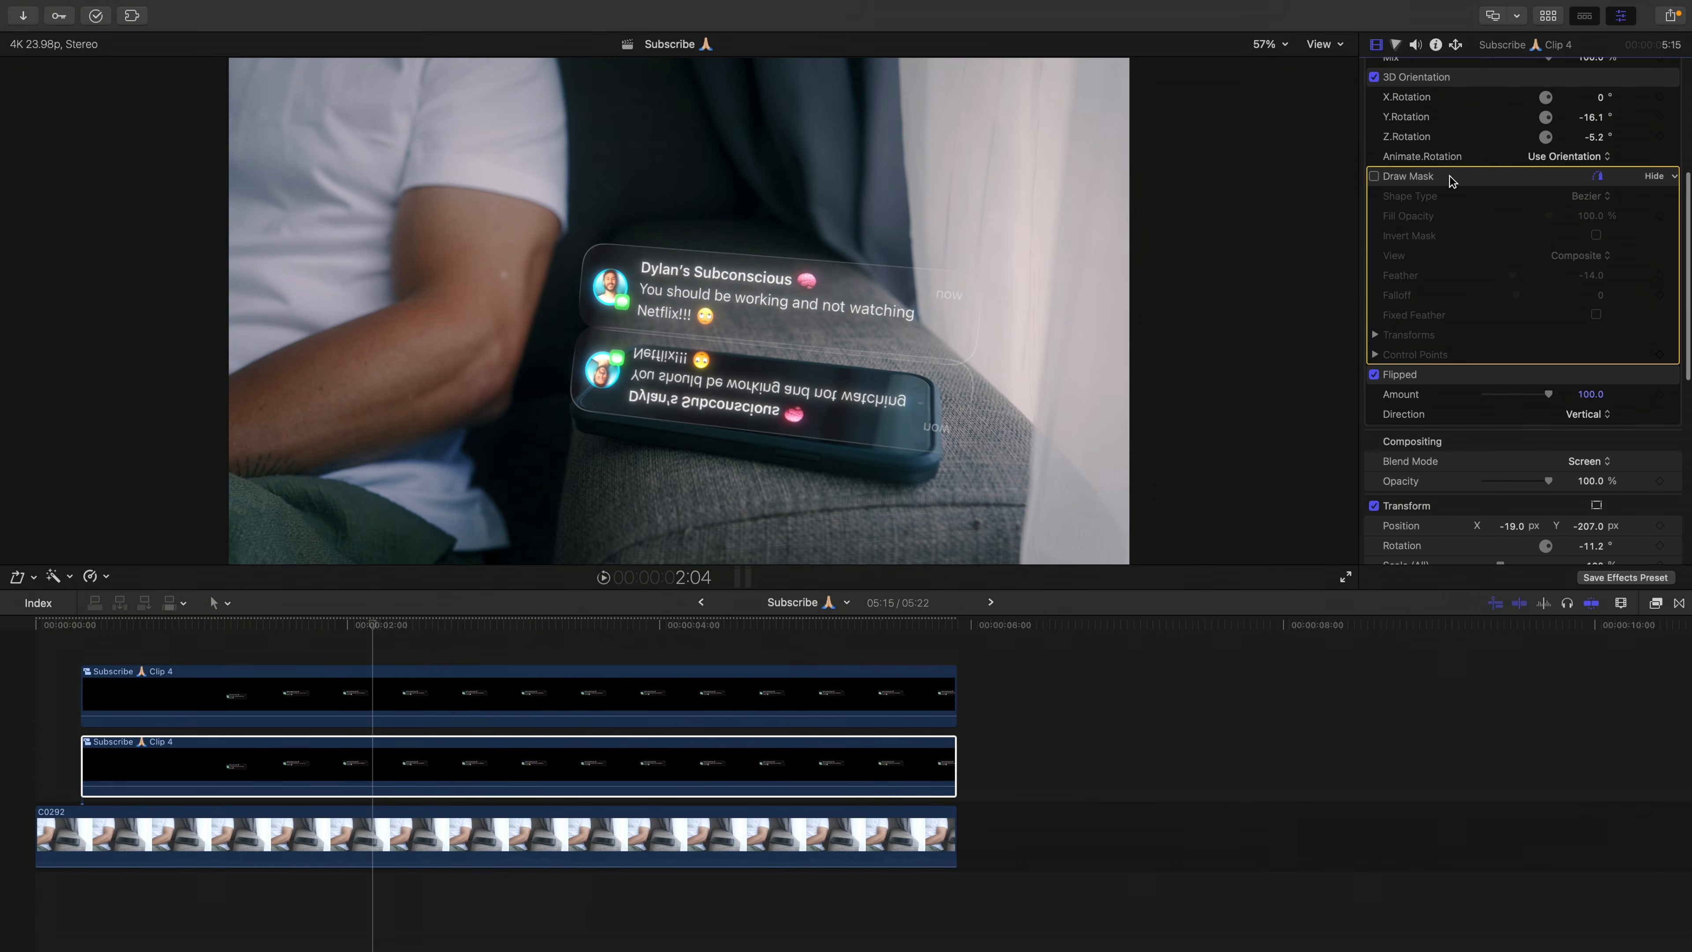
key(Delete)
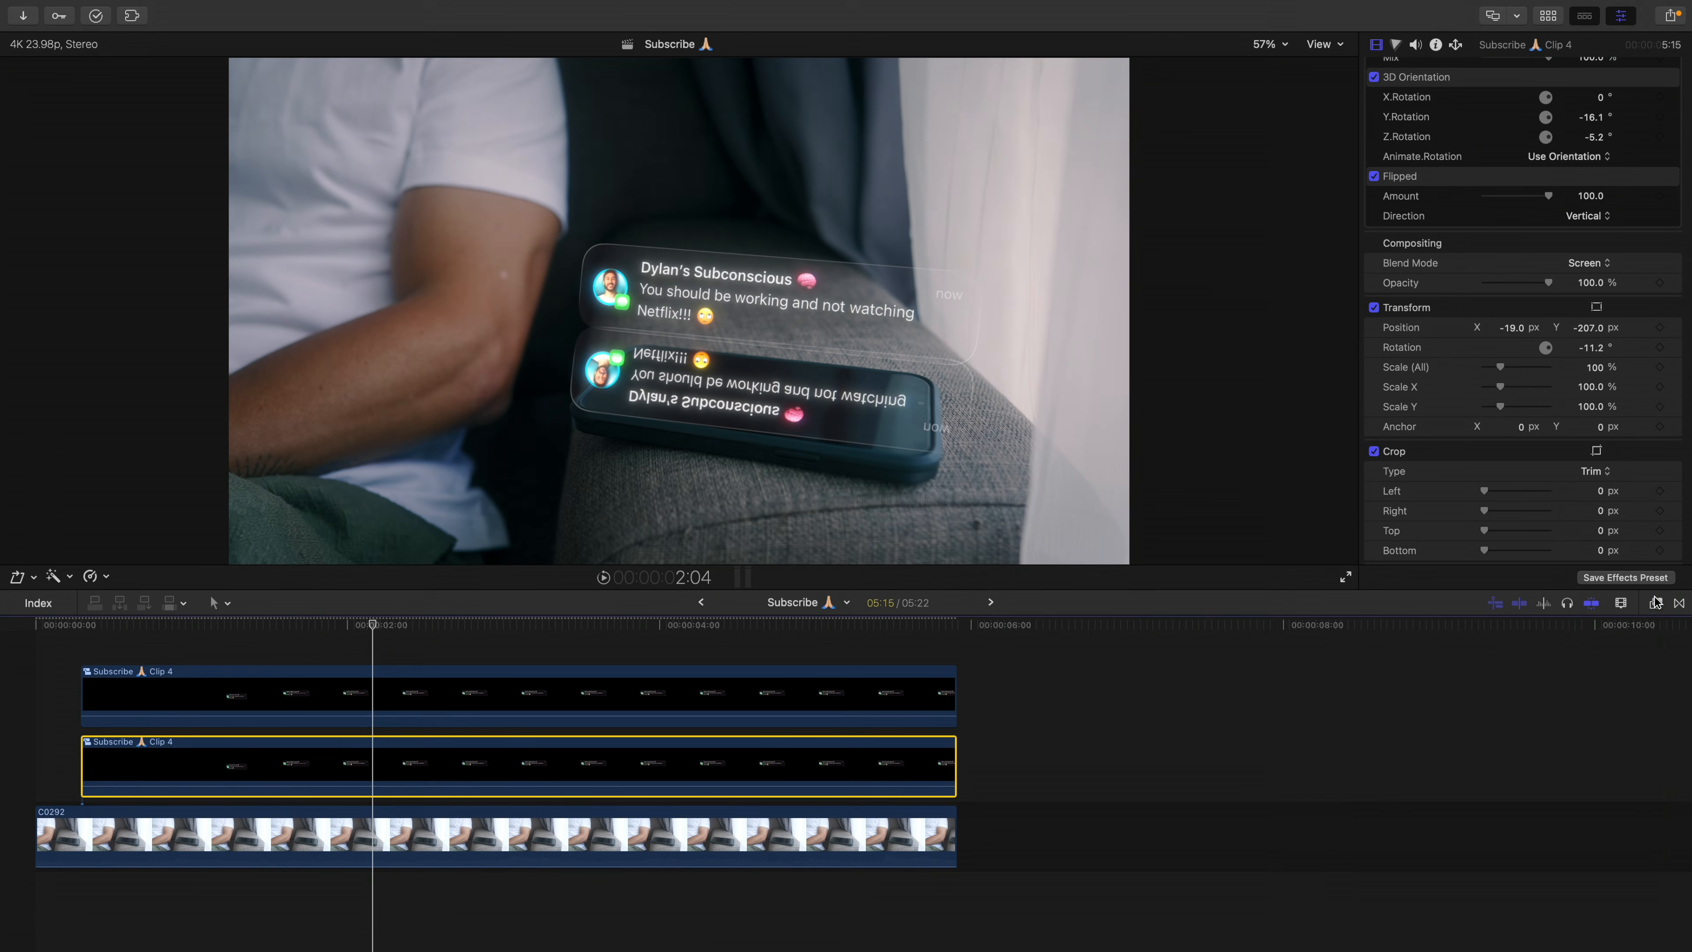
click(1655, 603)
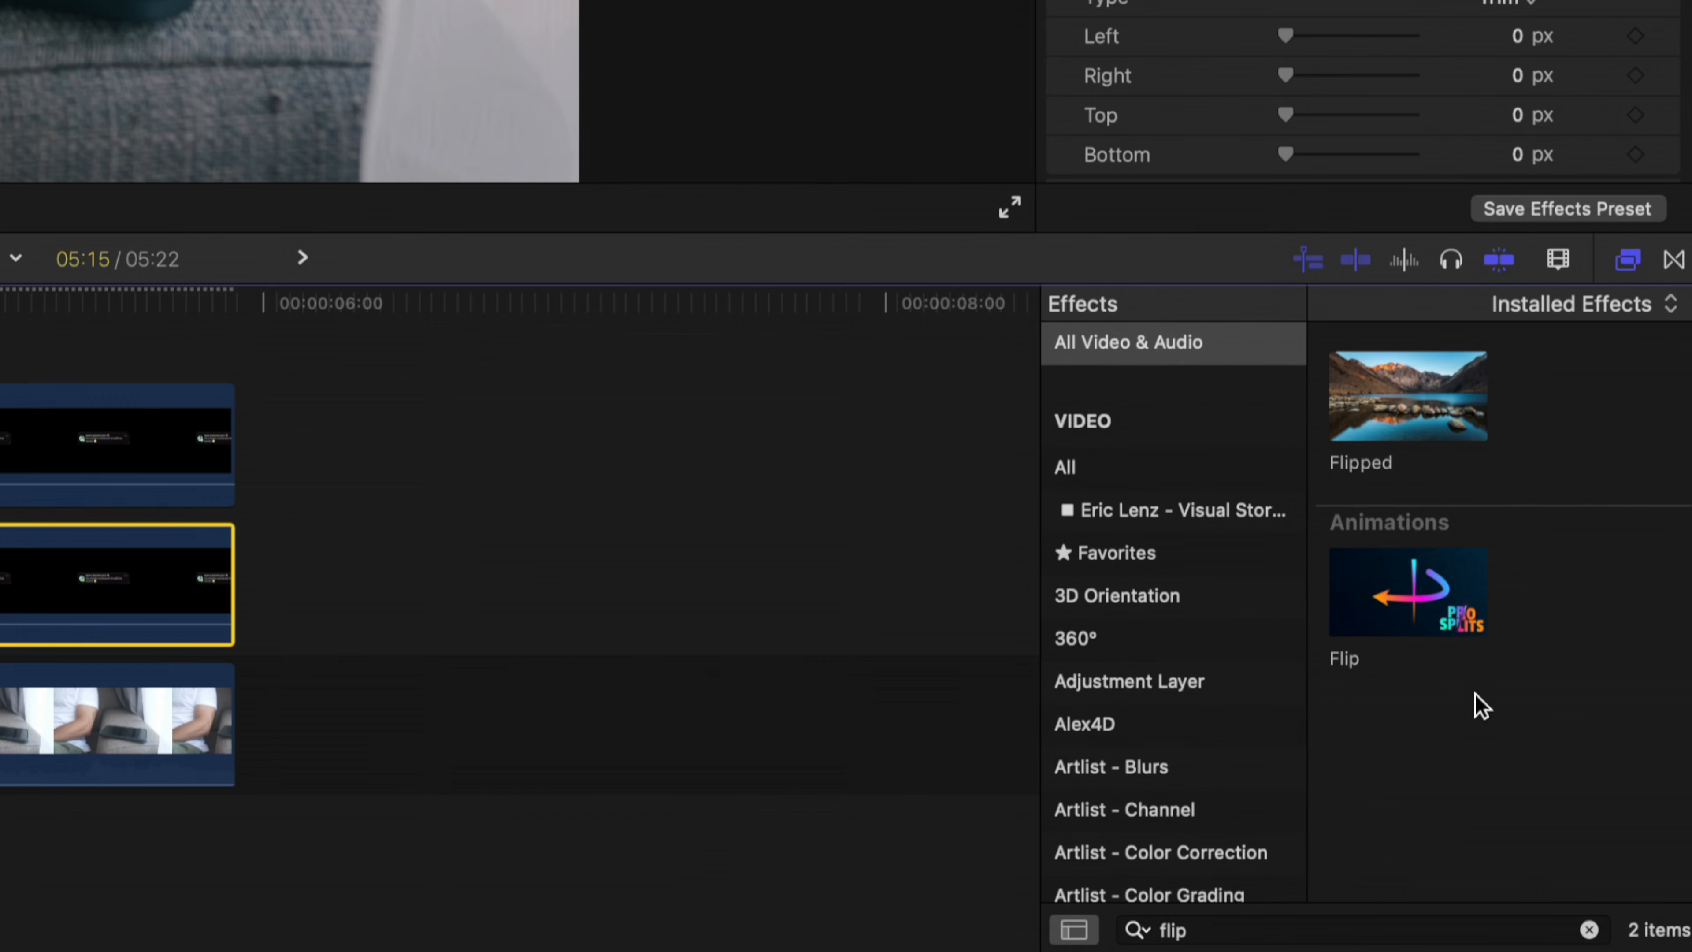
click(1589, 929)
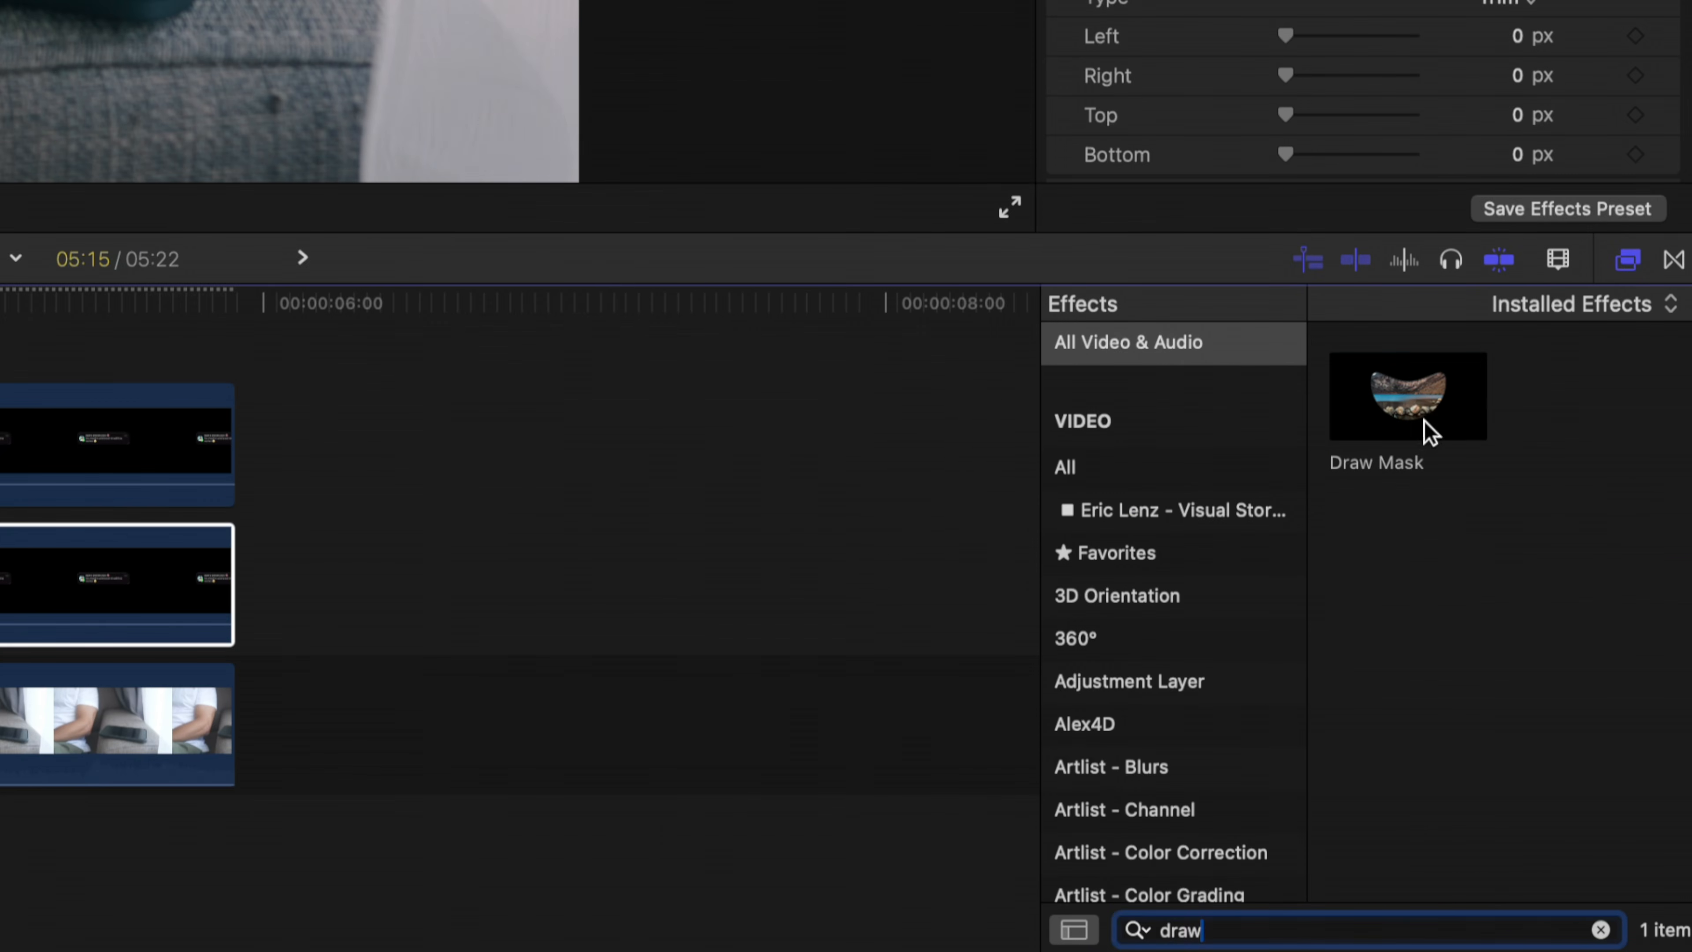
click(1414, 416)
click(1627, 258)
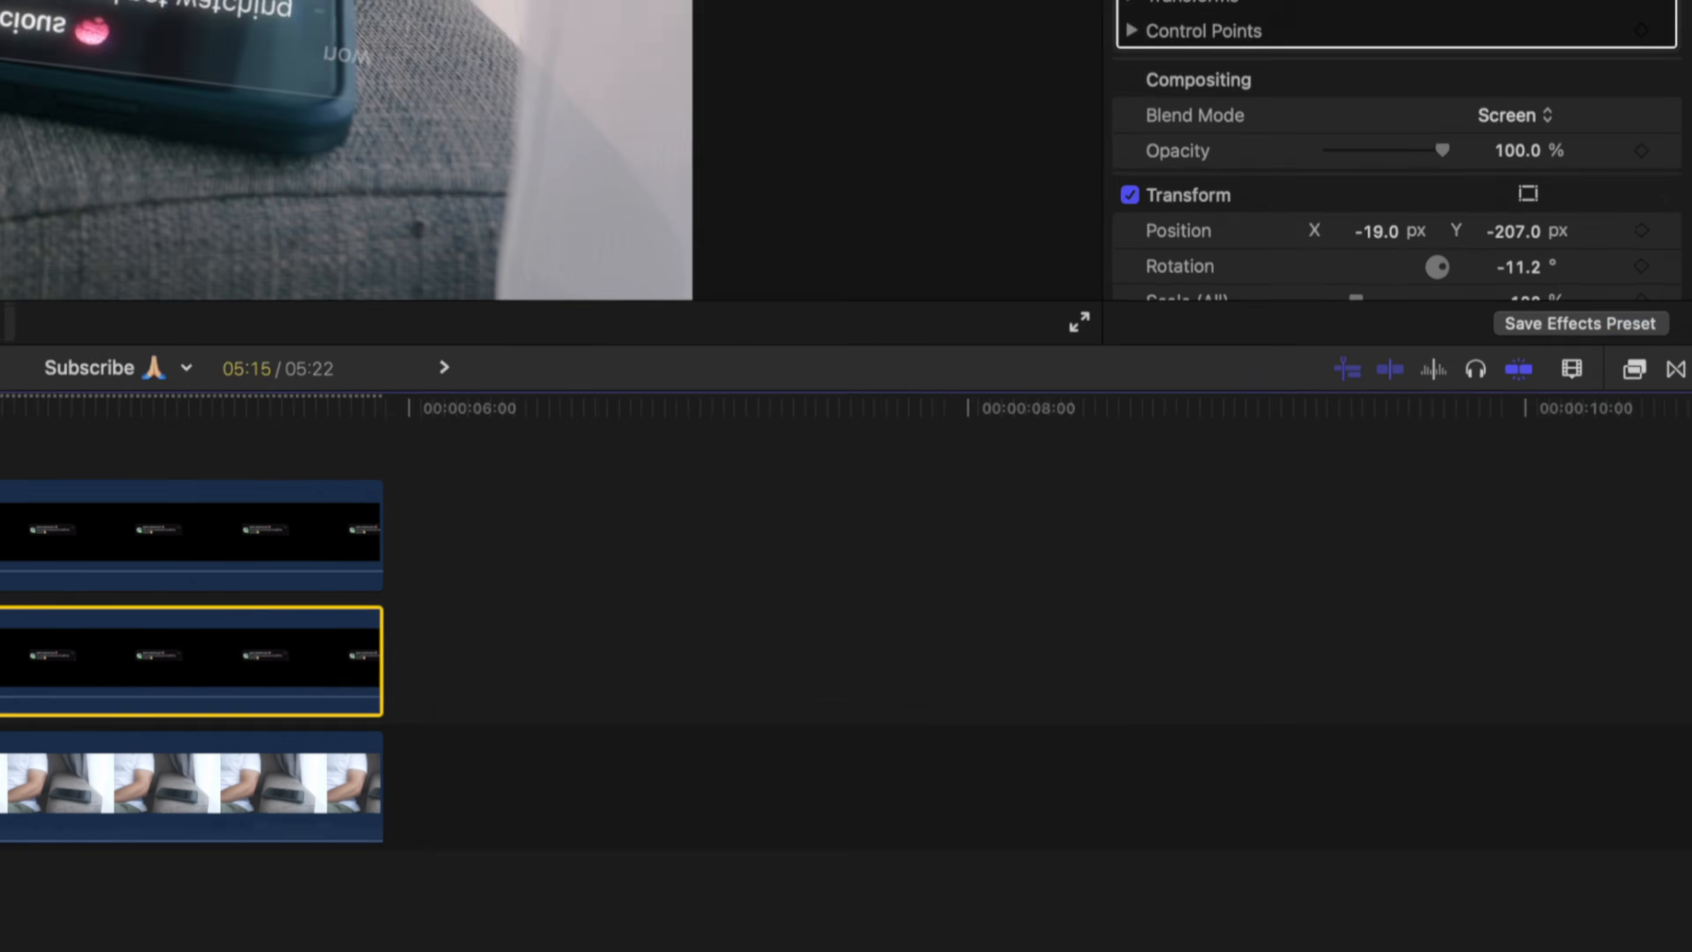
Step: Start the mask at the phone screen's near left corner and trace up to its far left corner, viewing at 150%
click(393, 483)
click(1199, 48)
click(1219, 181)
drag(1271, 361, 1275, 365)
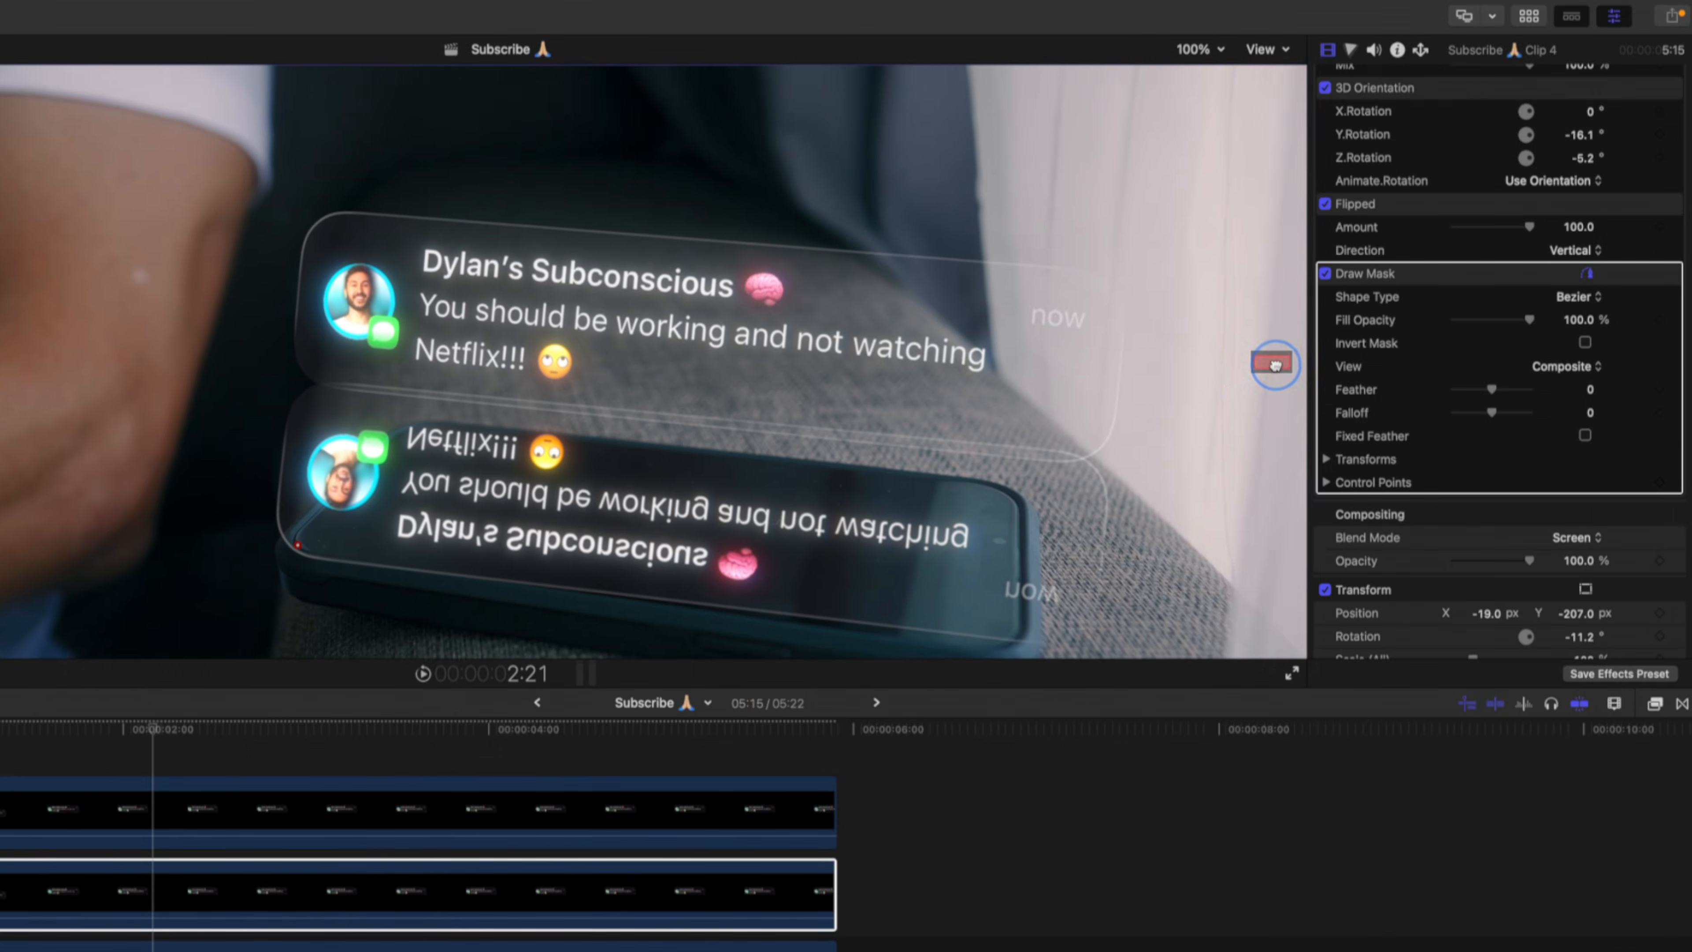
click(1199, 49)
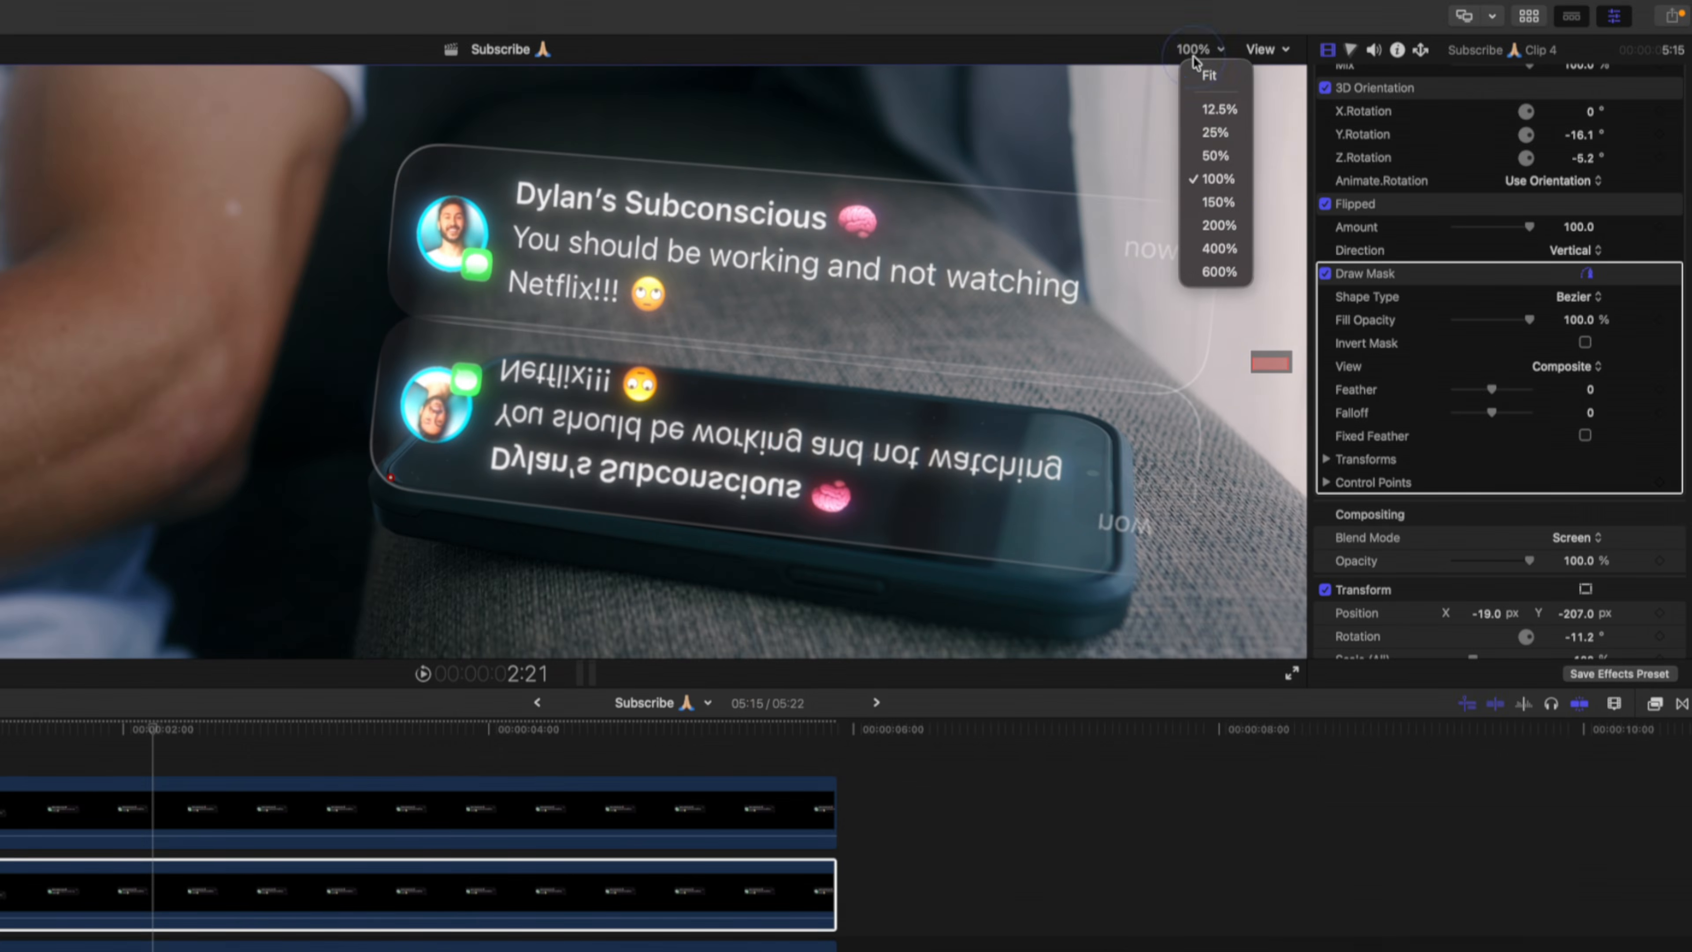
click(1219, 204)
click(335, 510)
click(487, 365)
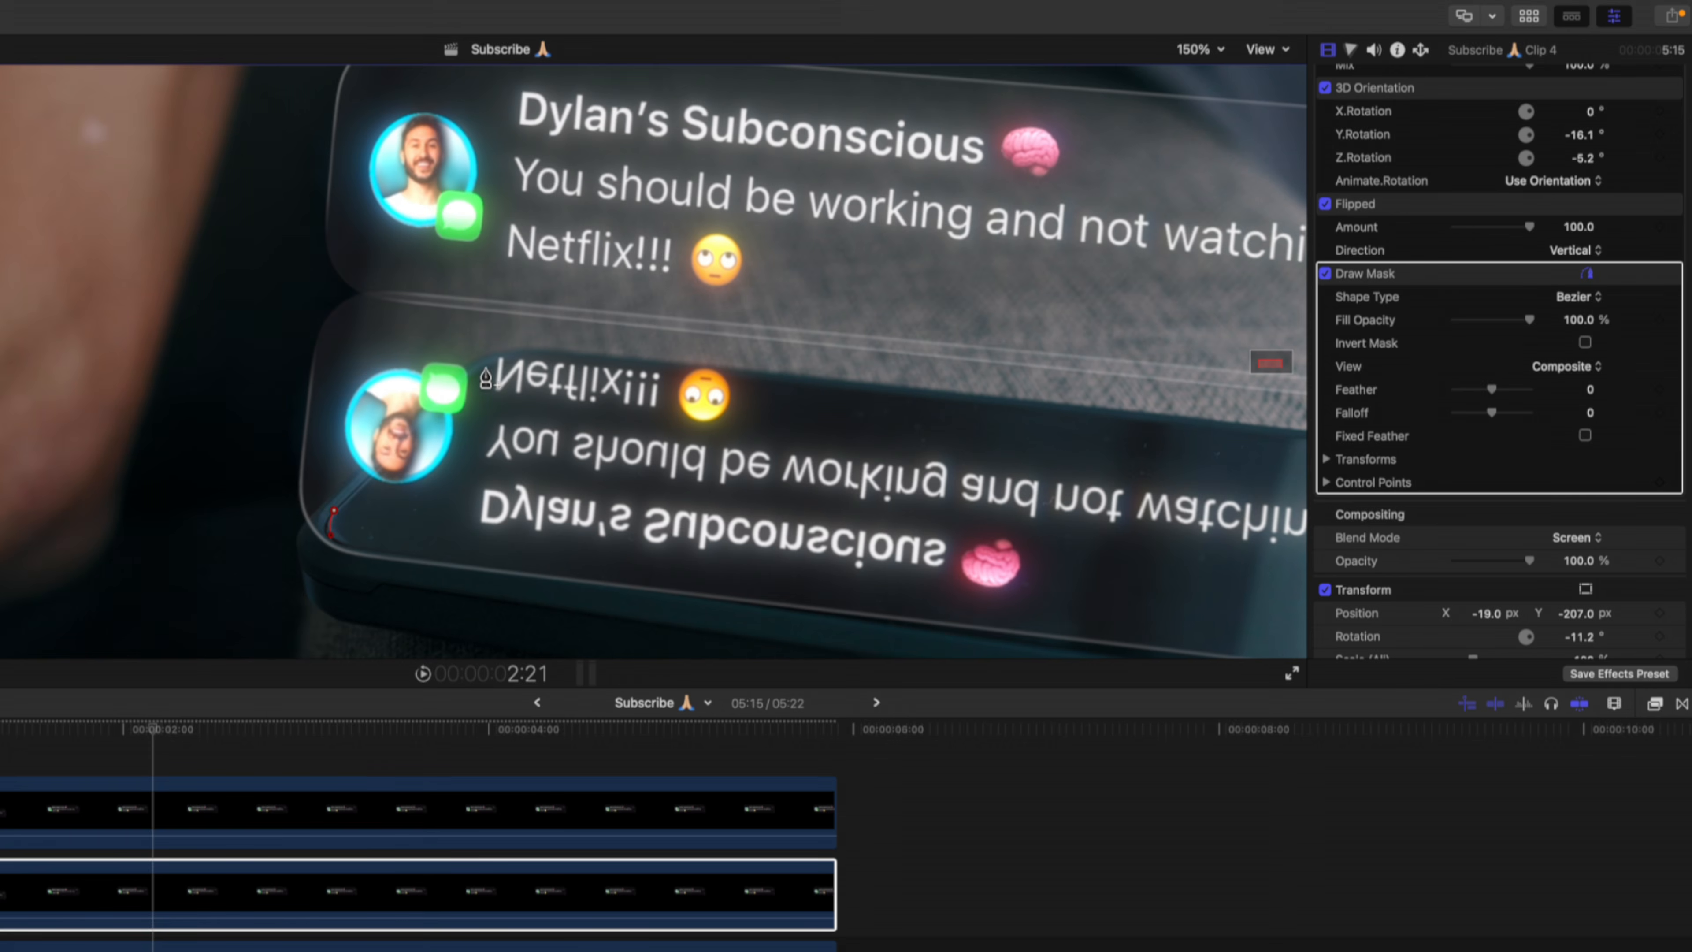
click(502, 359)
click(538, 358)
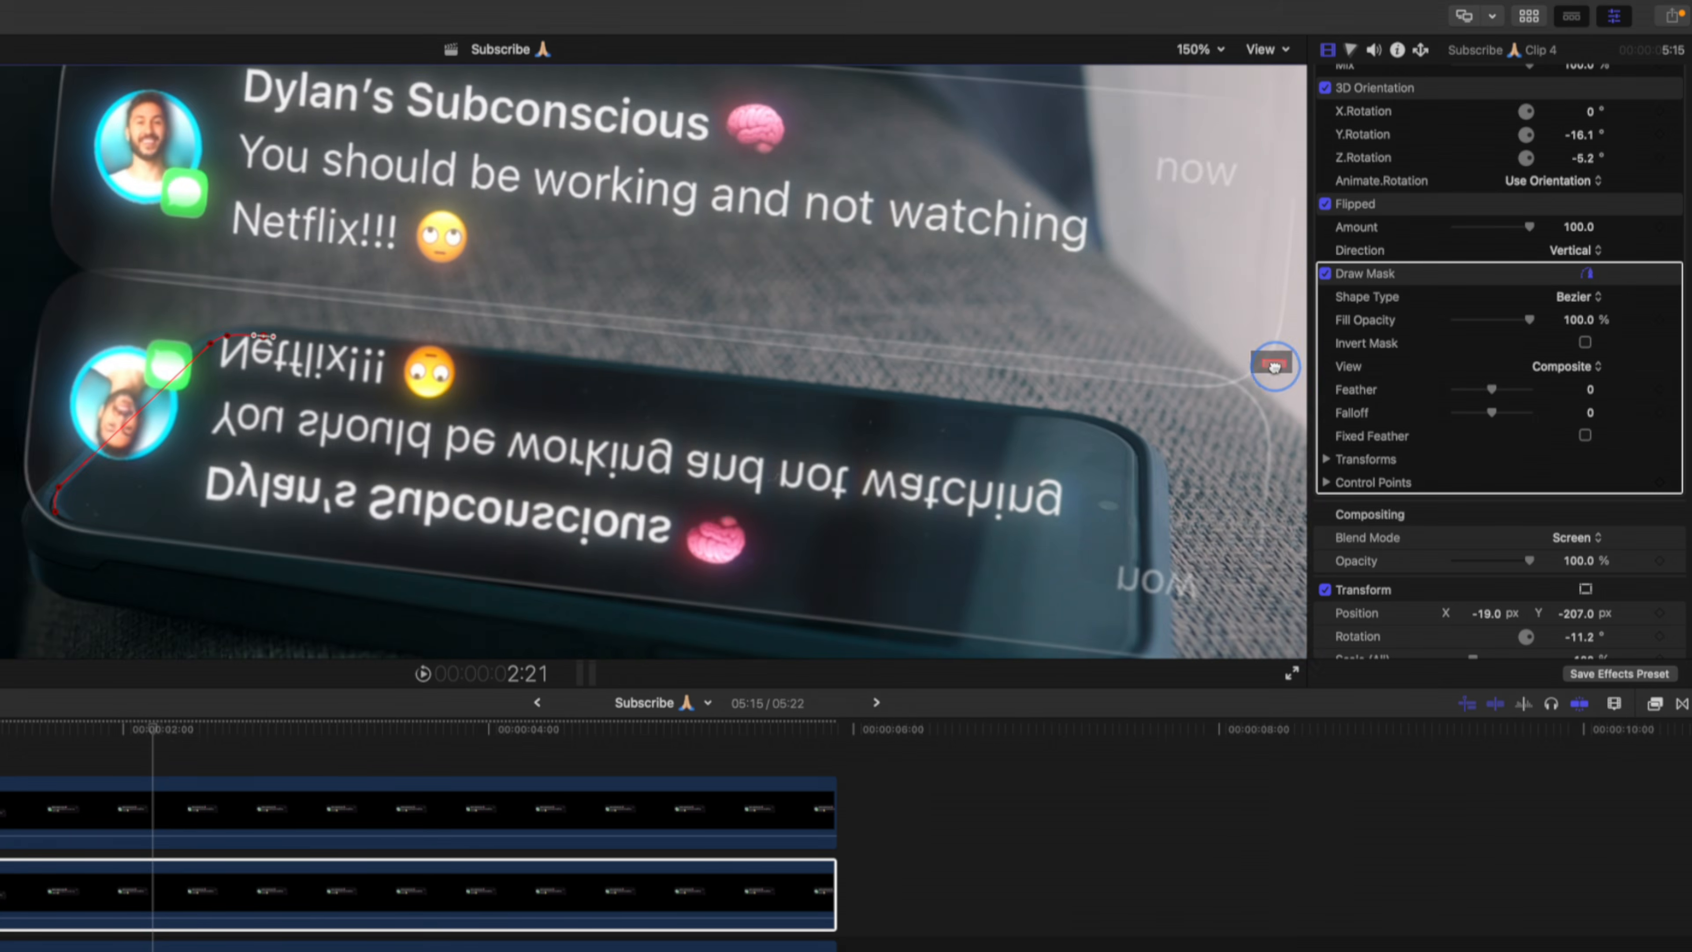
Step: Trace the mask along the phone screen's far edge and around its right corners, returning along the near edge to close at the first point
drag(1270, 361, 1274, 362)
click(1031, 418)
click(1050, 422)
drag(1079, 432, 1104, 465)
click(1104, 638)
drag(1266, 363, 1265, 365)
drag(1085, 486, 1002, 492)
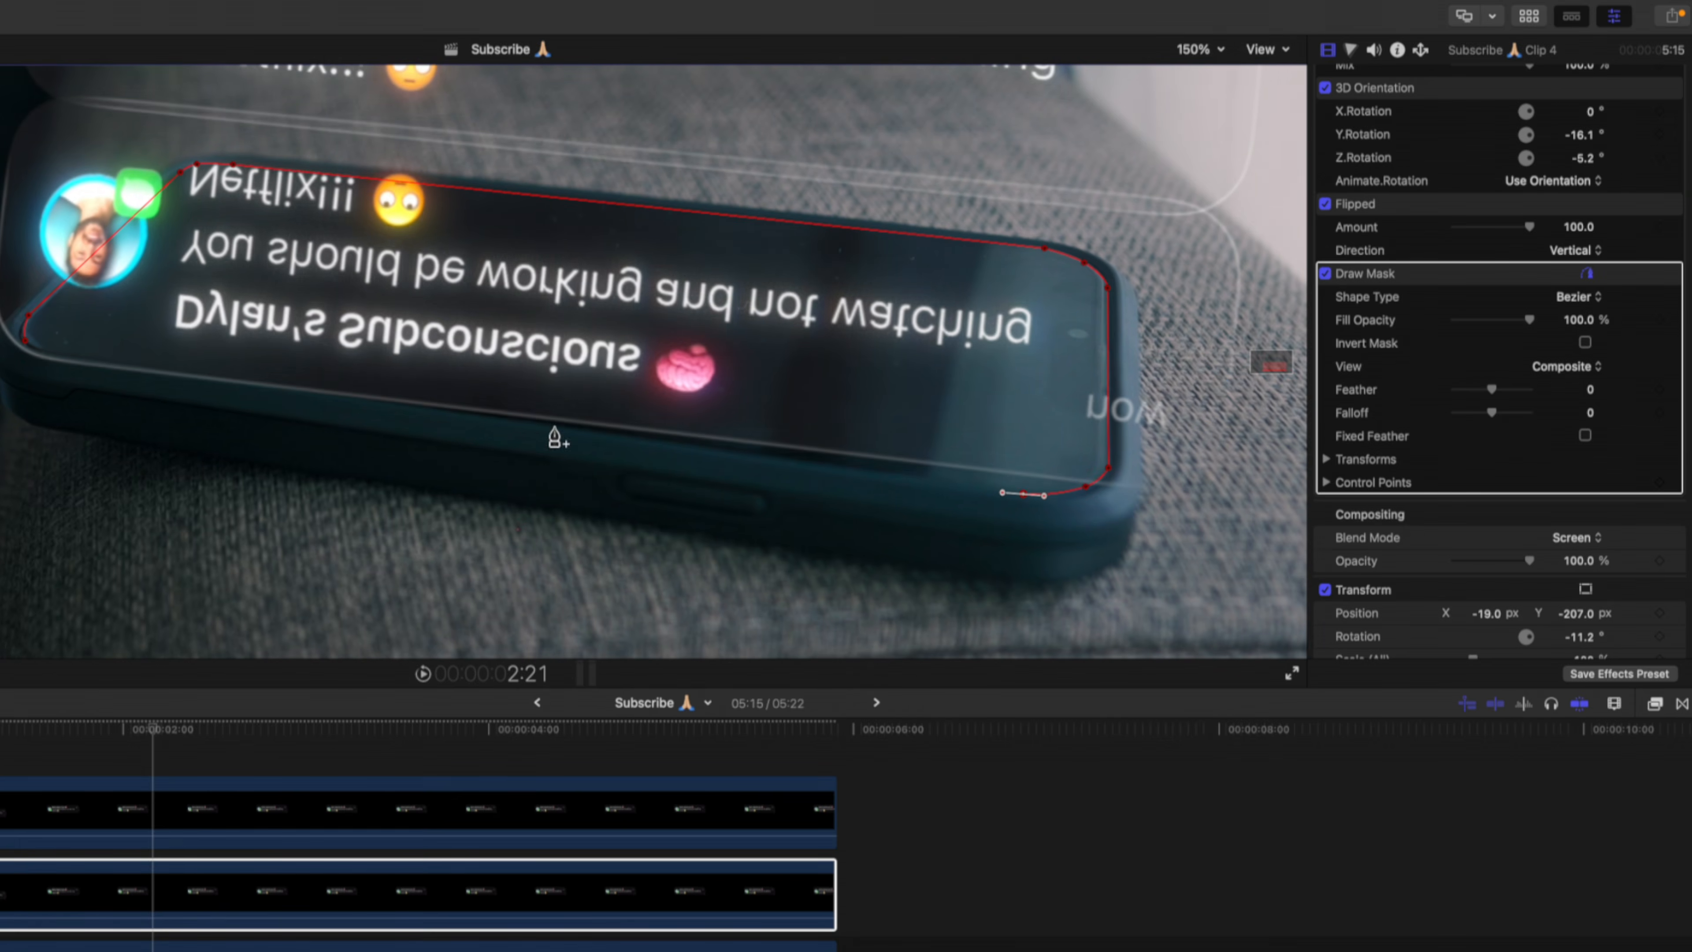
click(488, 418)
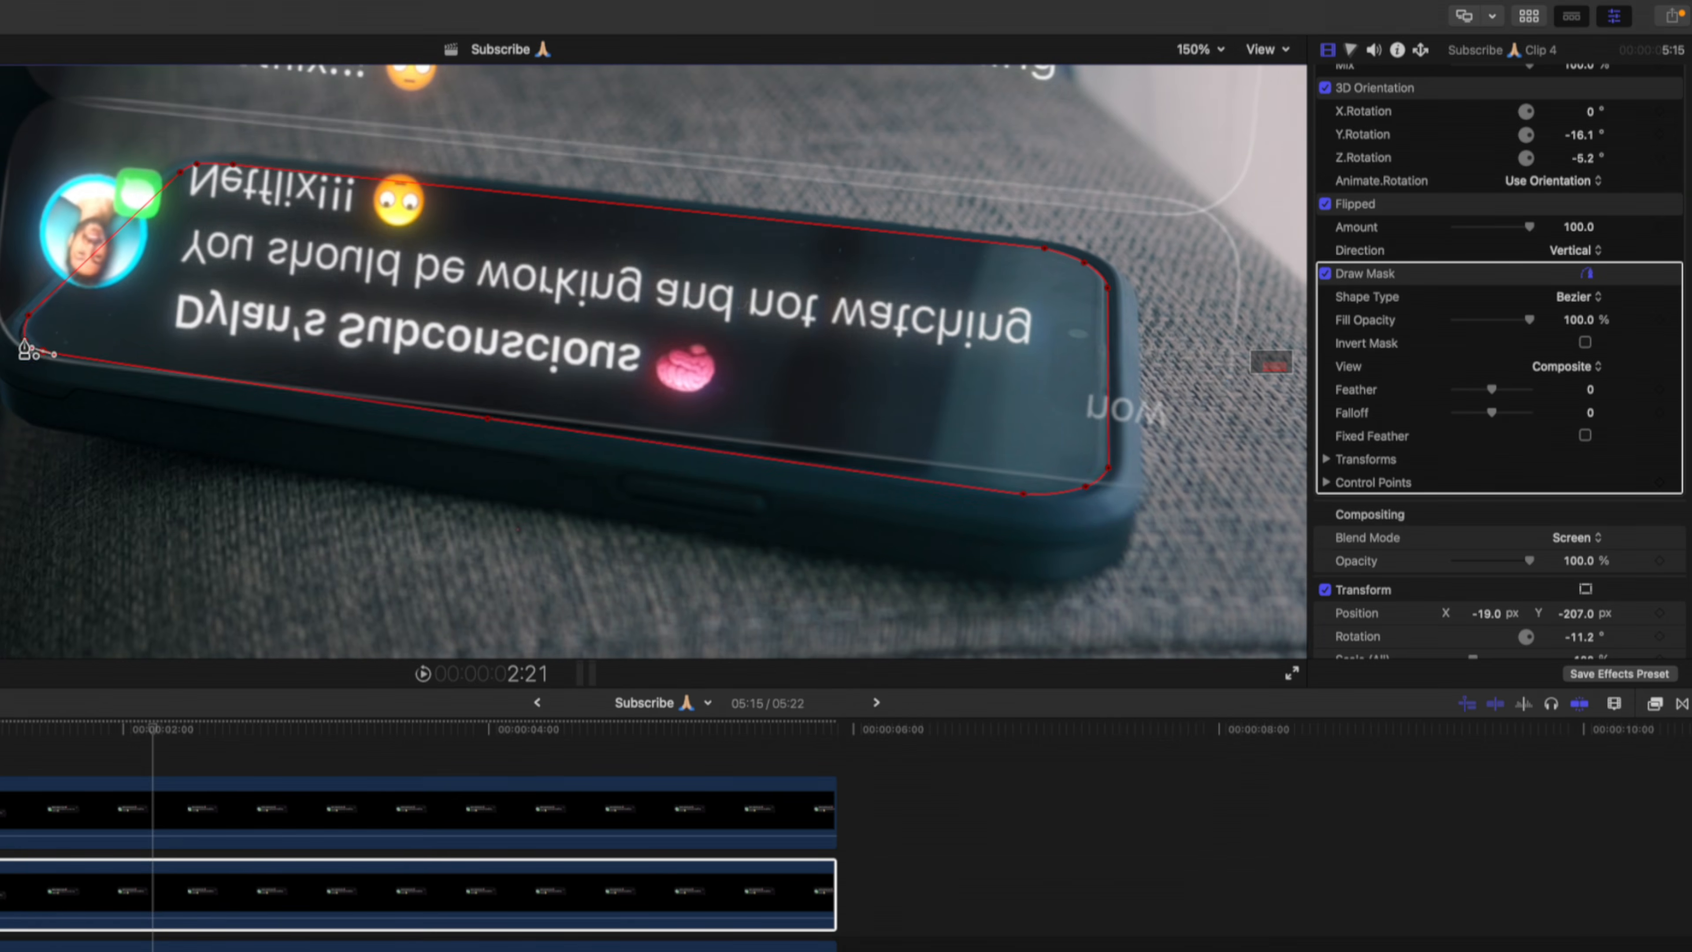
click(25, 341)
Step: Set the new Draw Mask's feather to -17.0 and fit the whole frame in the viewer
drag(1544, 384, 1531, 383)
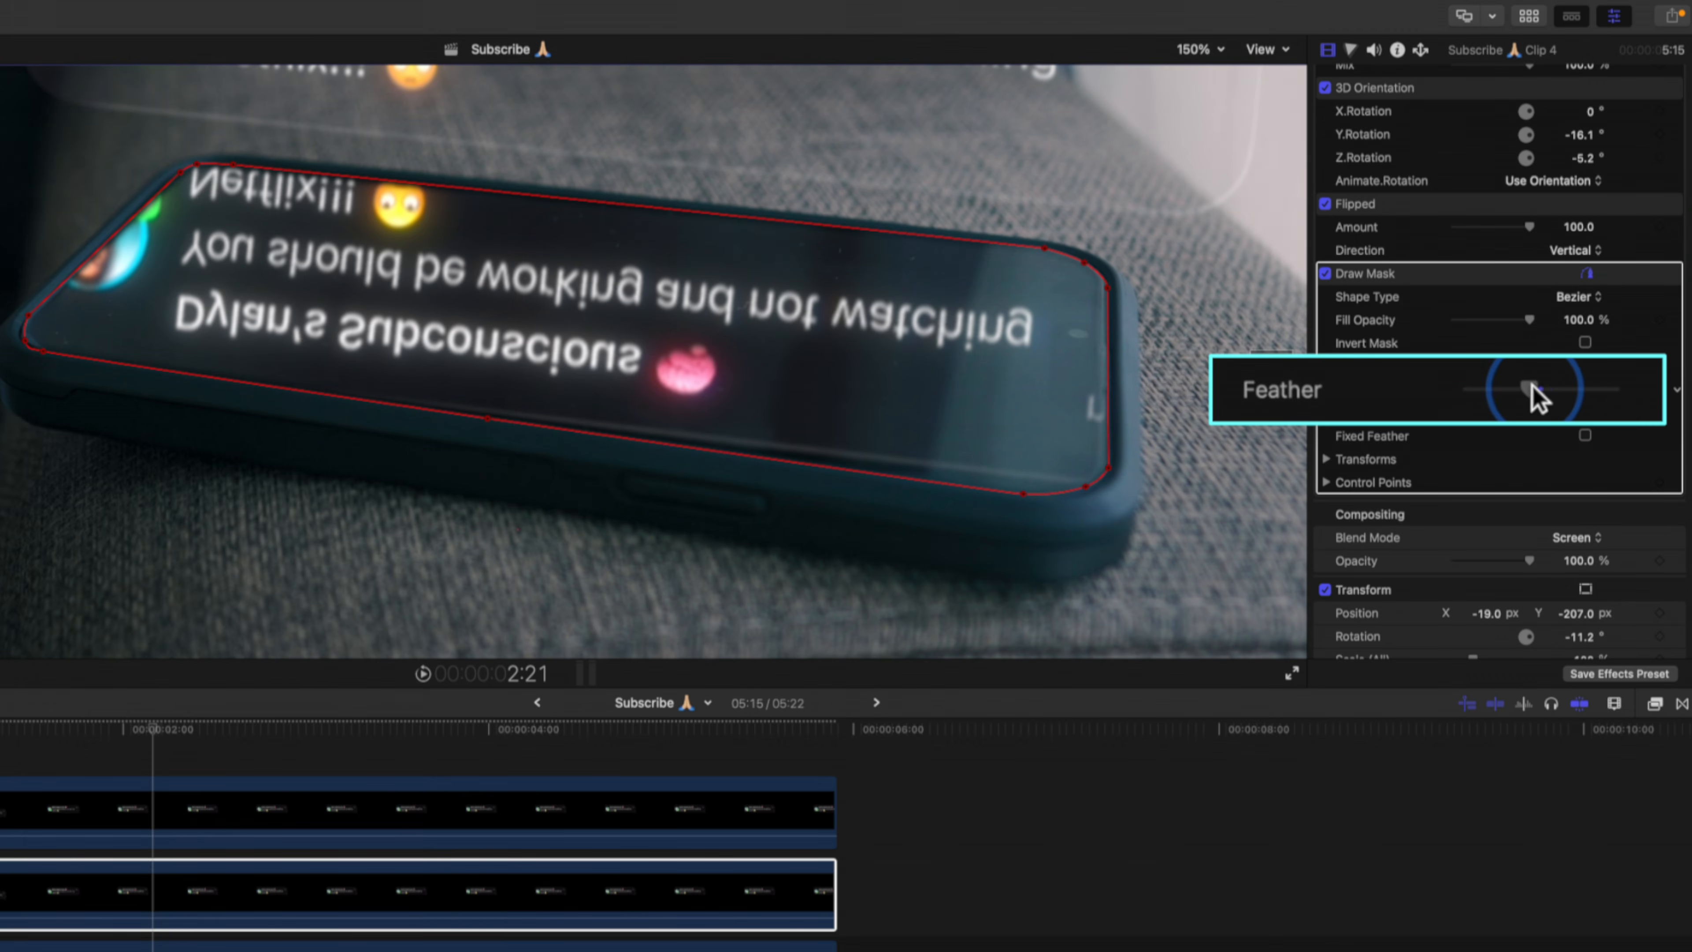
click(1199, 49)
click(1204, 74)
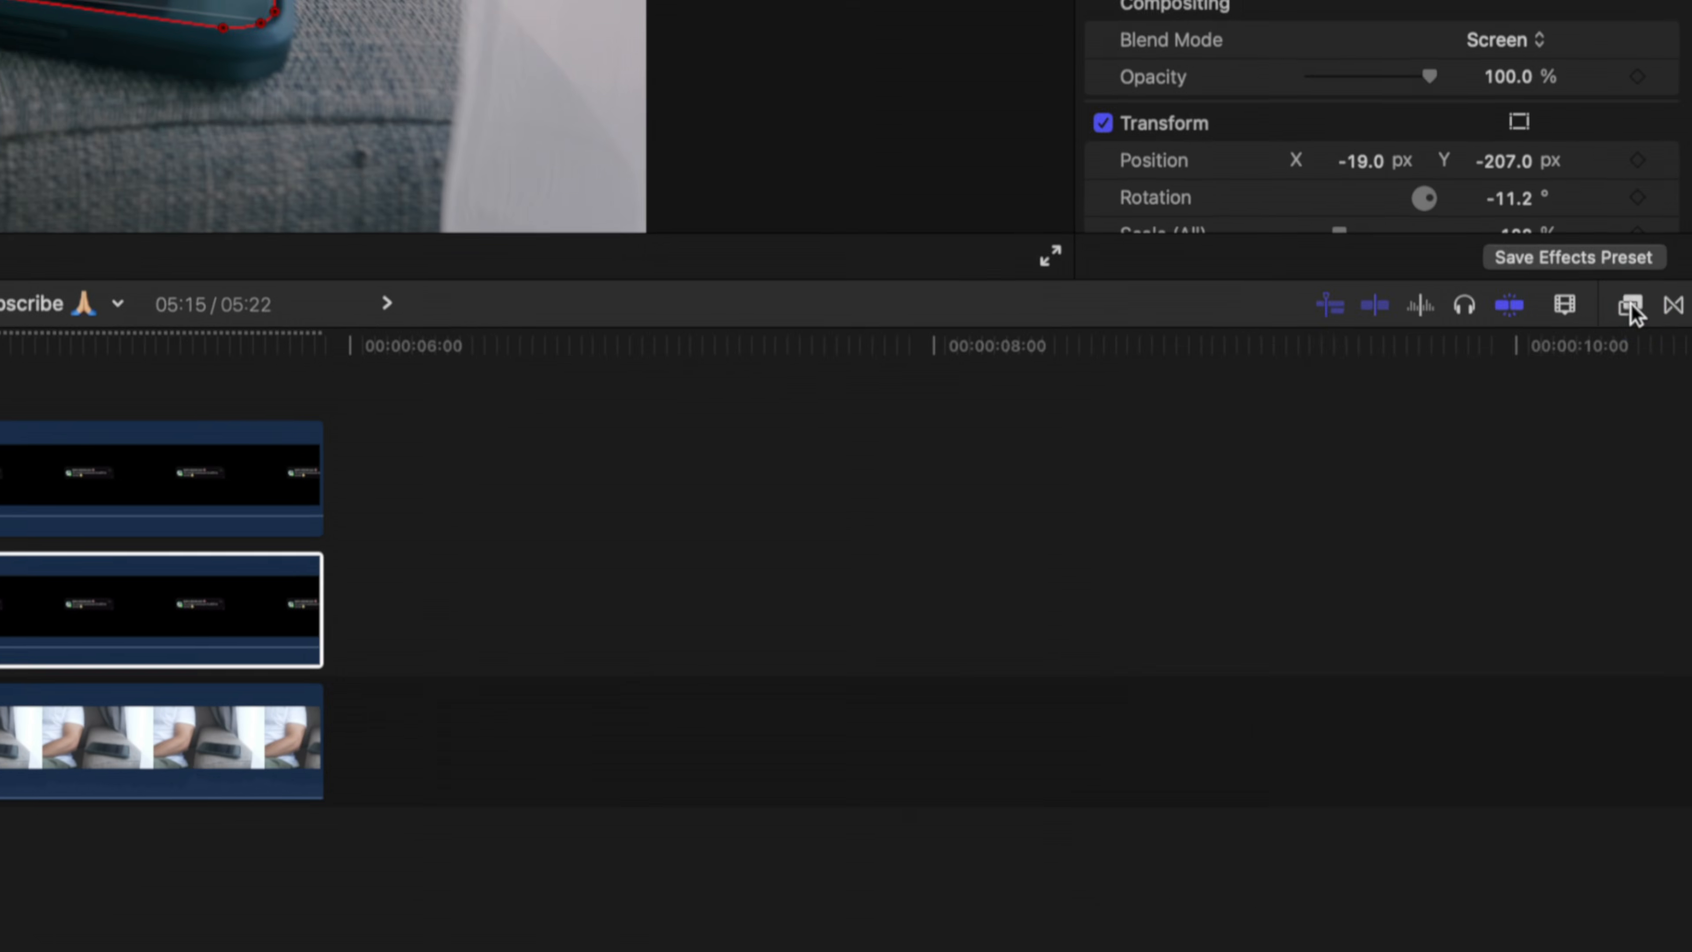
Step: Find and apply the Gaussian blur effect to the reflected notification clip and set its amount to 6.8
click(1651, 638)
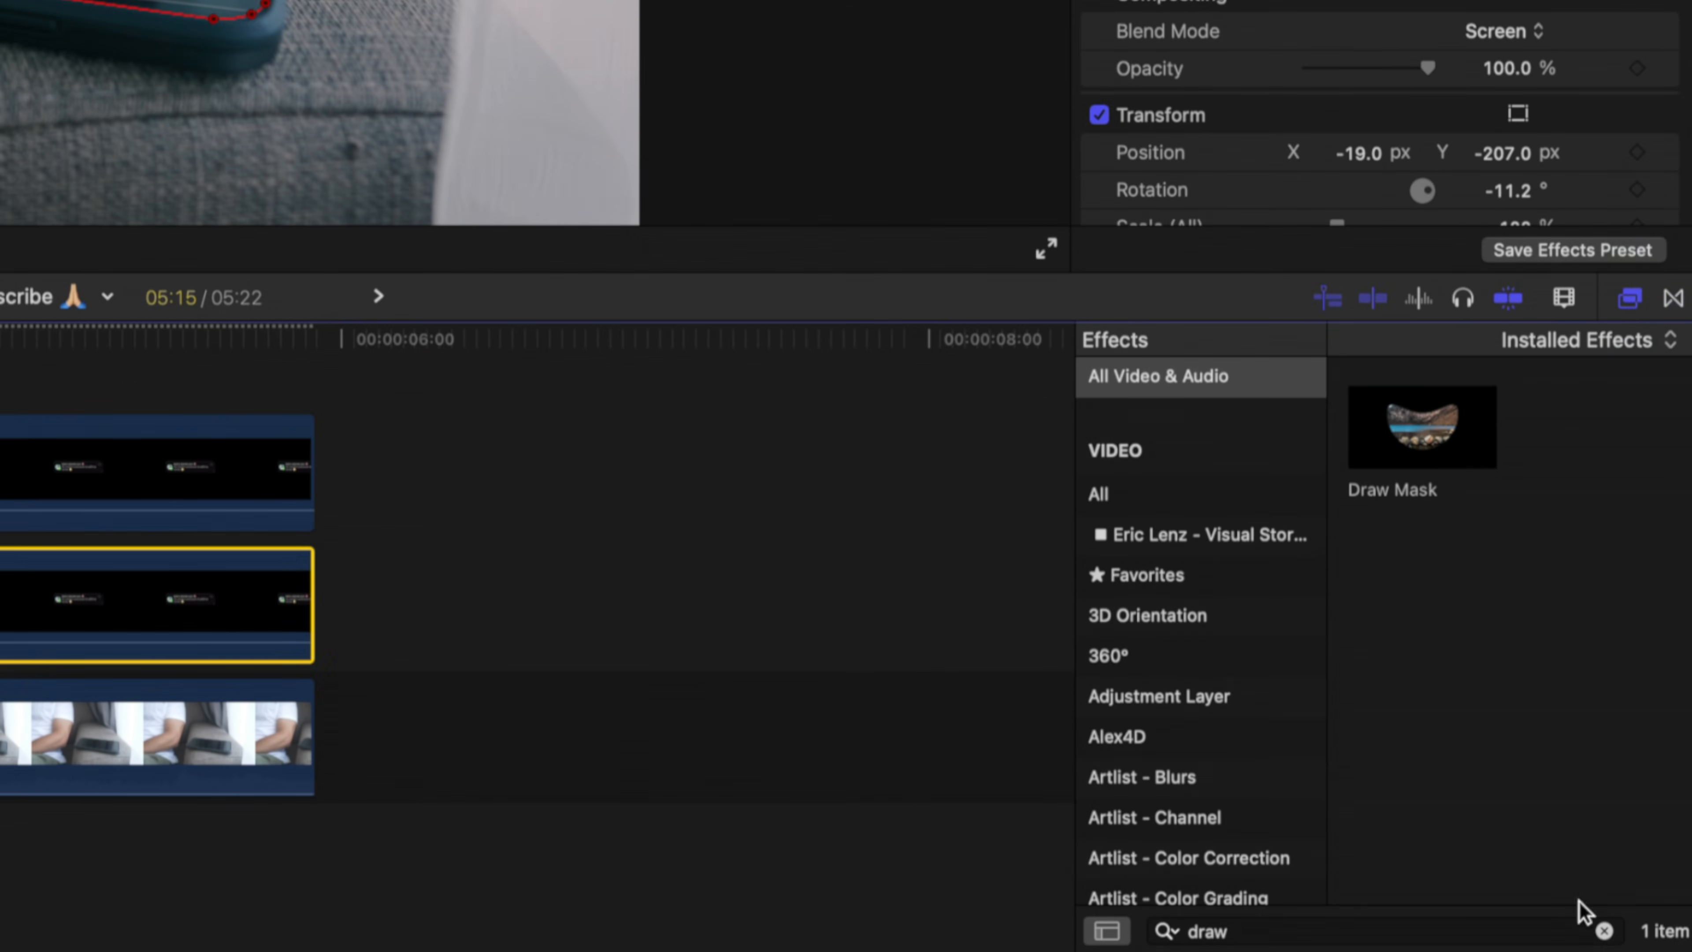
click(1604, 930)
text(gauss)
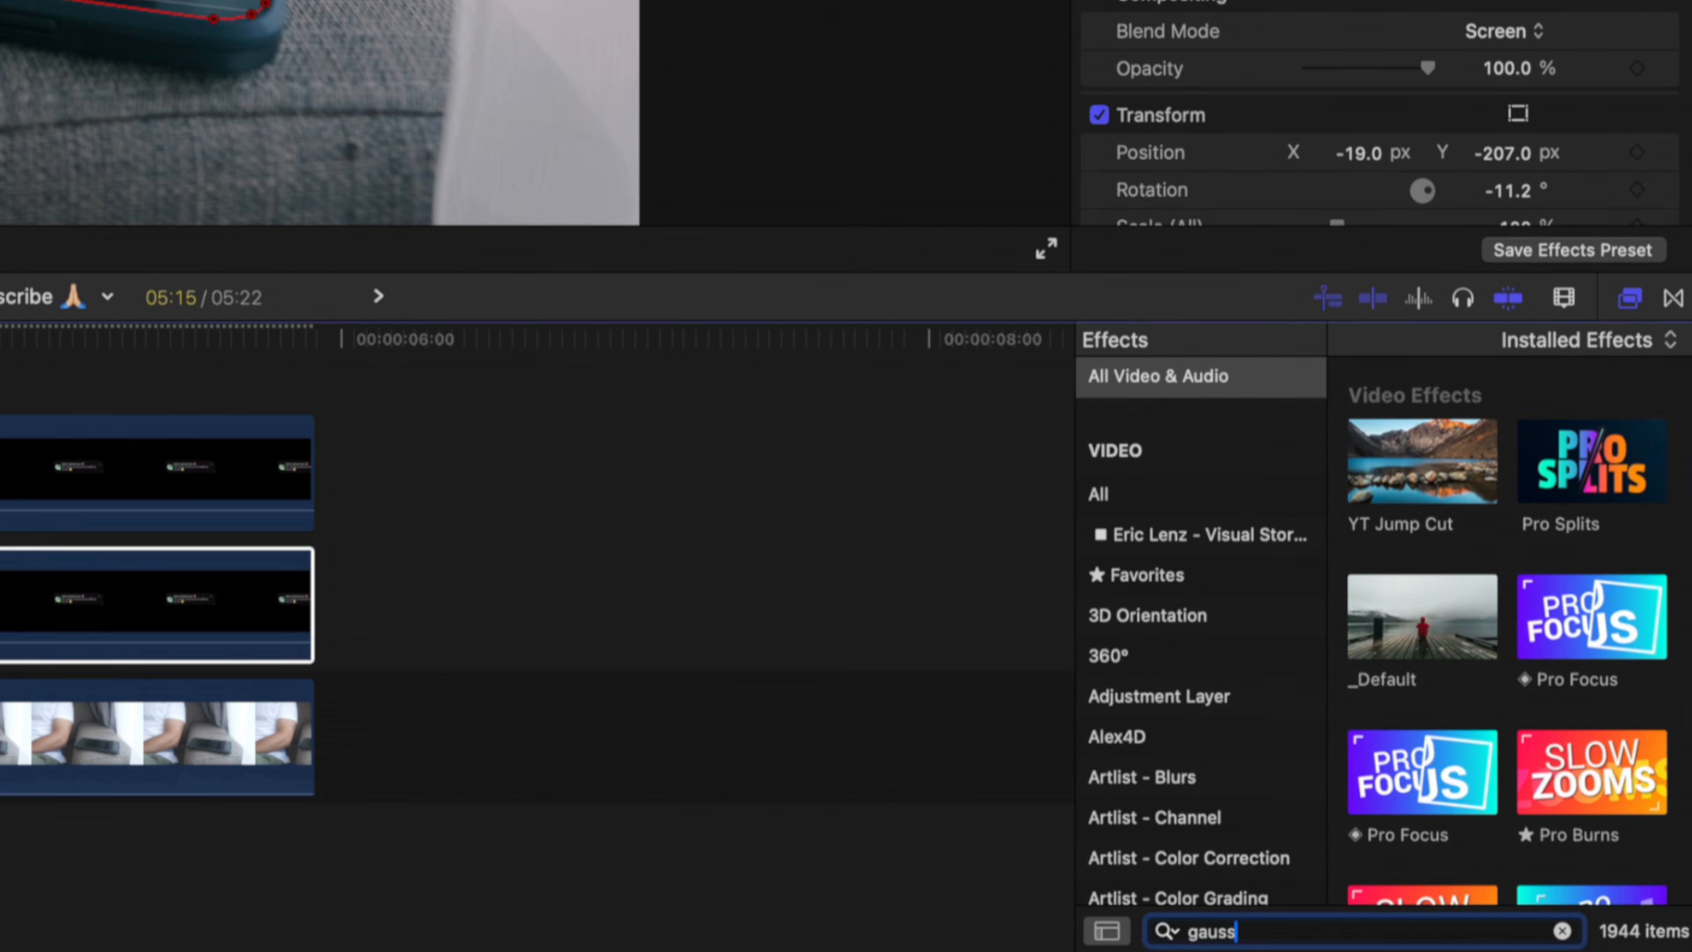
double_click(1446, 437)
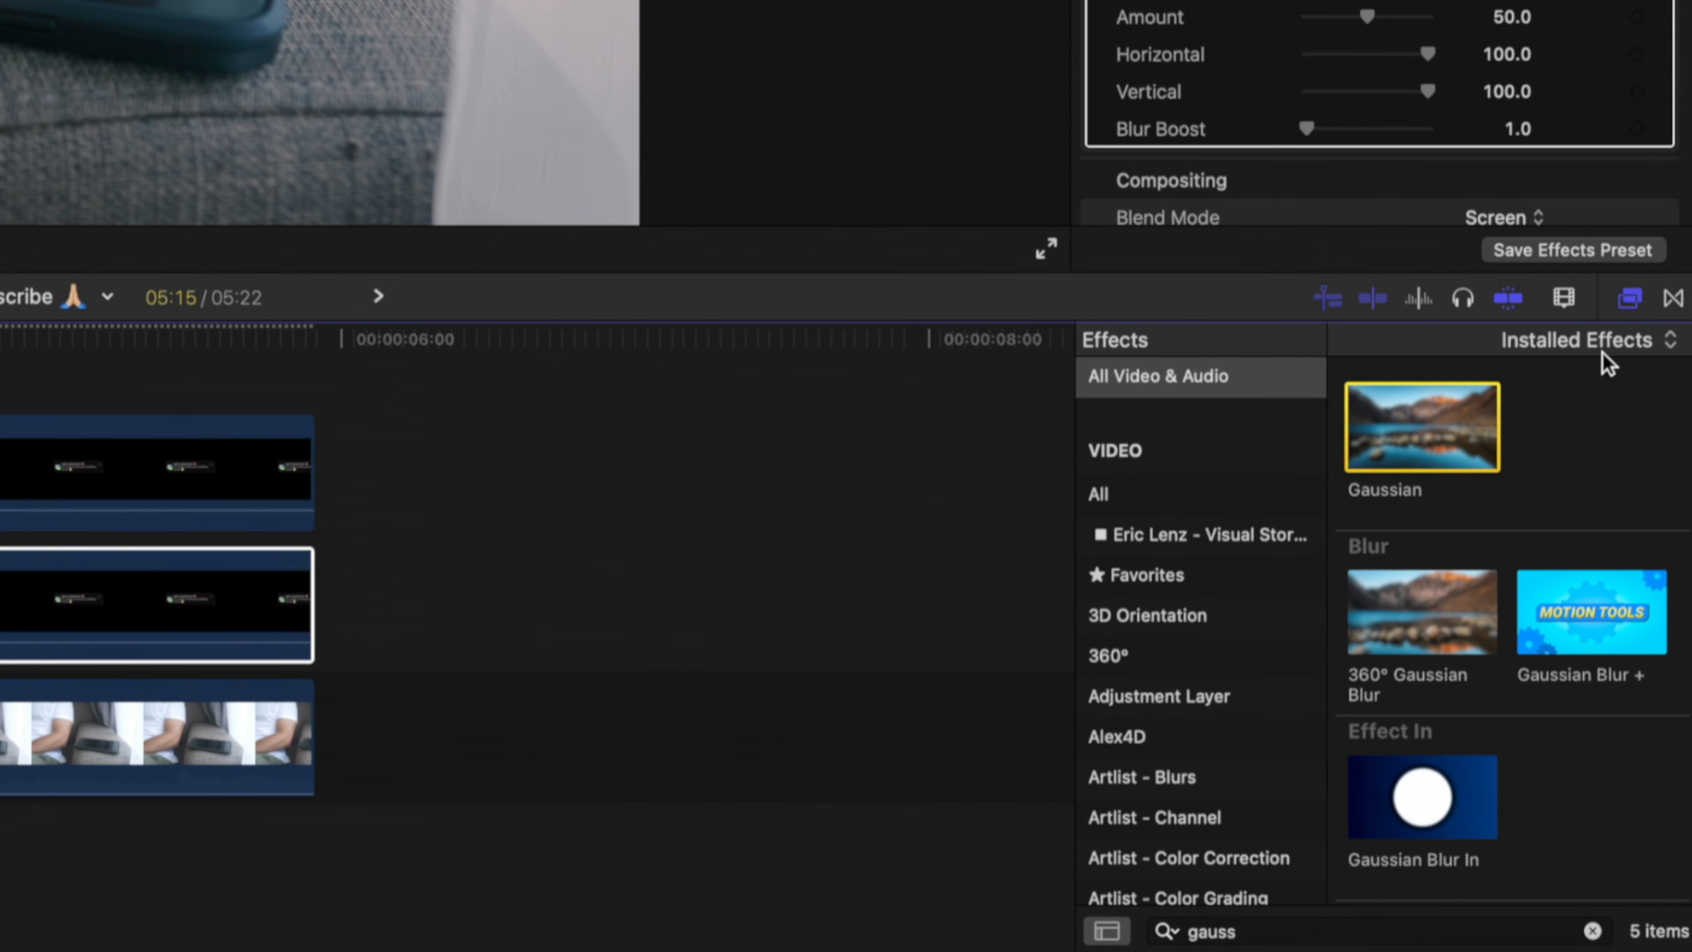
click(1630, 301)
drag(1366, 17, 1313, 20)
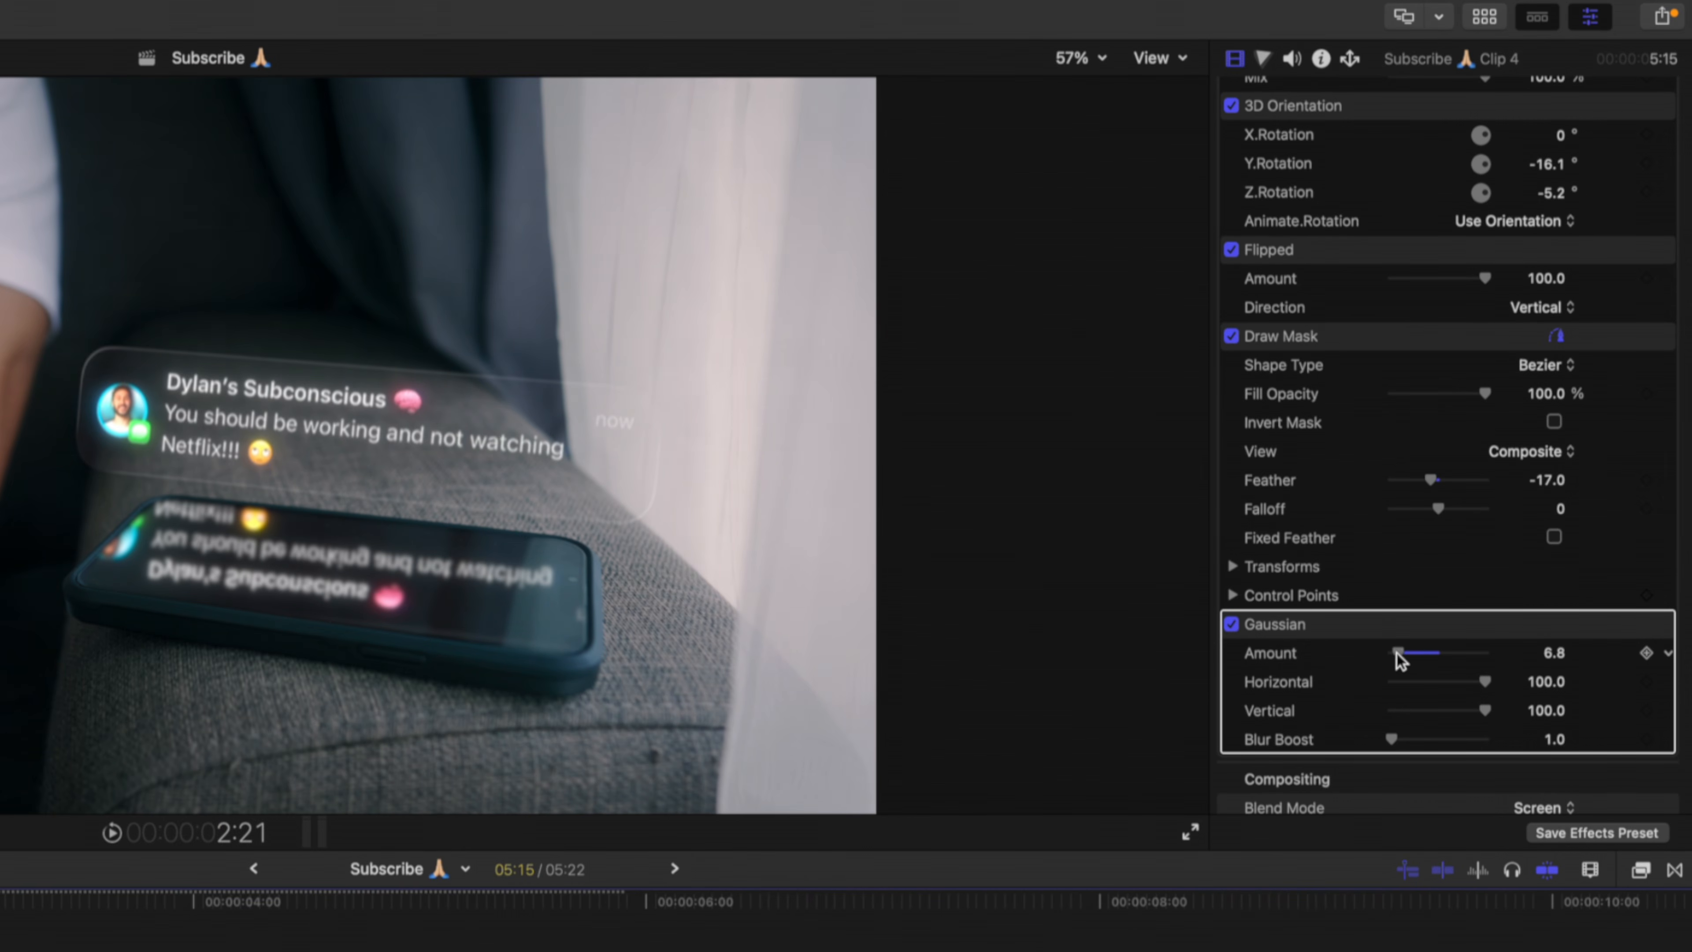
Step: Set the reflection's Draw Mask feather to -30.0 and reduce the clip's opacity to below 56%, checking it in playback
click(1429, 476)
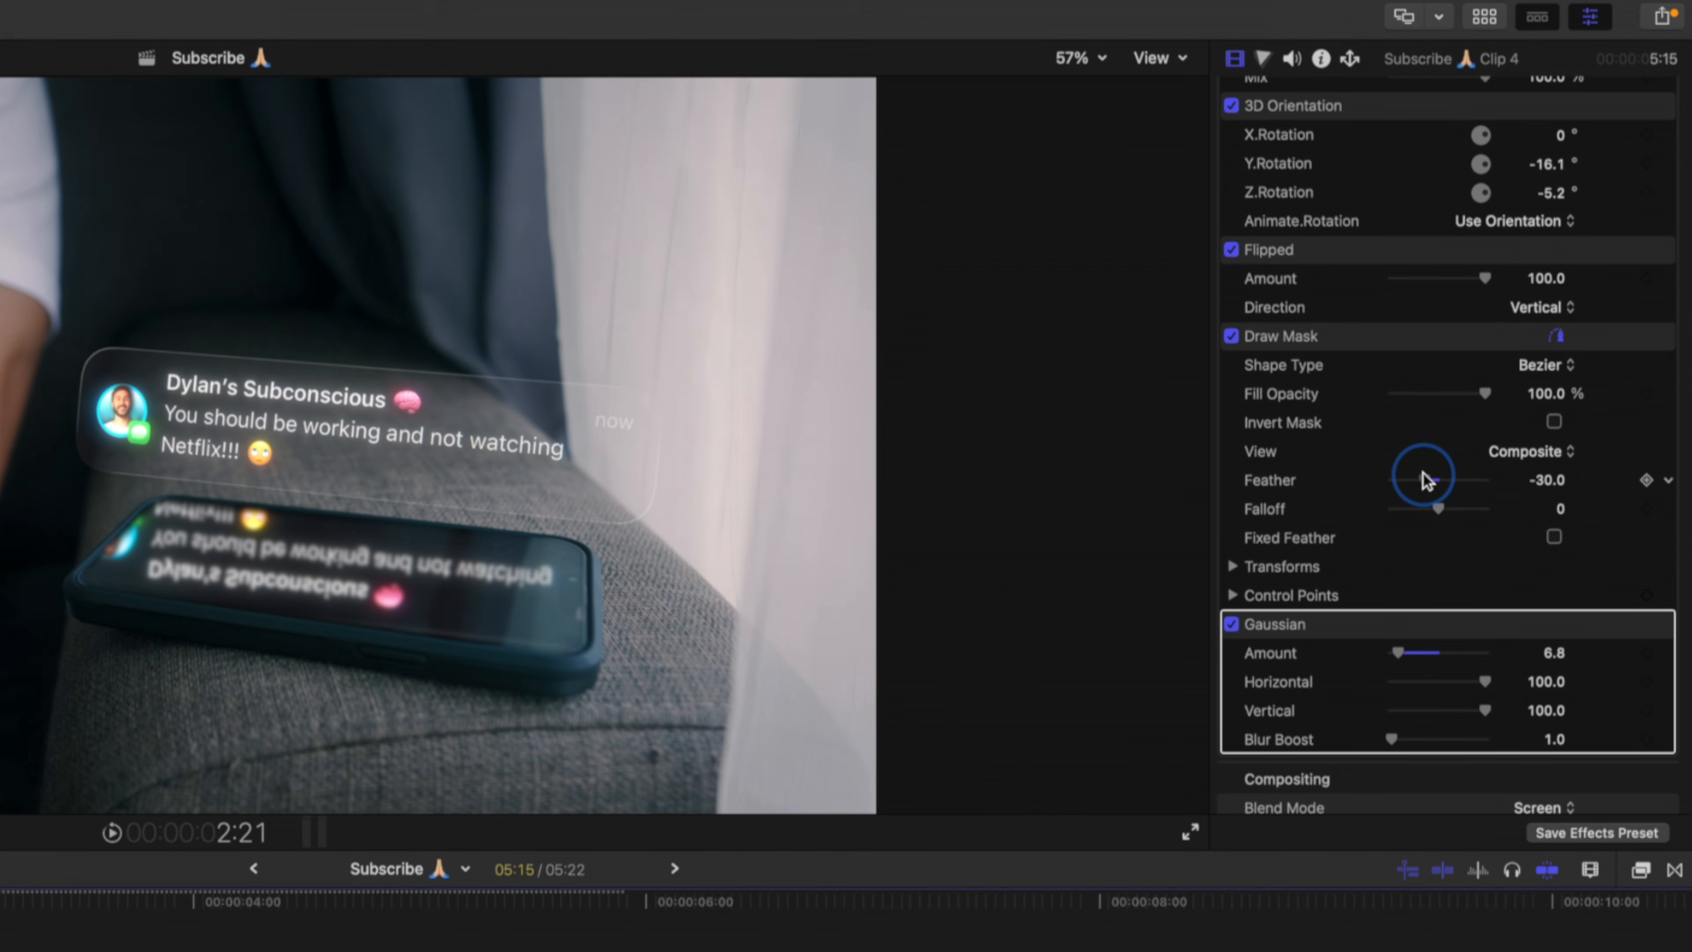
scroll(1424, 475, down, 5)
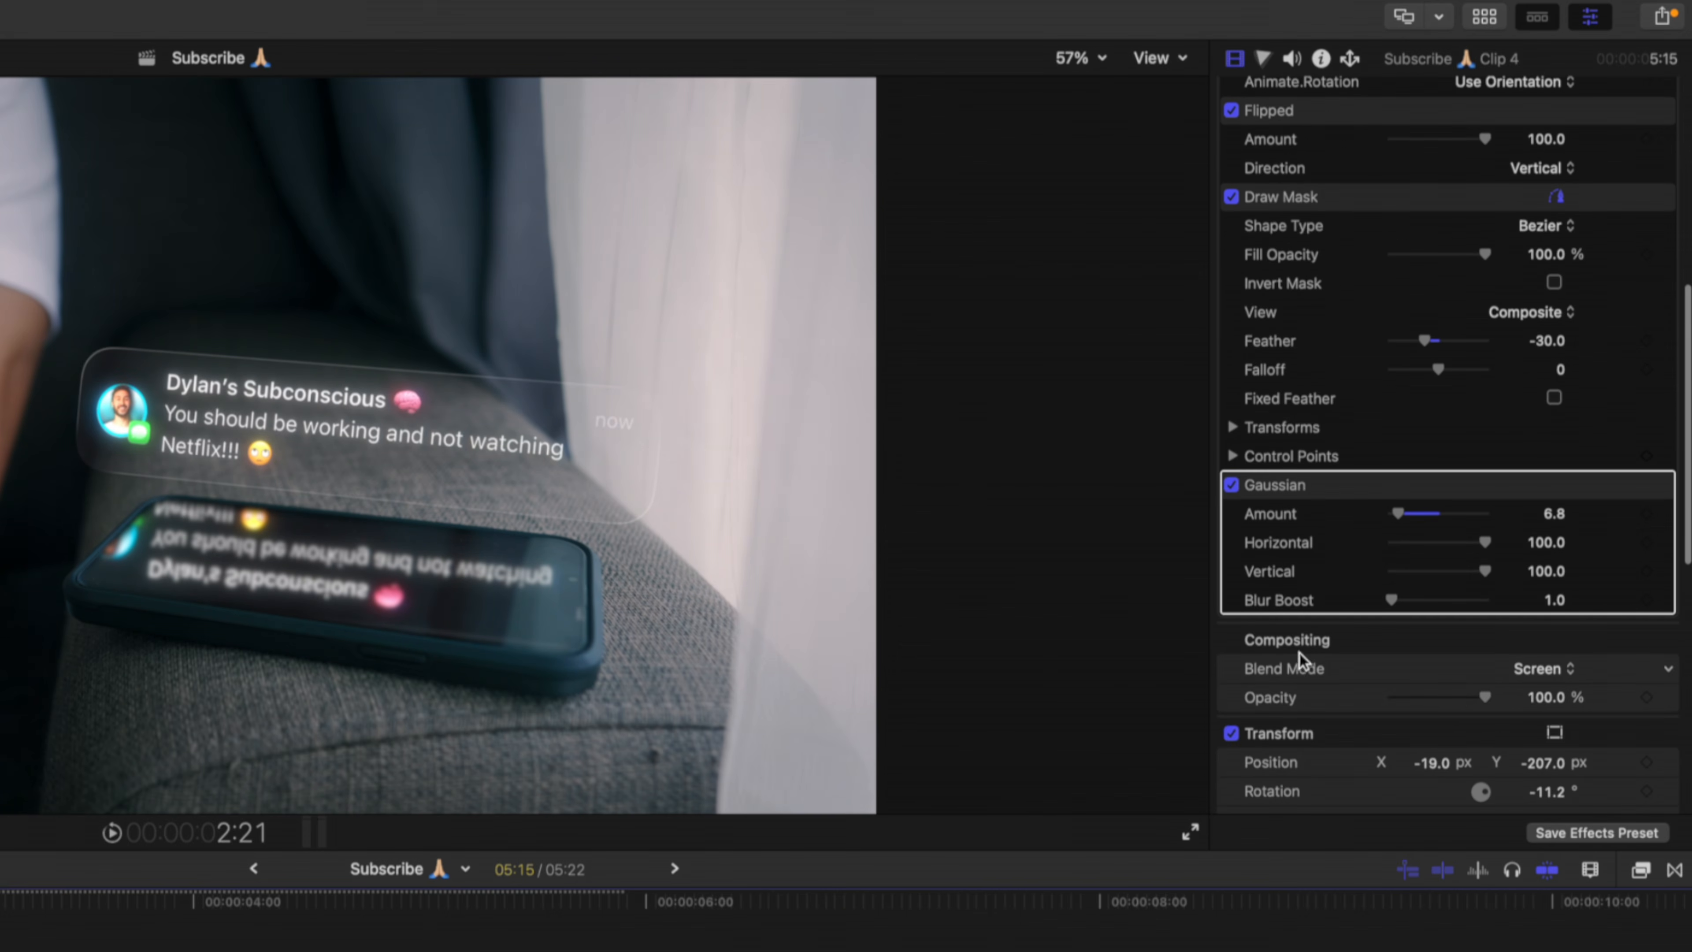
click(1443, 700)
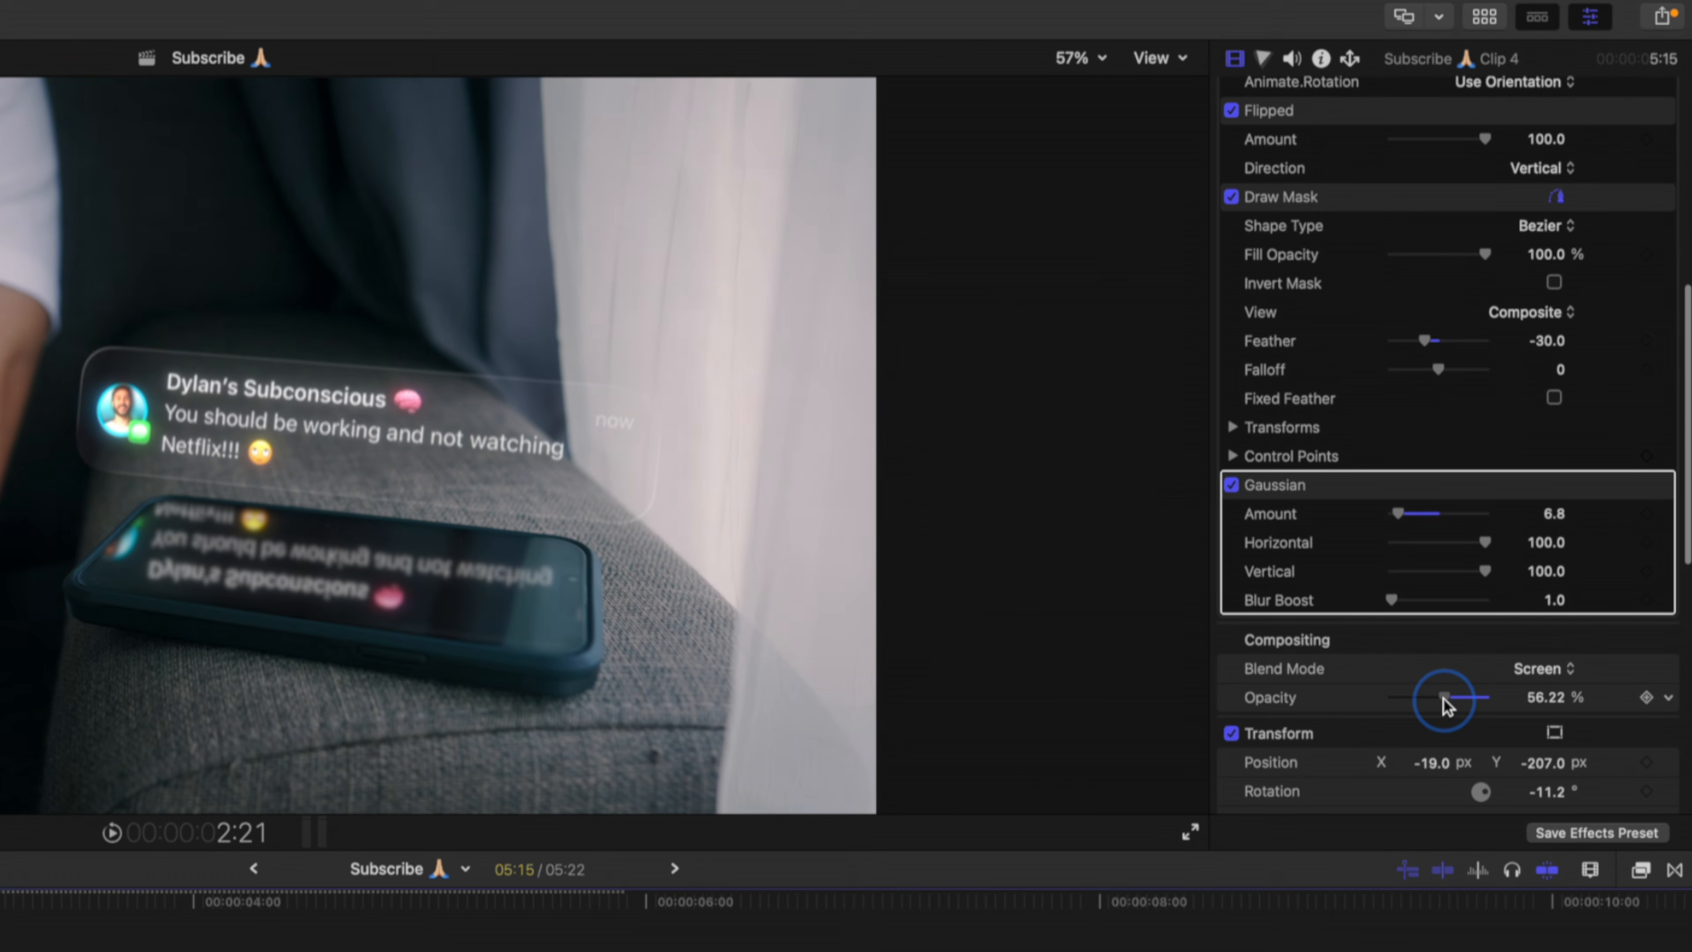
drag(1430, 701, 1425, 699)
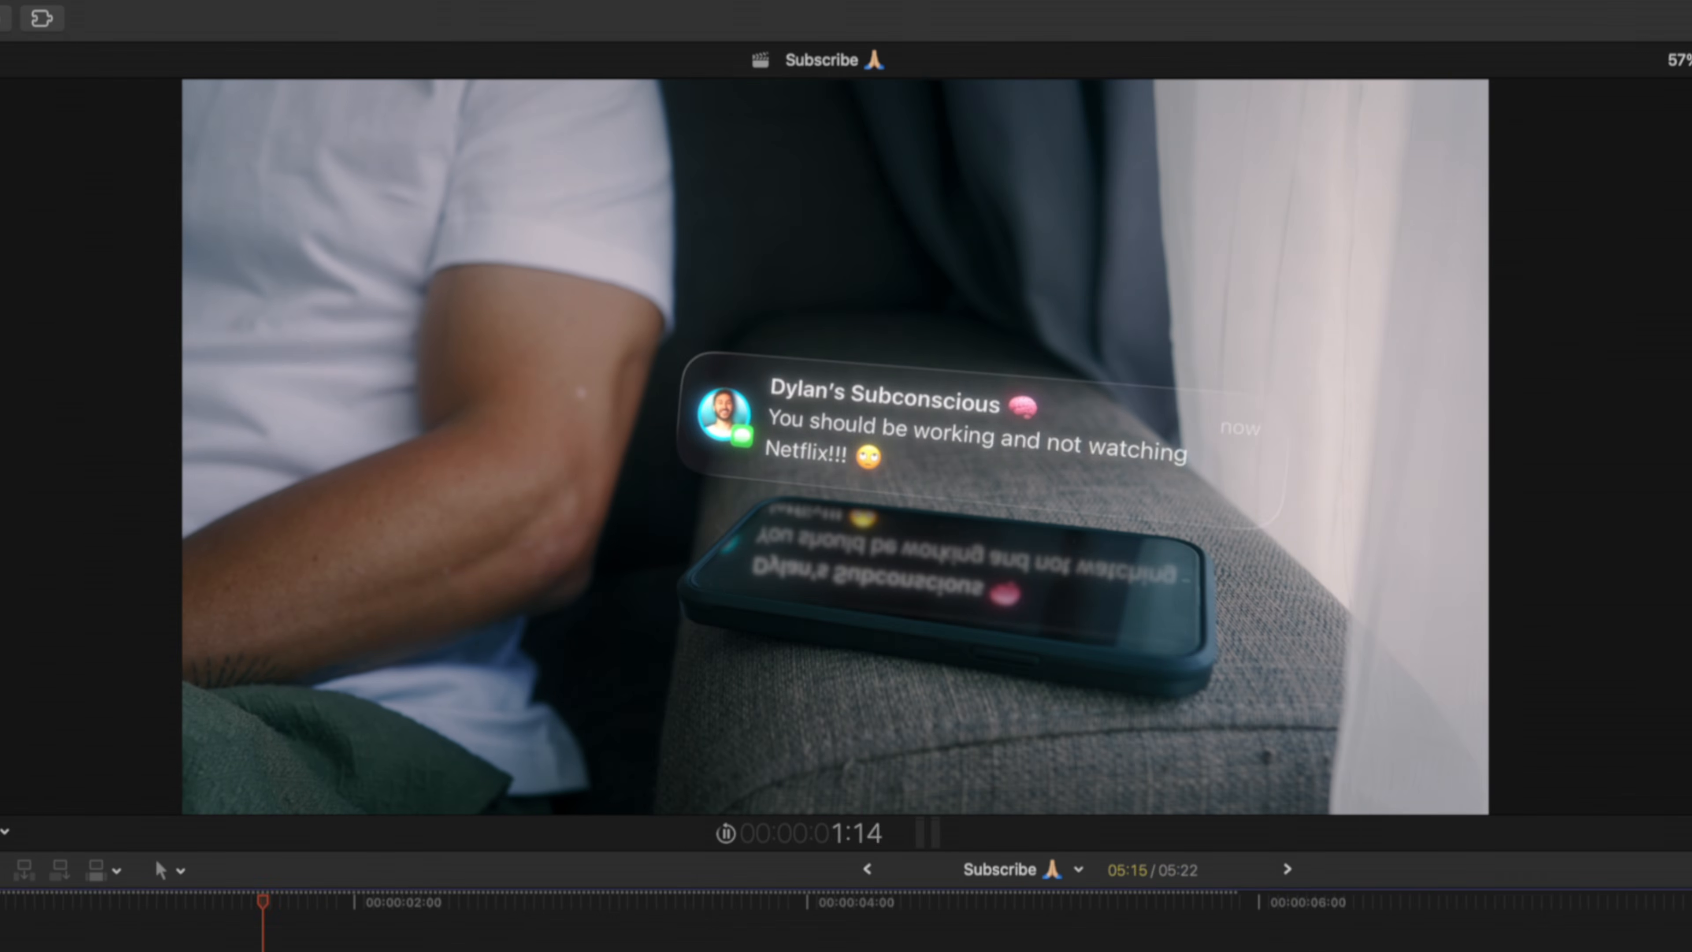
key(space)
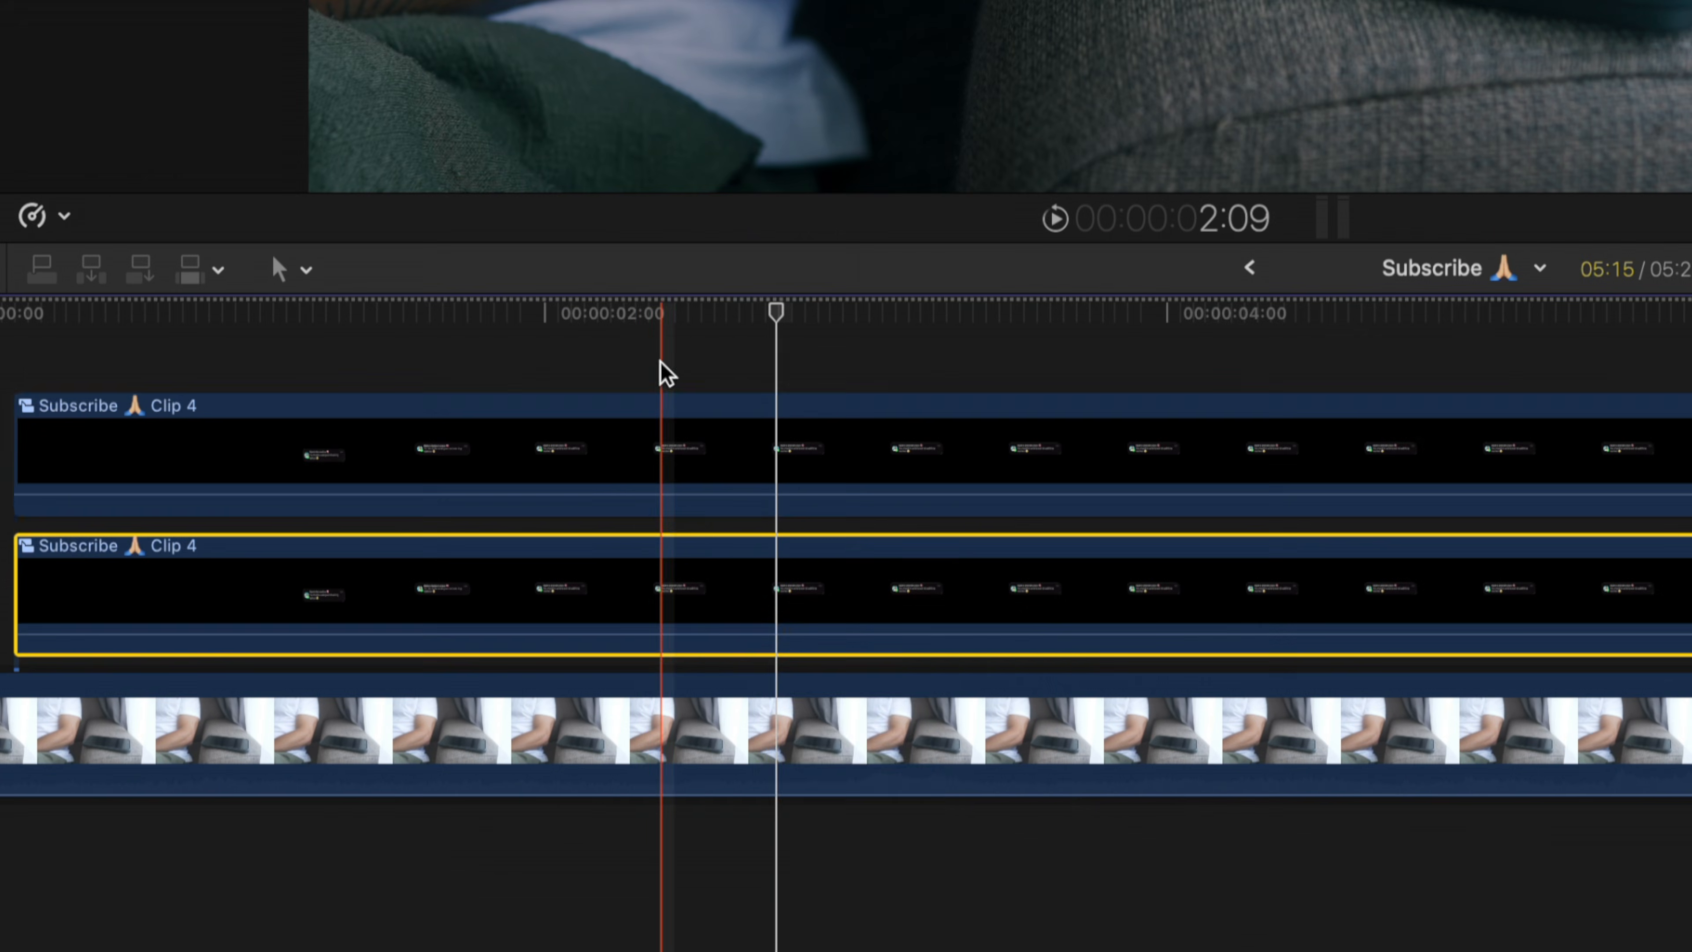
Step: Combine both stacked notification clips into a new compound clip and set its blend mode to Screen
drag(664, 361, 652, 596)
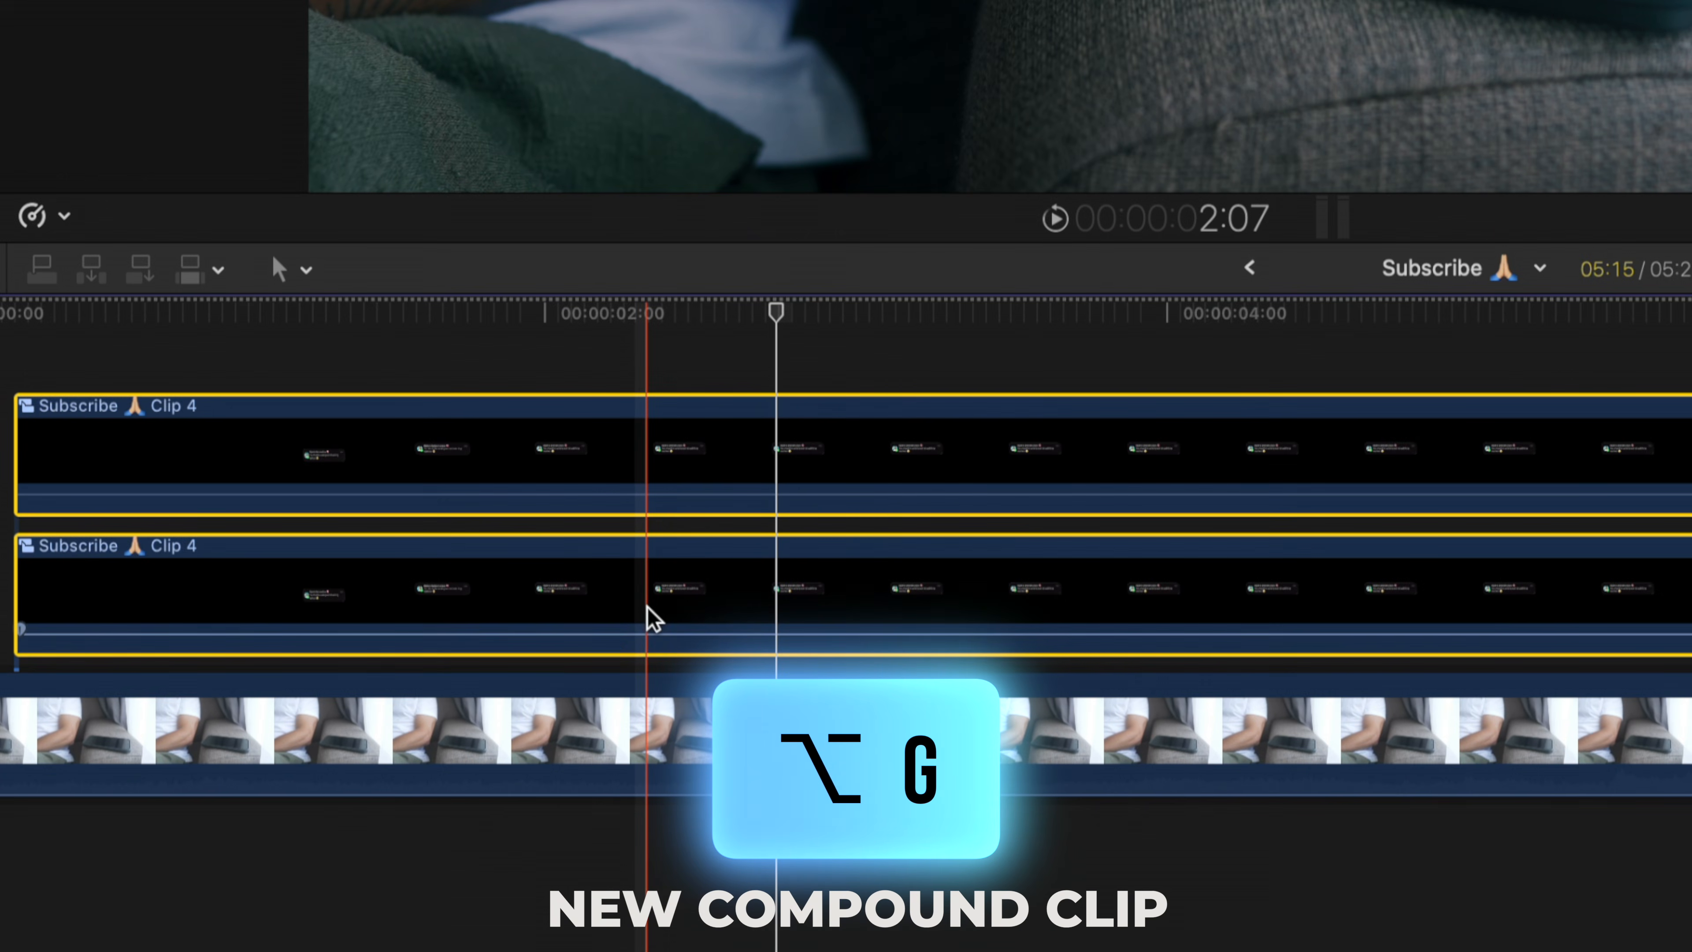
key(alt+g)
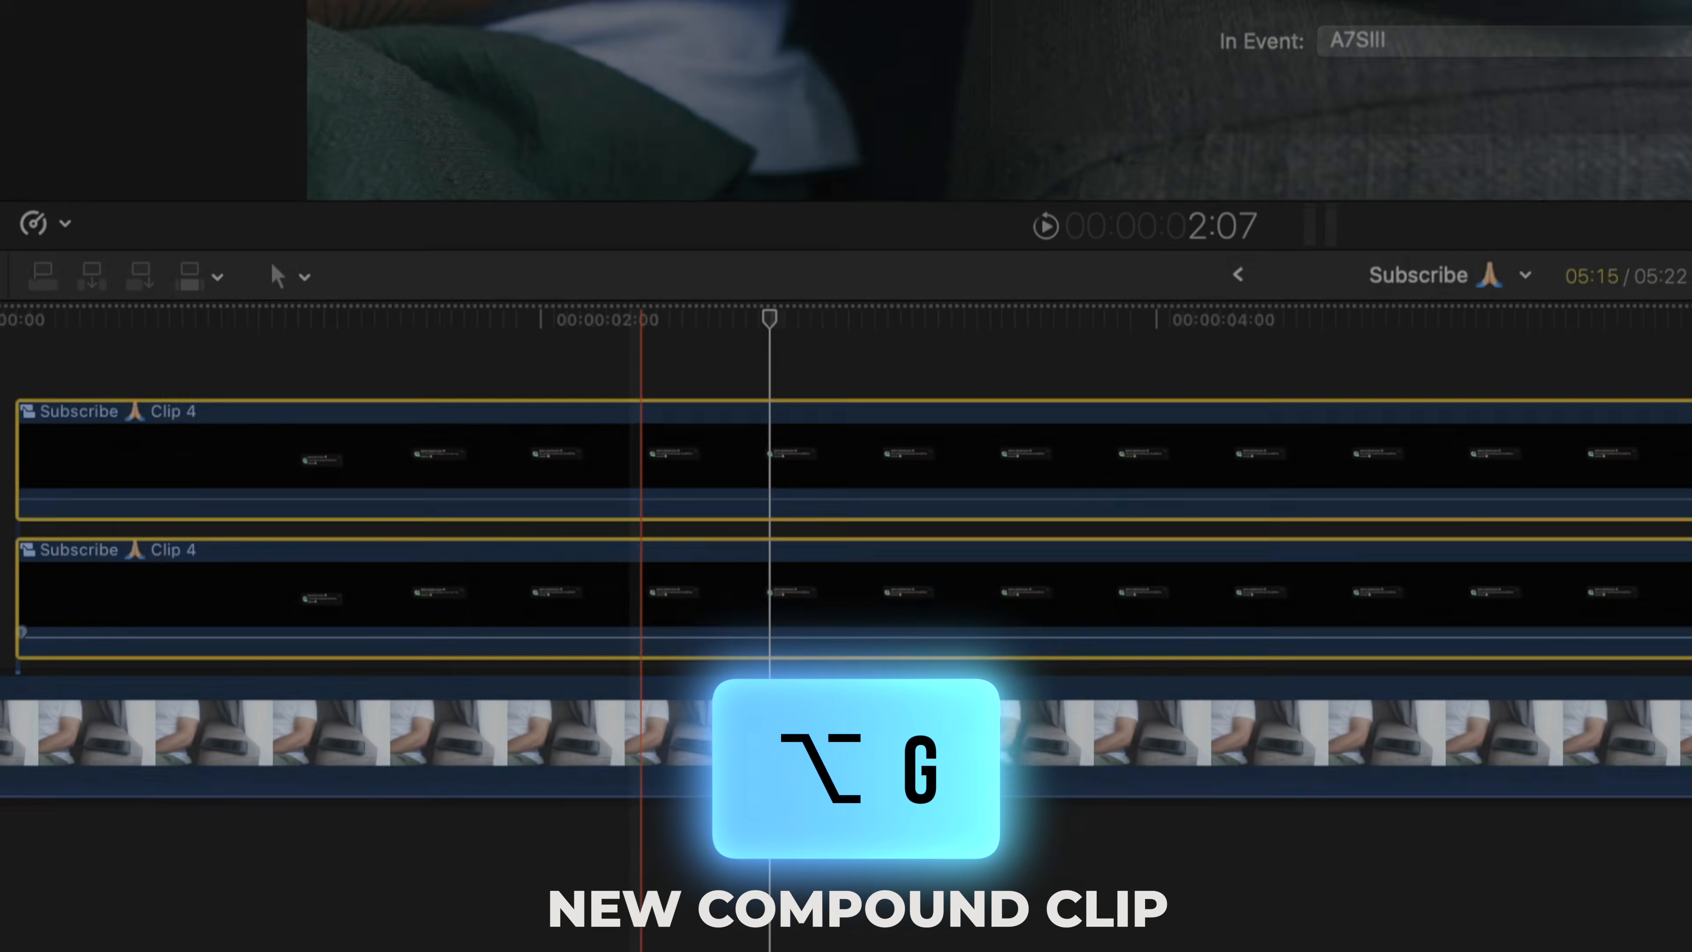
key(Return)
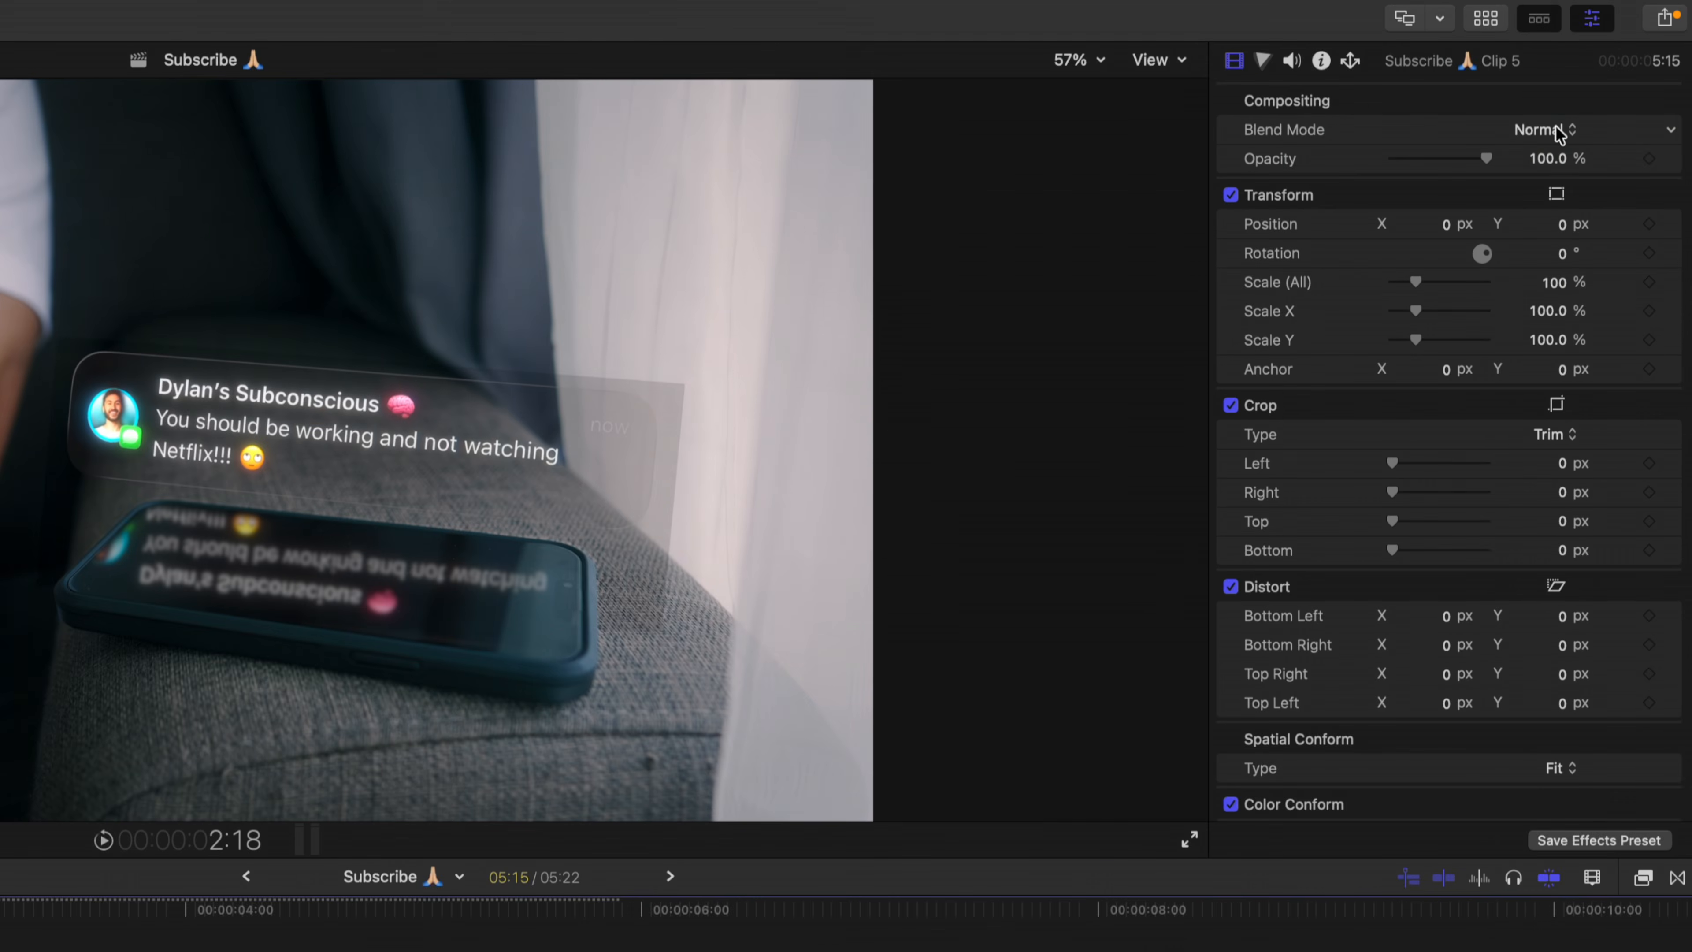
click(1545, 130)
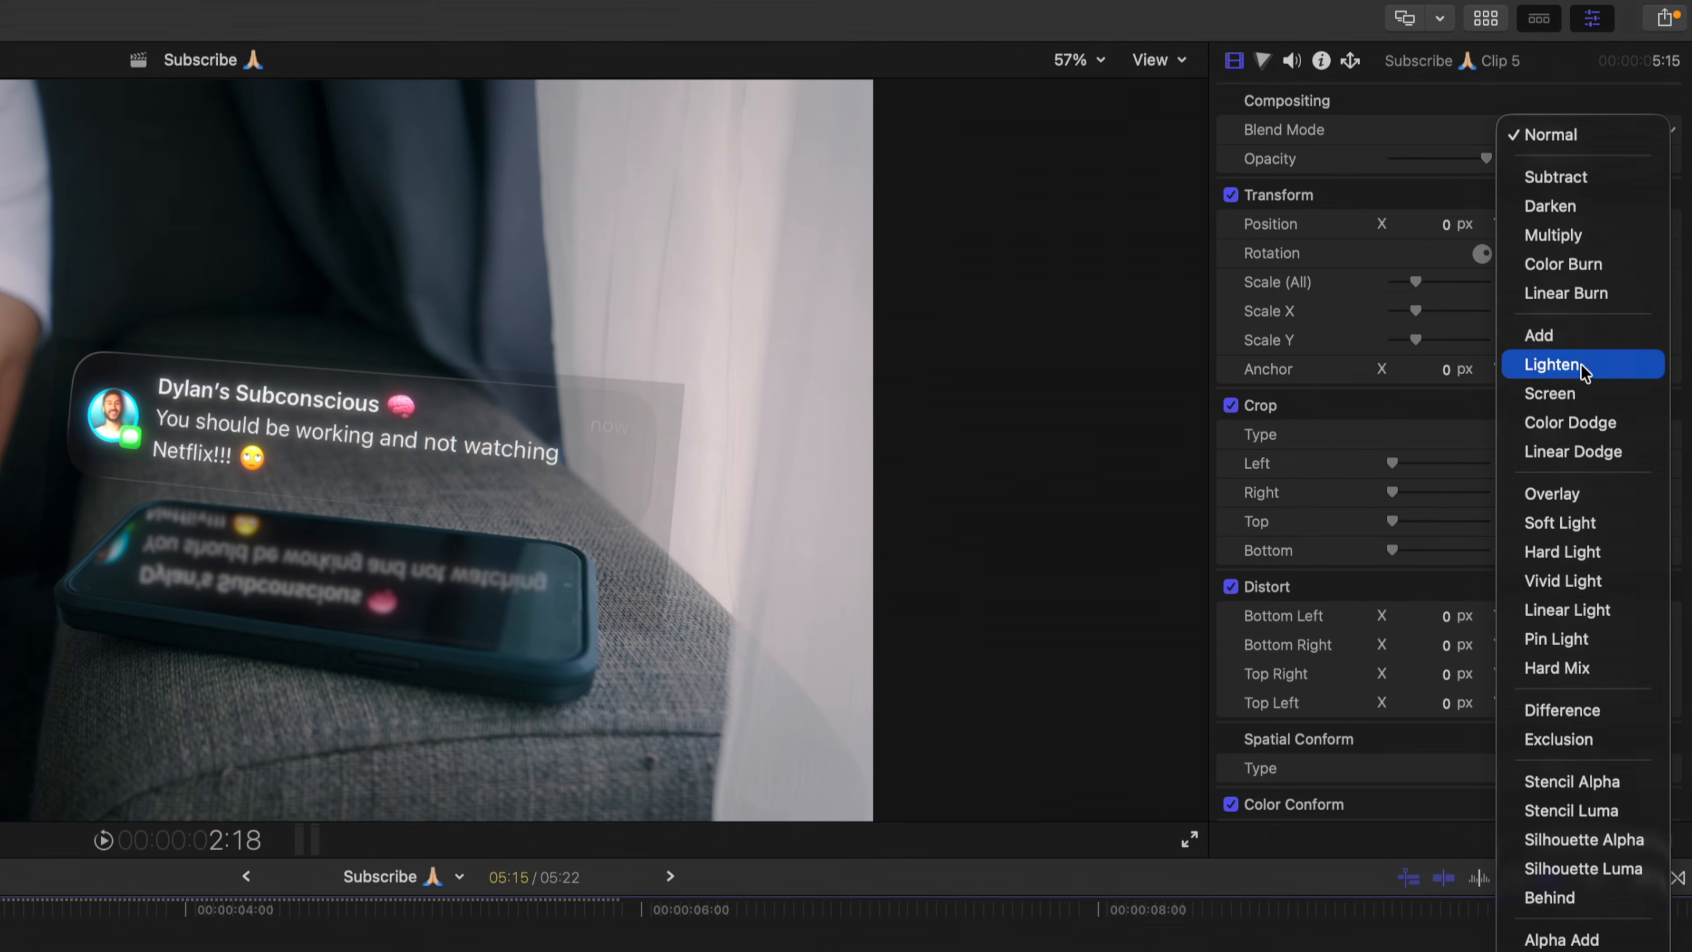
click(1581, 395)
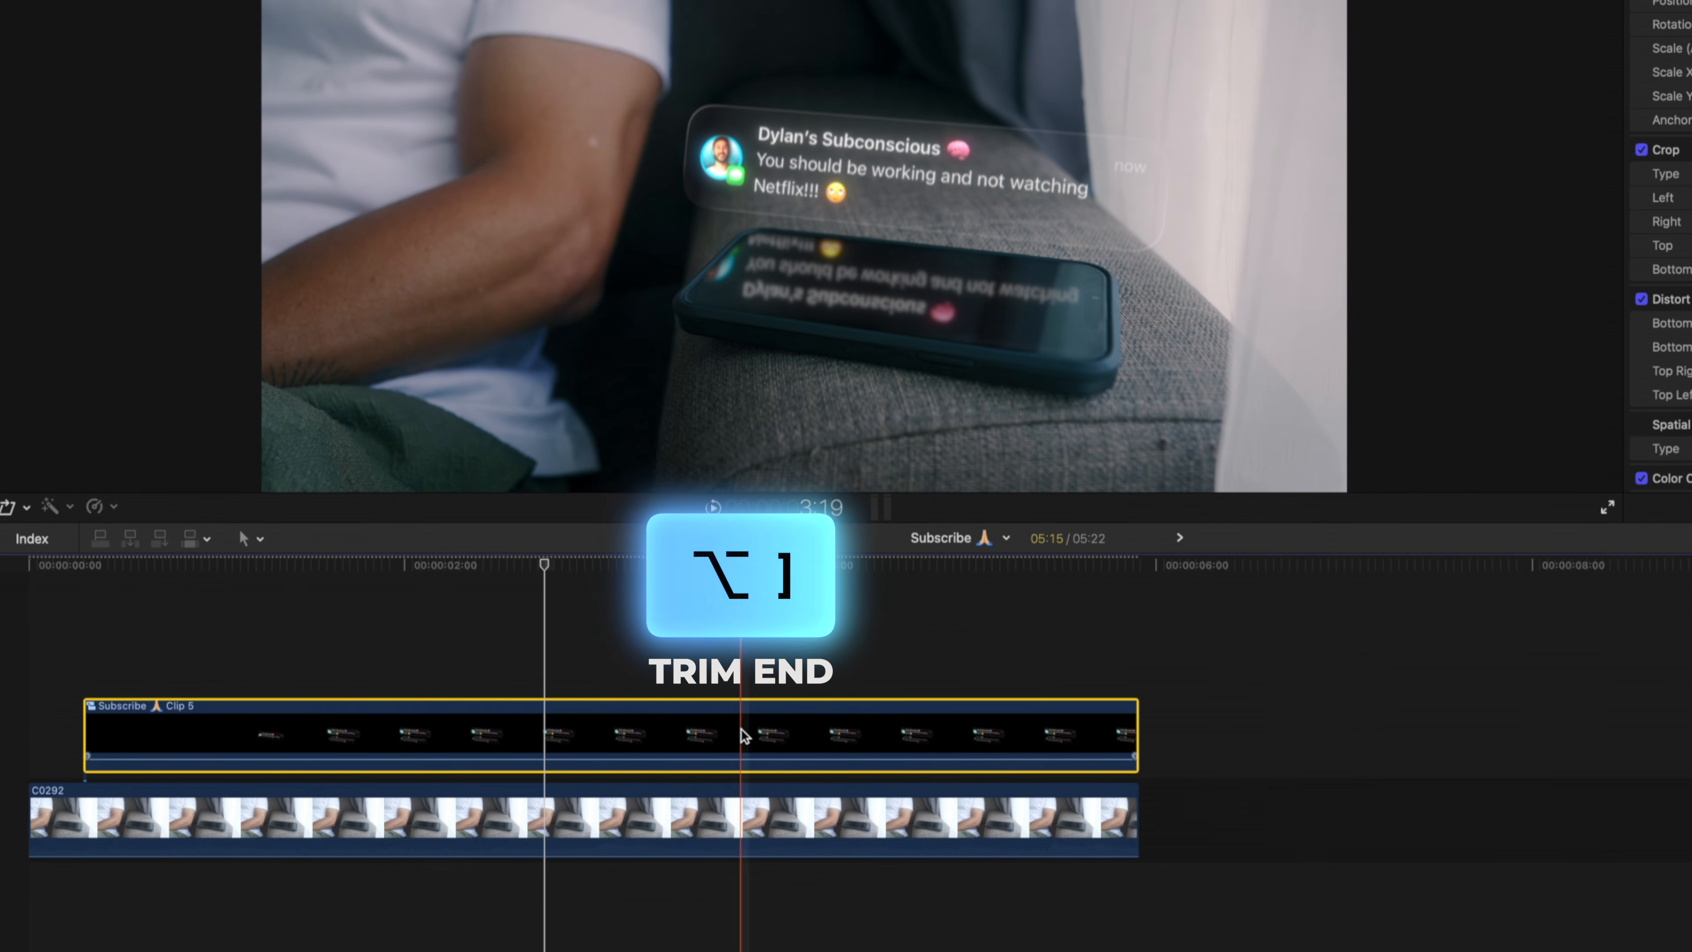
Step: Trim the notification compound clip's end at about 3:19 and make a reversed duplicate of it on the layer above
key(alt+bracketright)
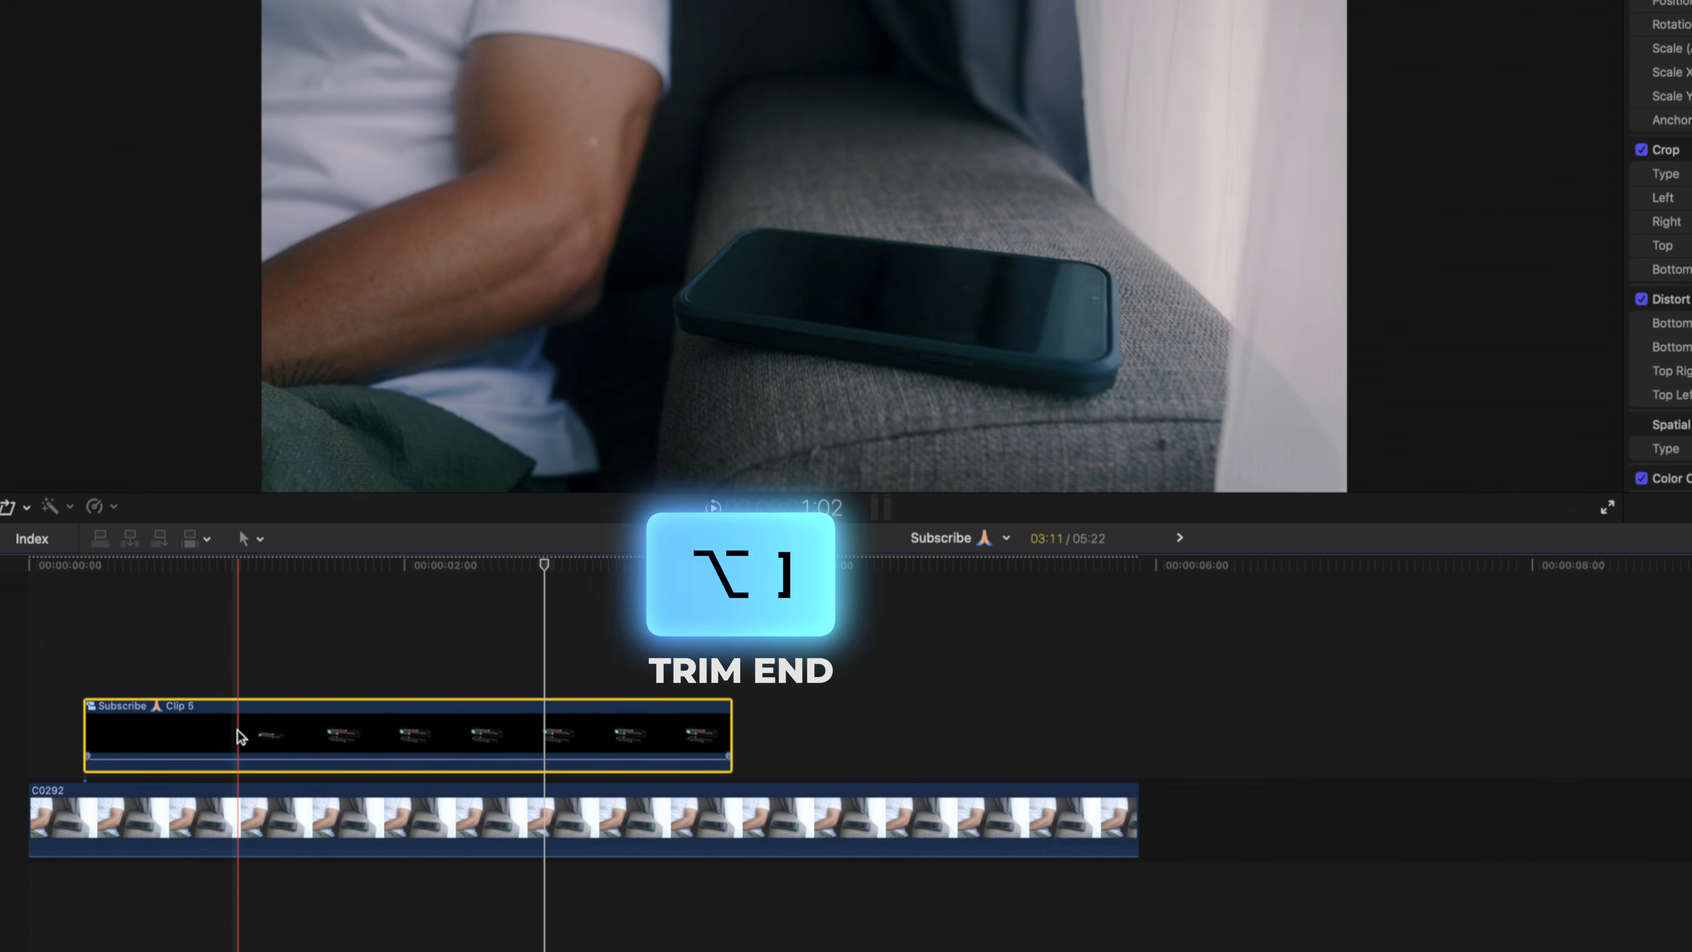
drag(237, 728, 440, 602)
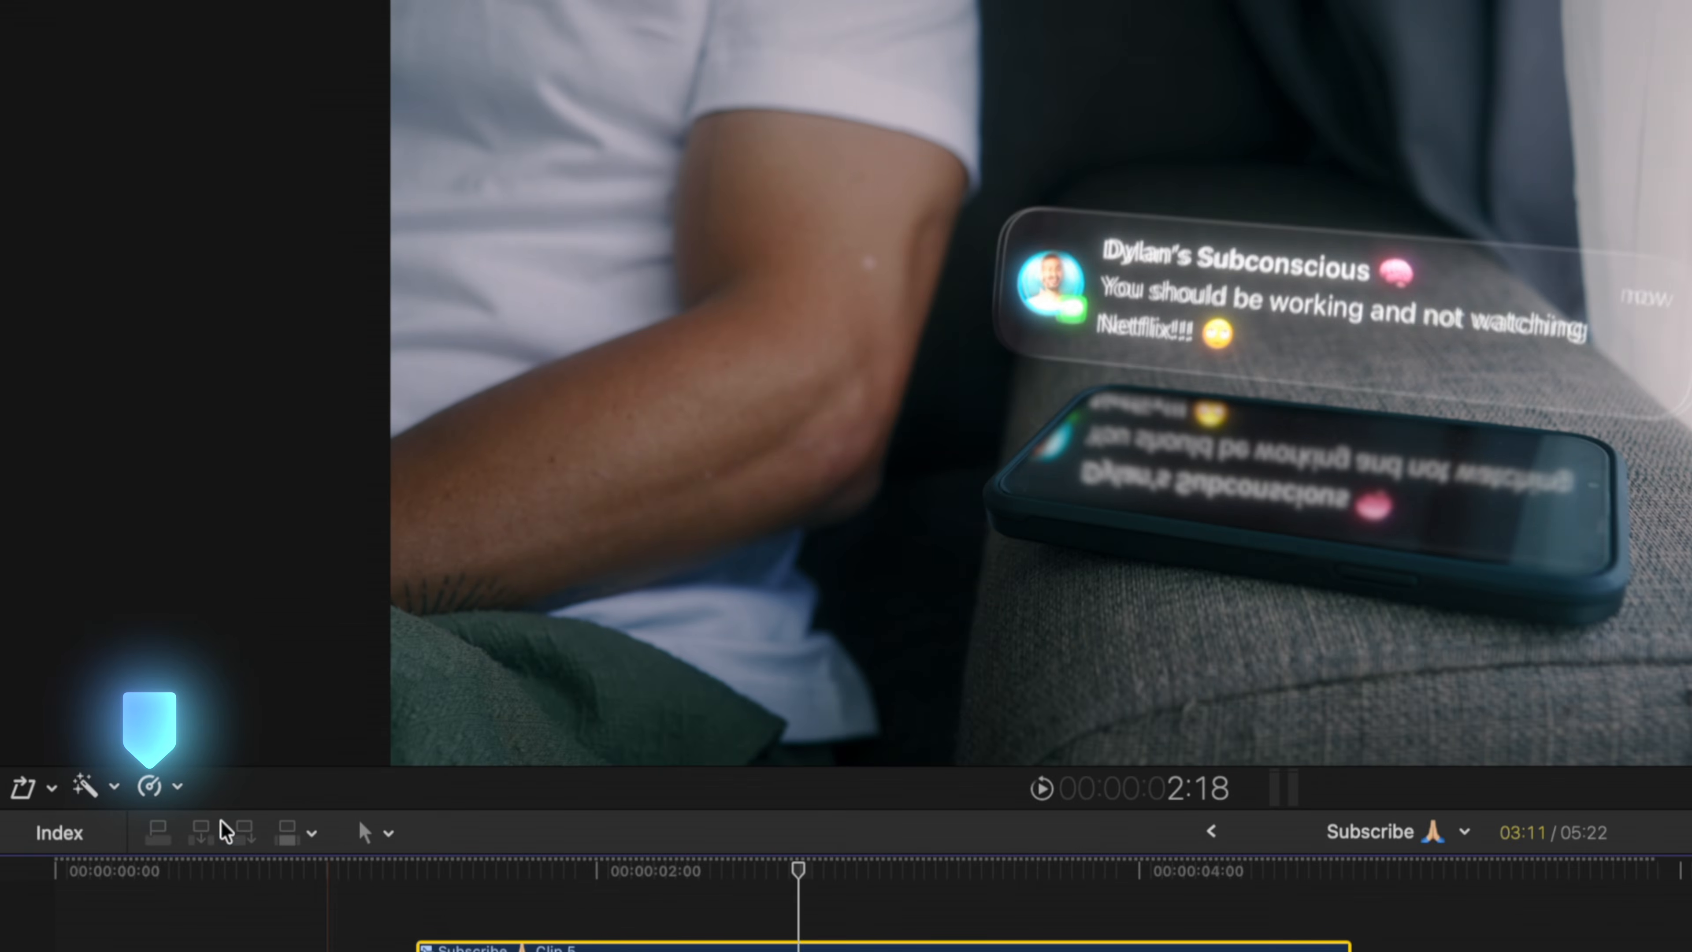
click(175, 789)
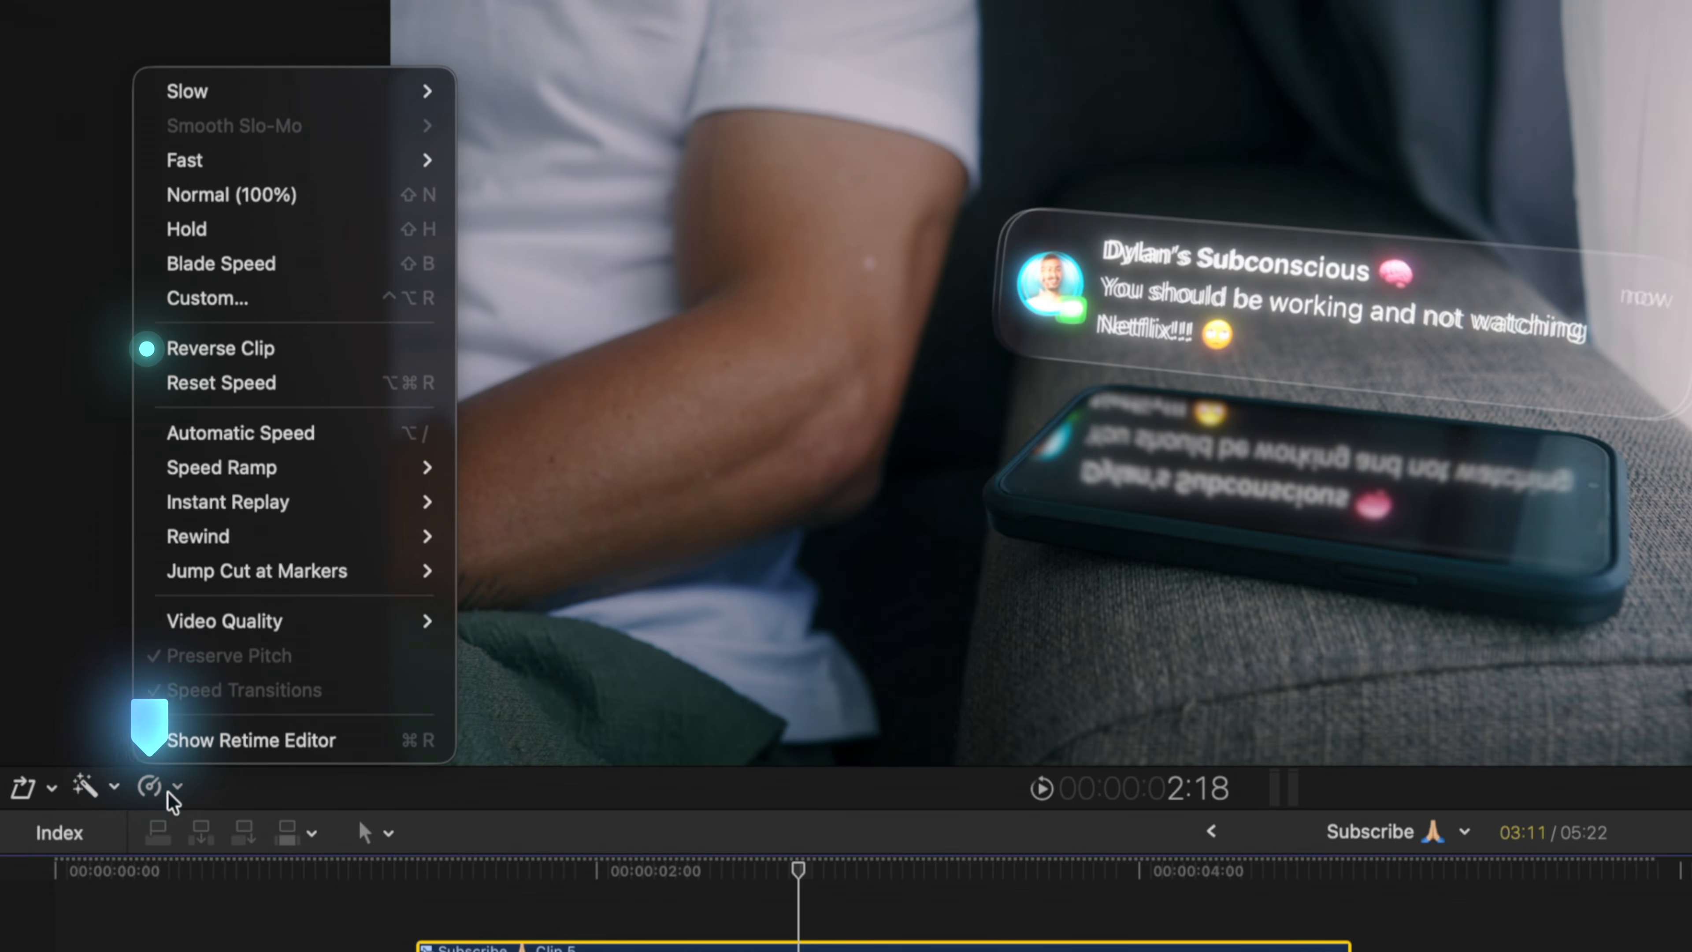
click(284, 360)
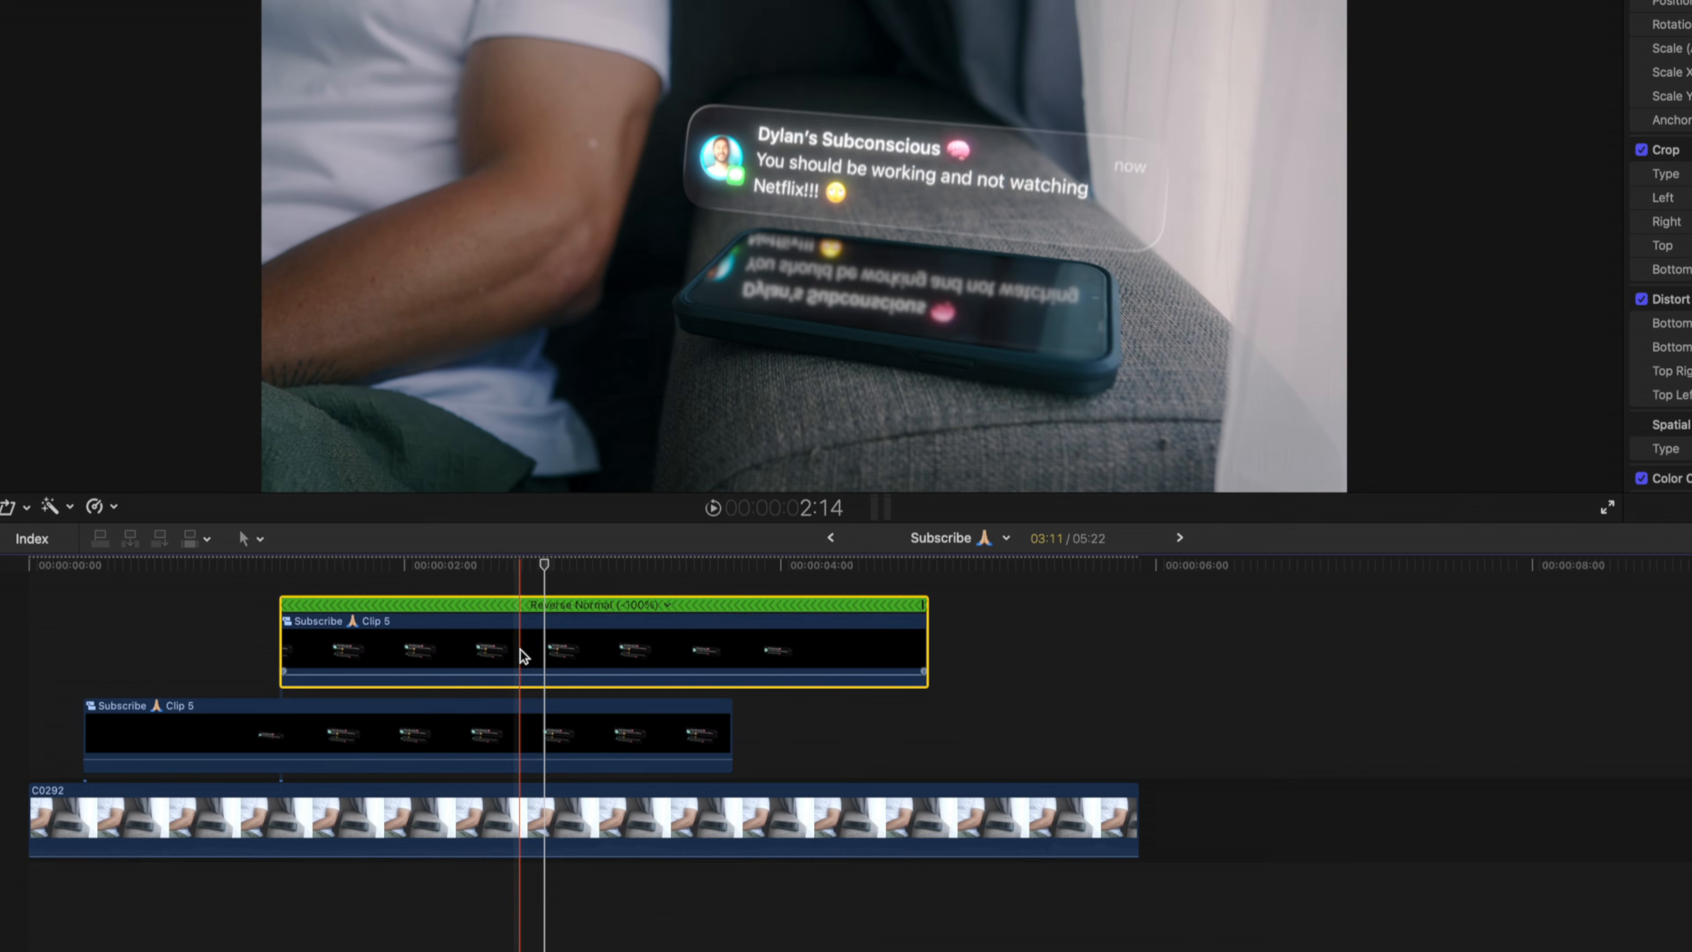
Step: Trim the reversed clip's start to leave 1:21 and butt it against the end of the original notification clip, checking it in playback
drag(519, 655, 820, 685)
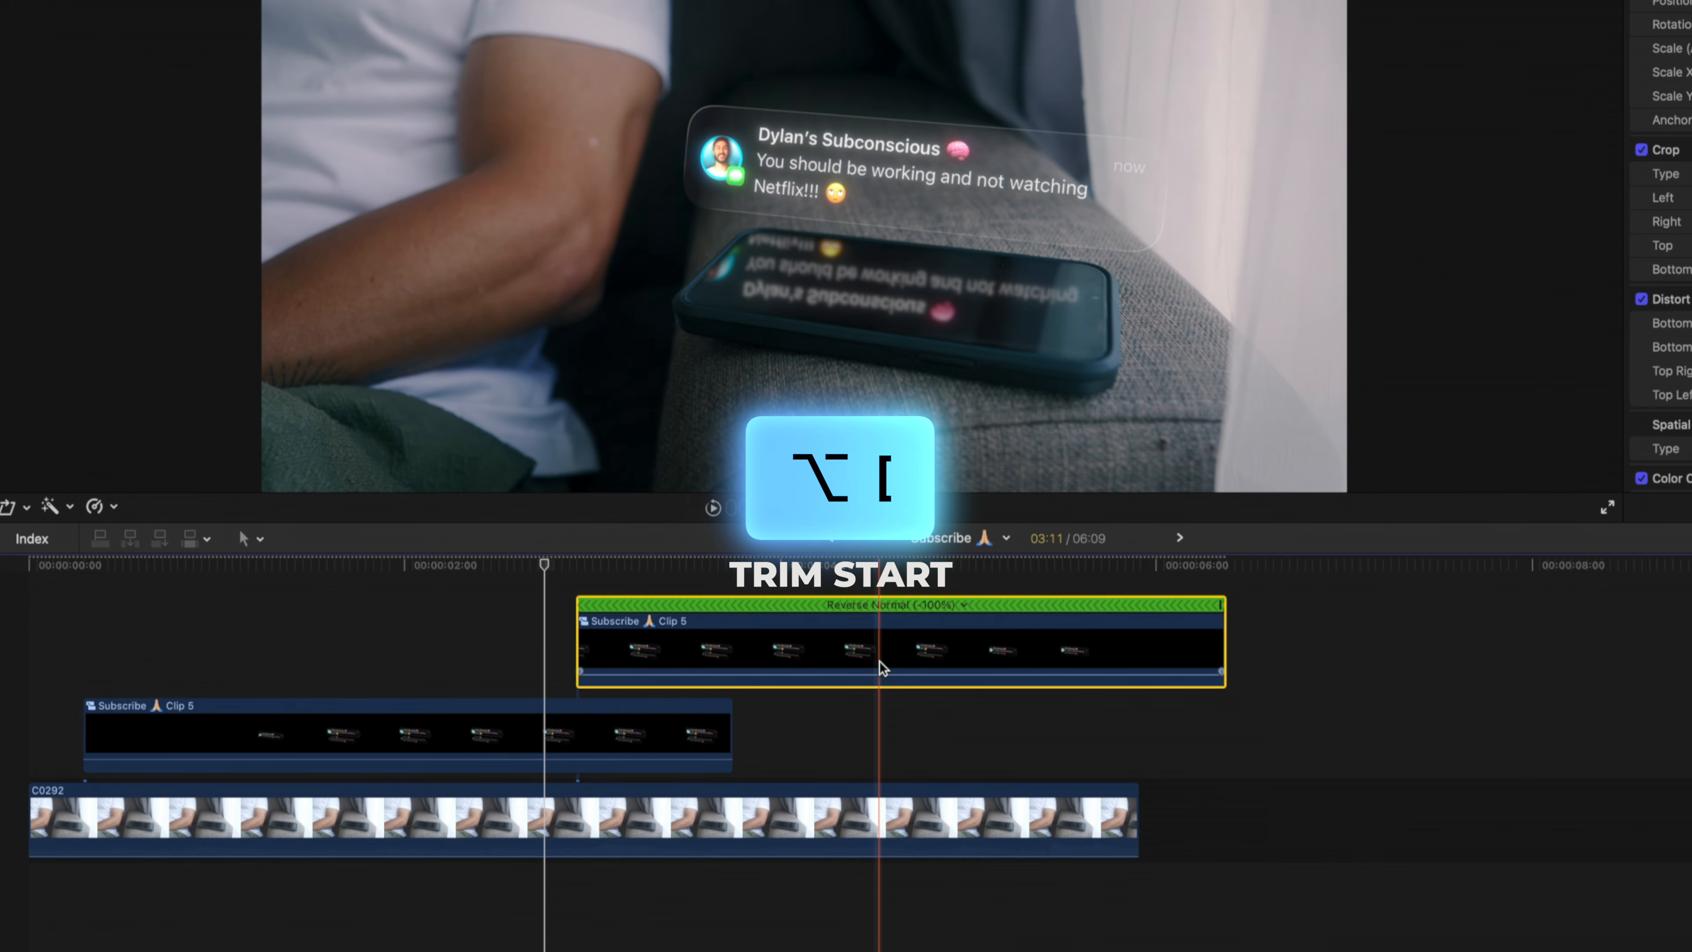
key(alt+bracketleft)
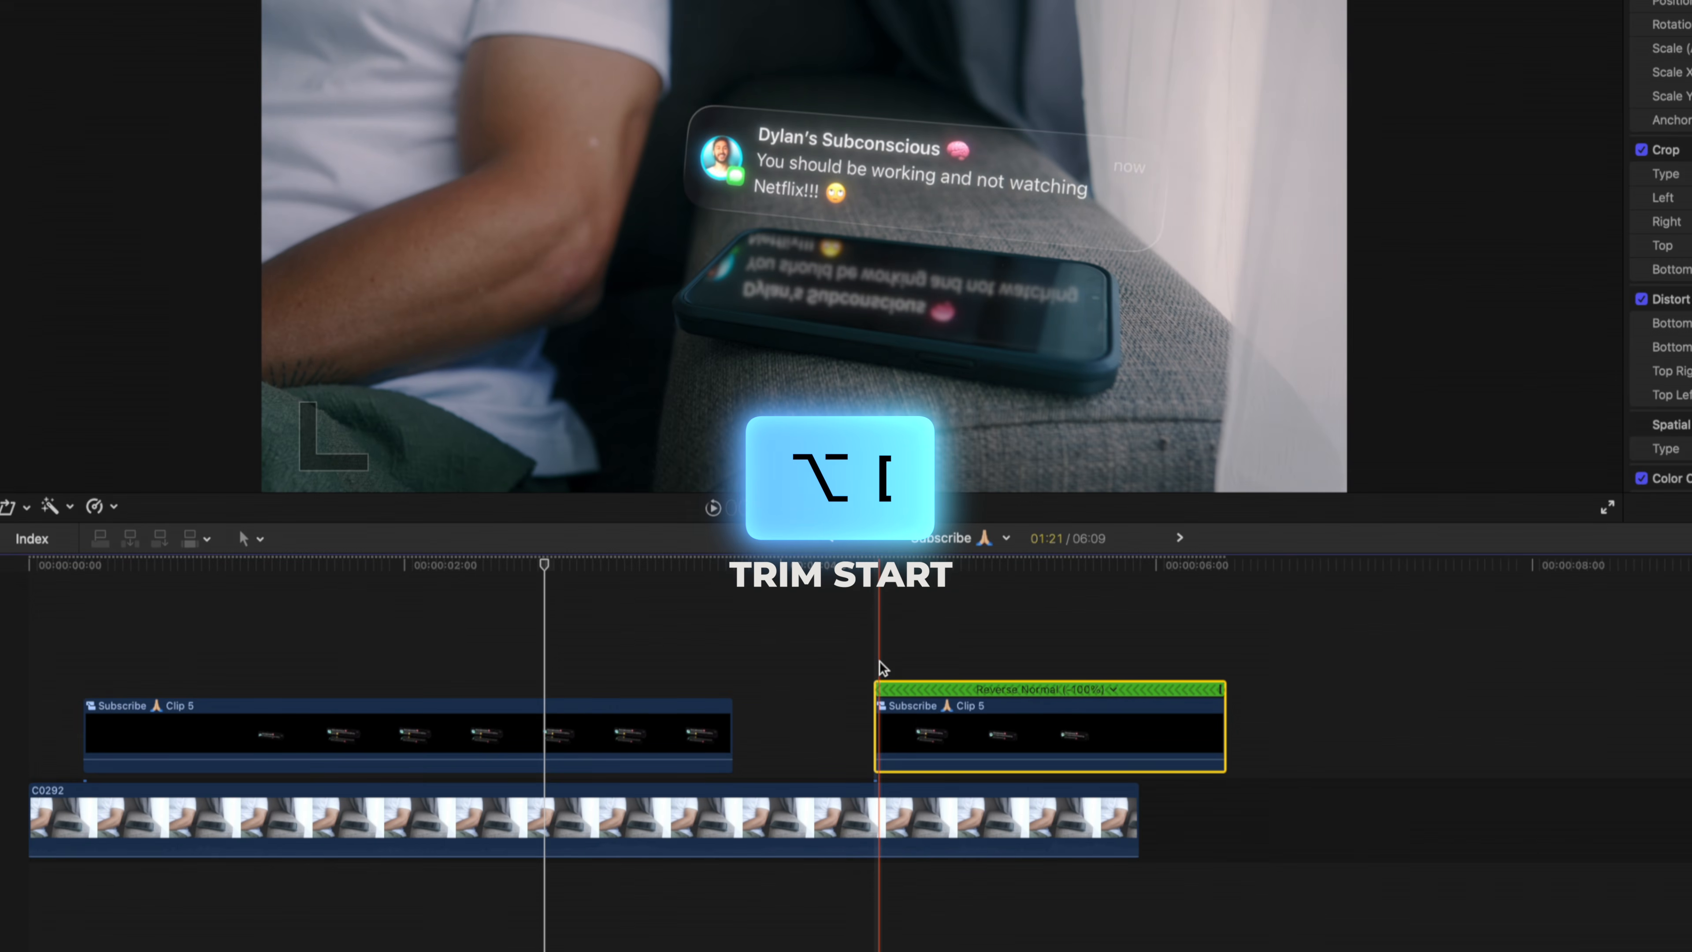
drag(914, 708, 773, 720)
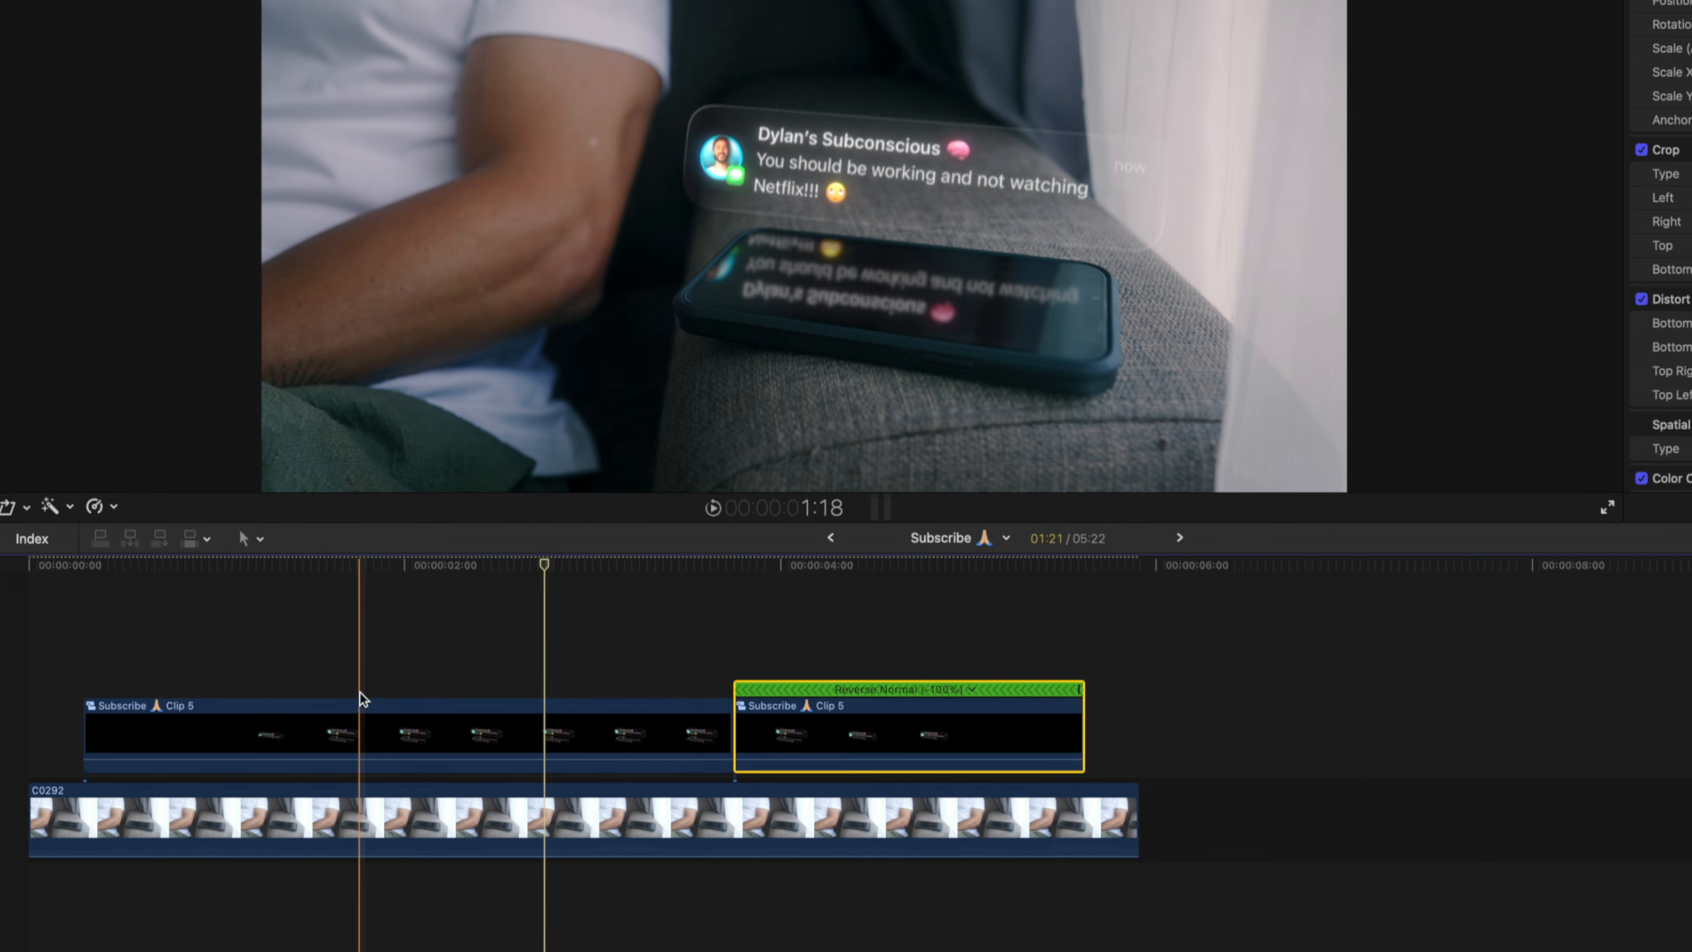
key(space)
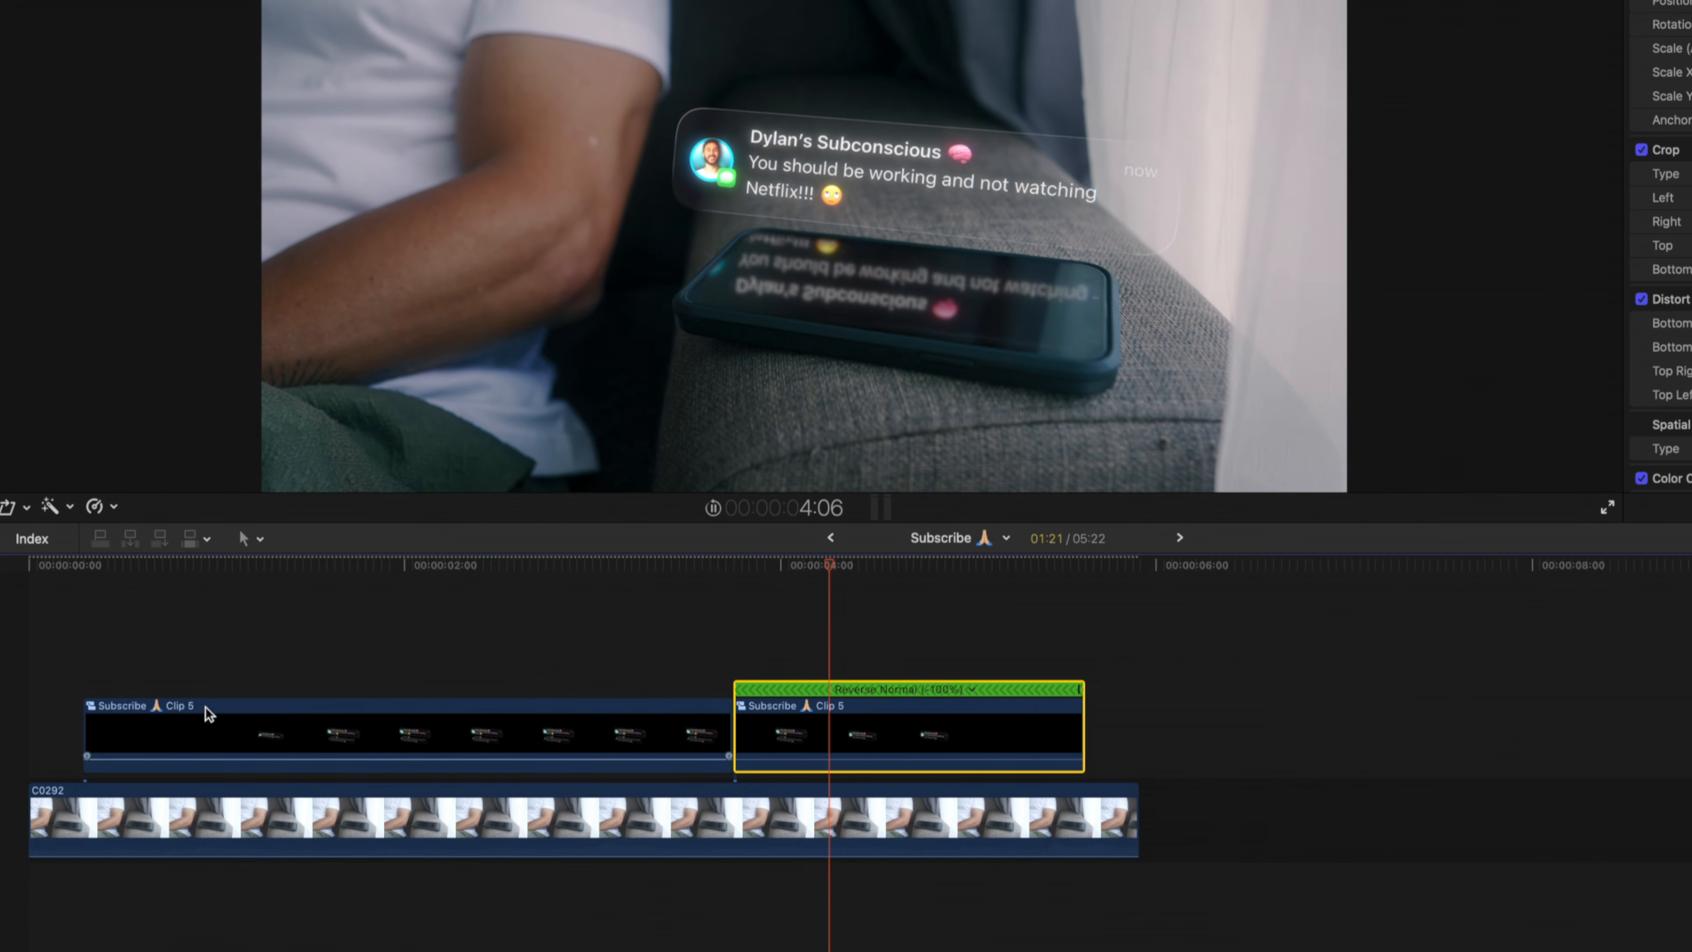
key(space)
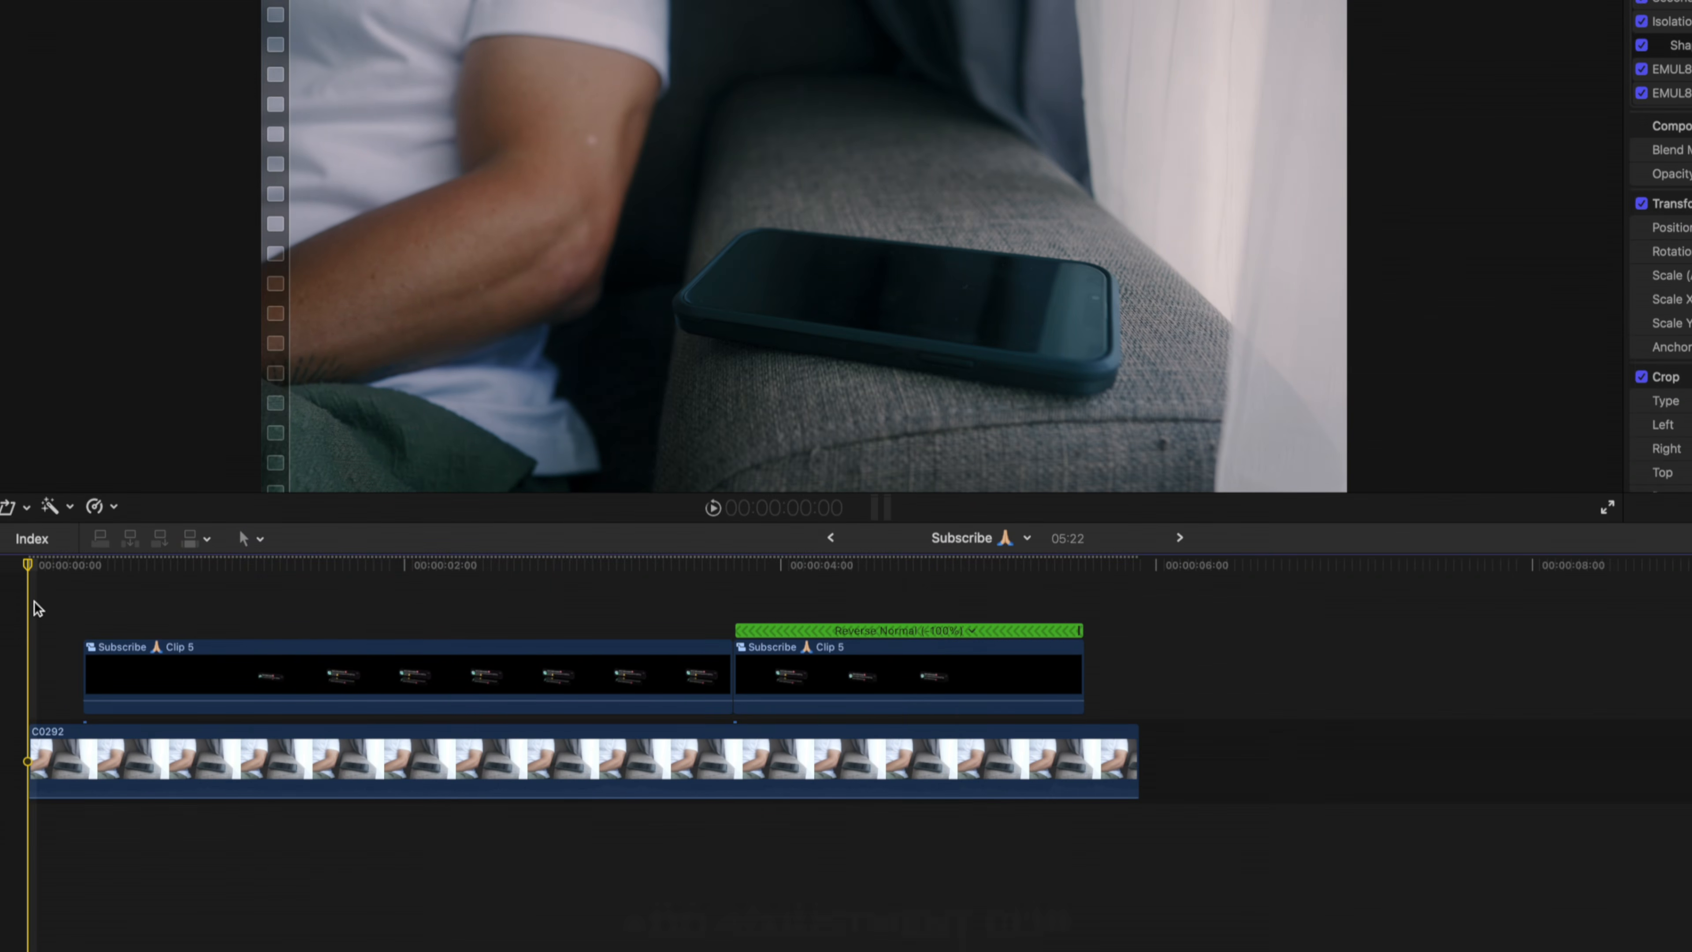
Step: Add an adjustment clip from the start of the timeline and trim it to the end of the phone footage at 5:22
key(alt+a)
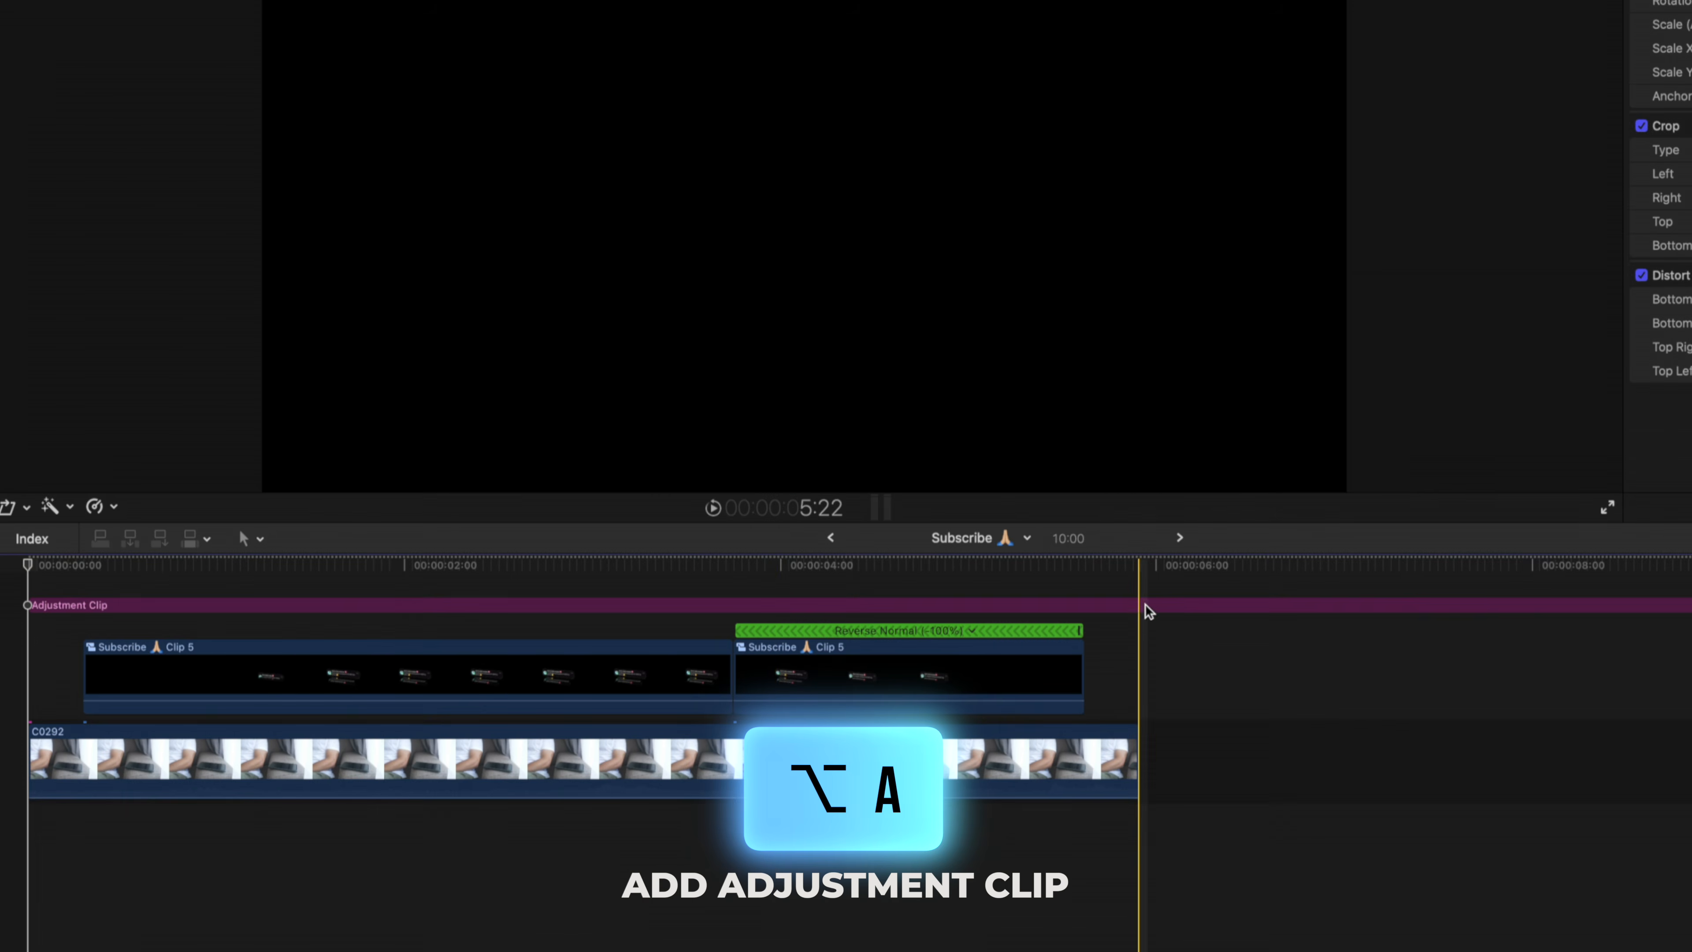
click(1141, 605)
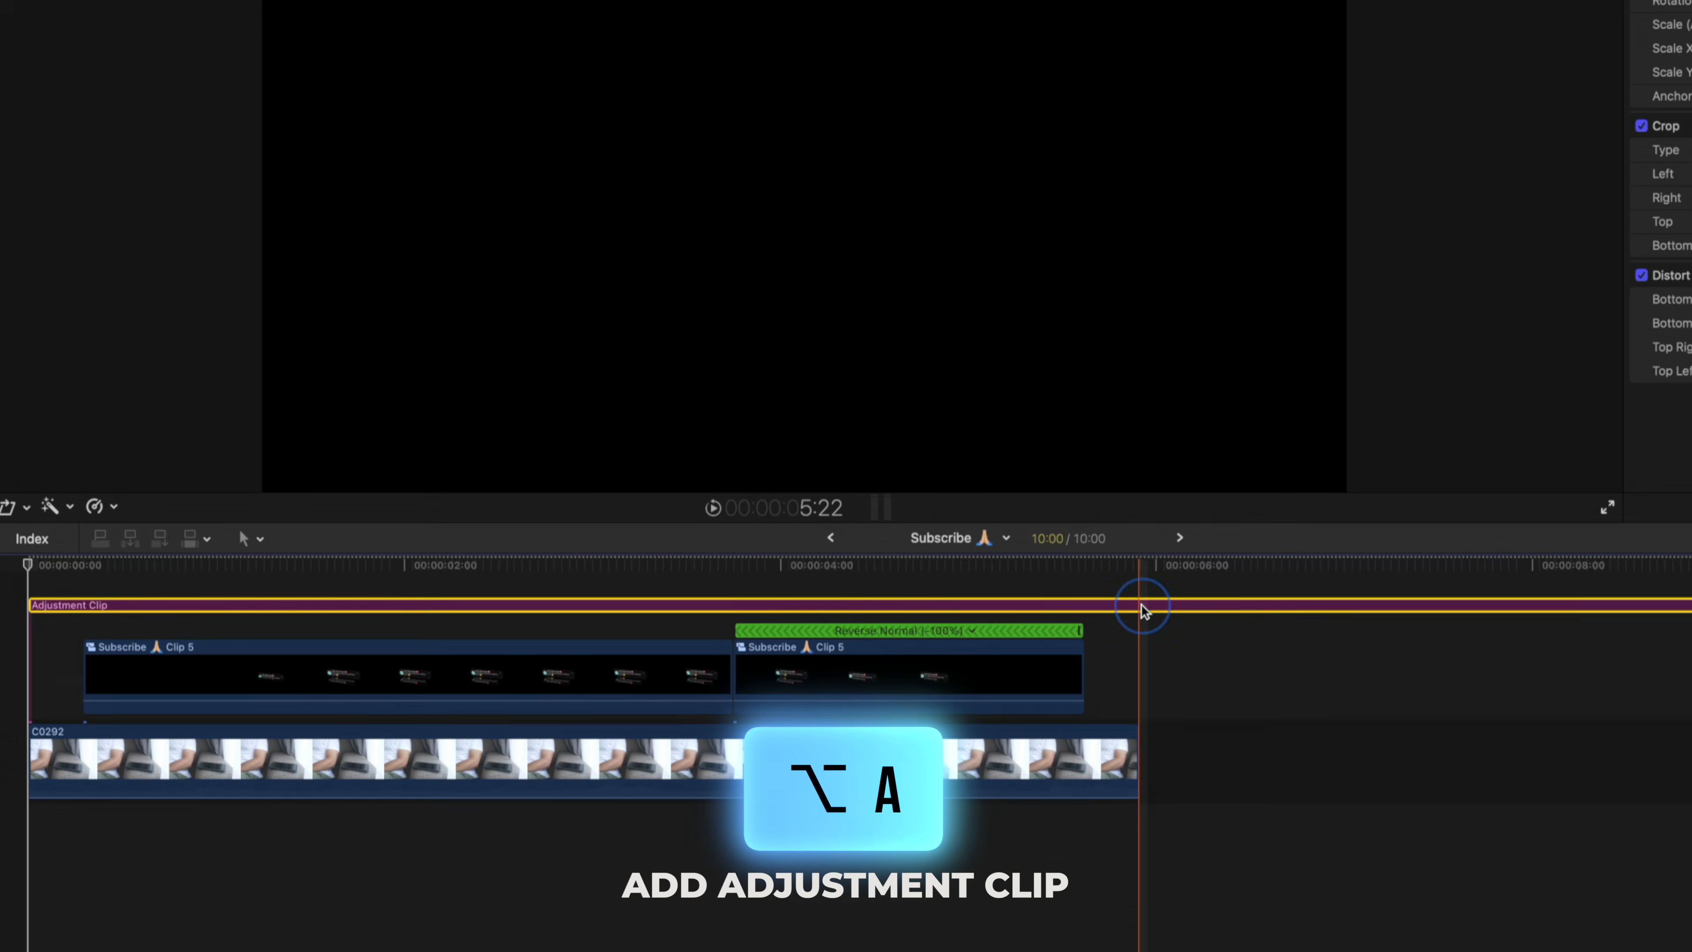
key(alt+])
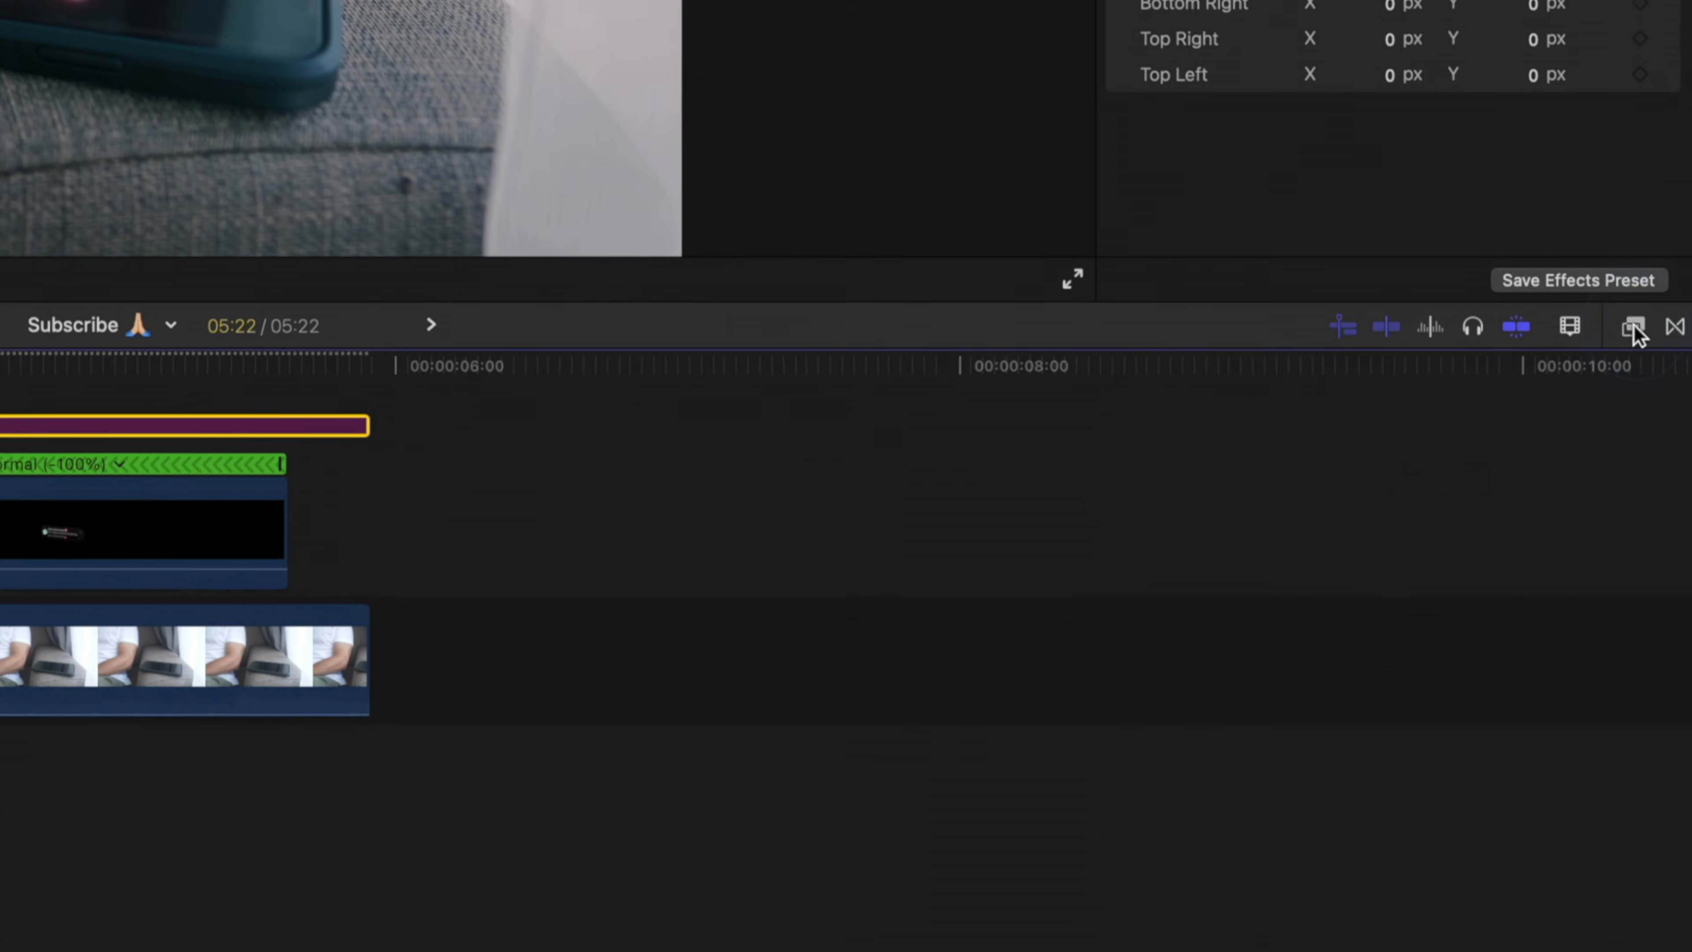
Step: Find and apply the Handheld effect to the adjustment clip and reduce its Shakiness
click(1634, 327)
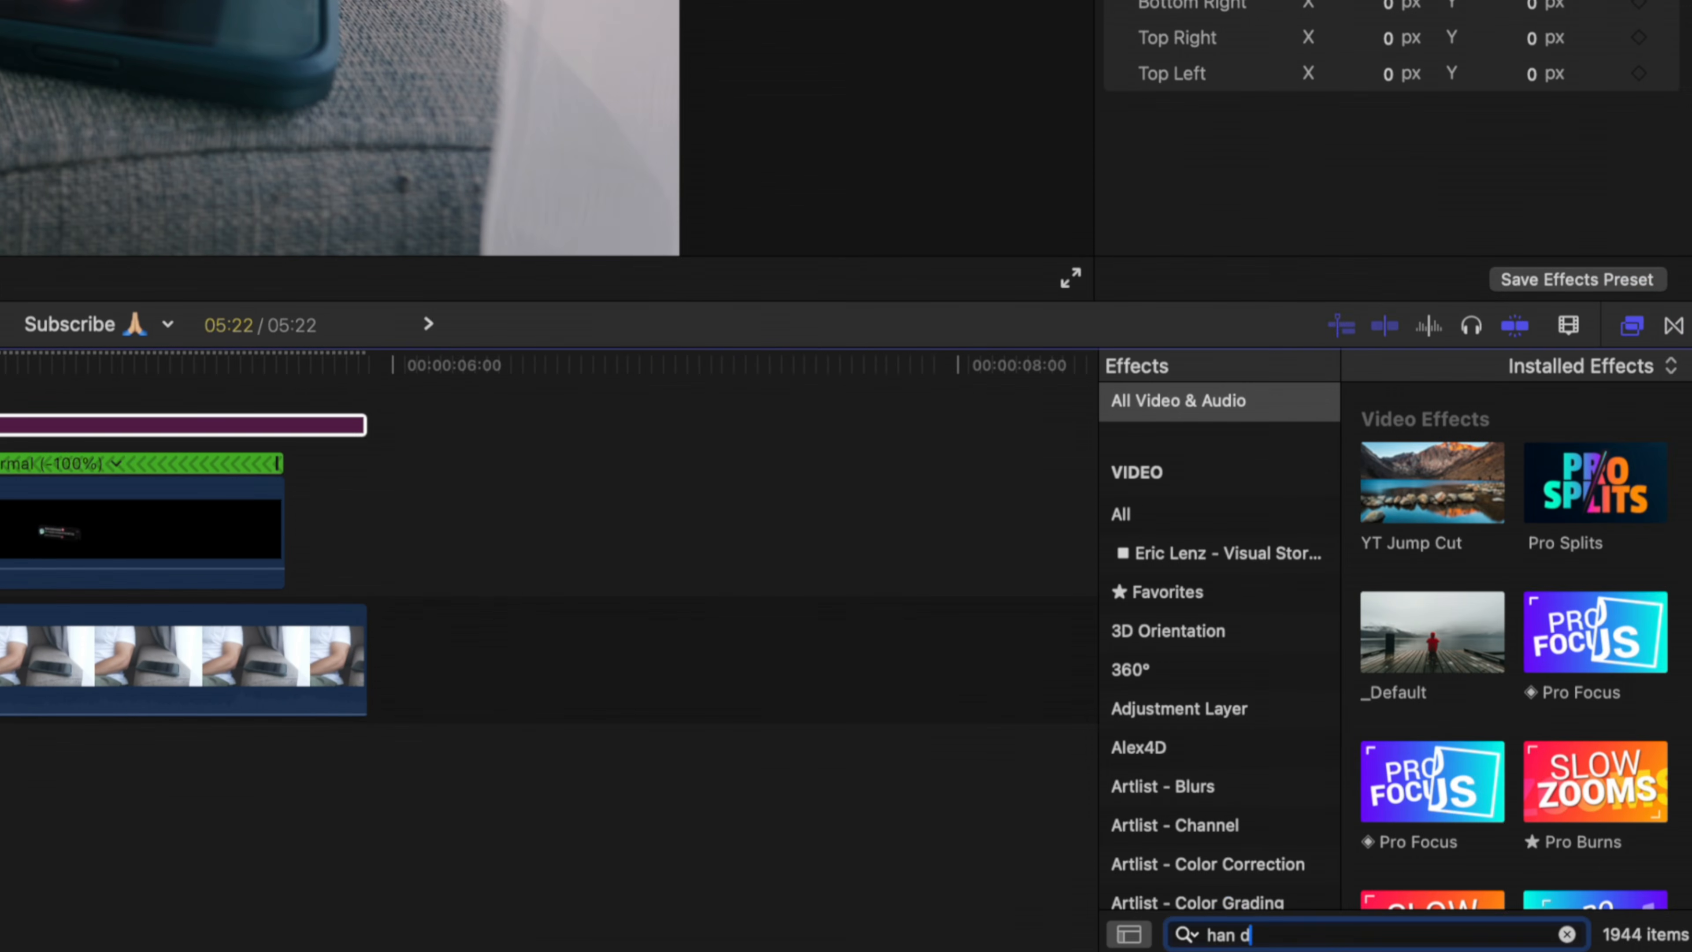
key(BackSpace)
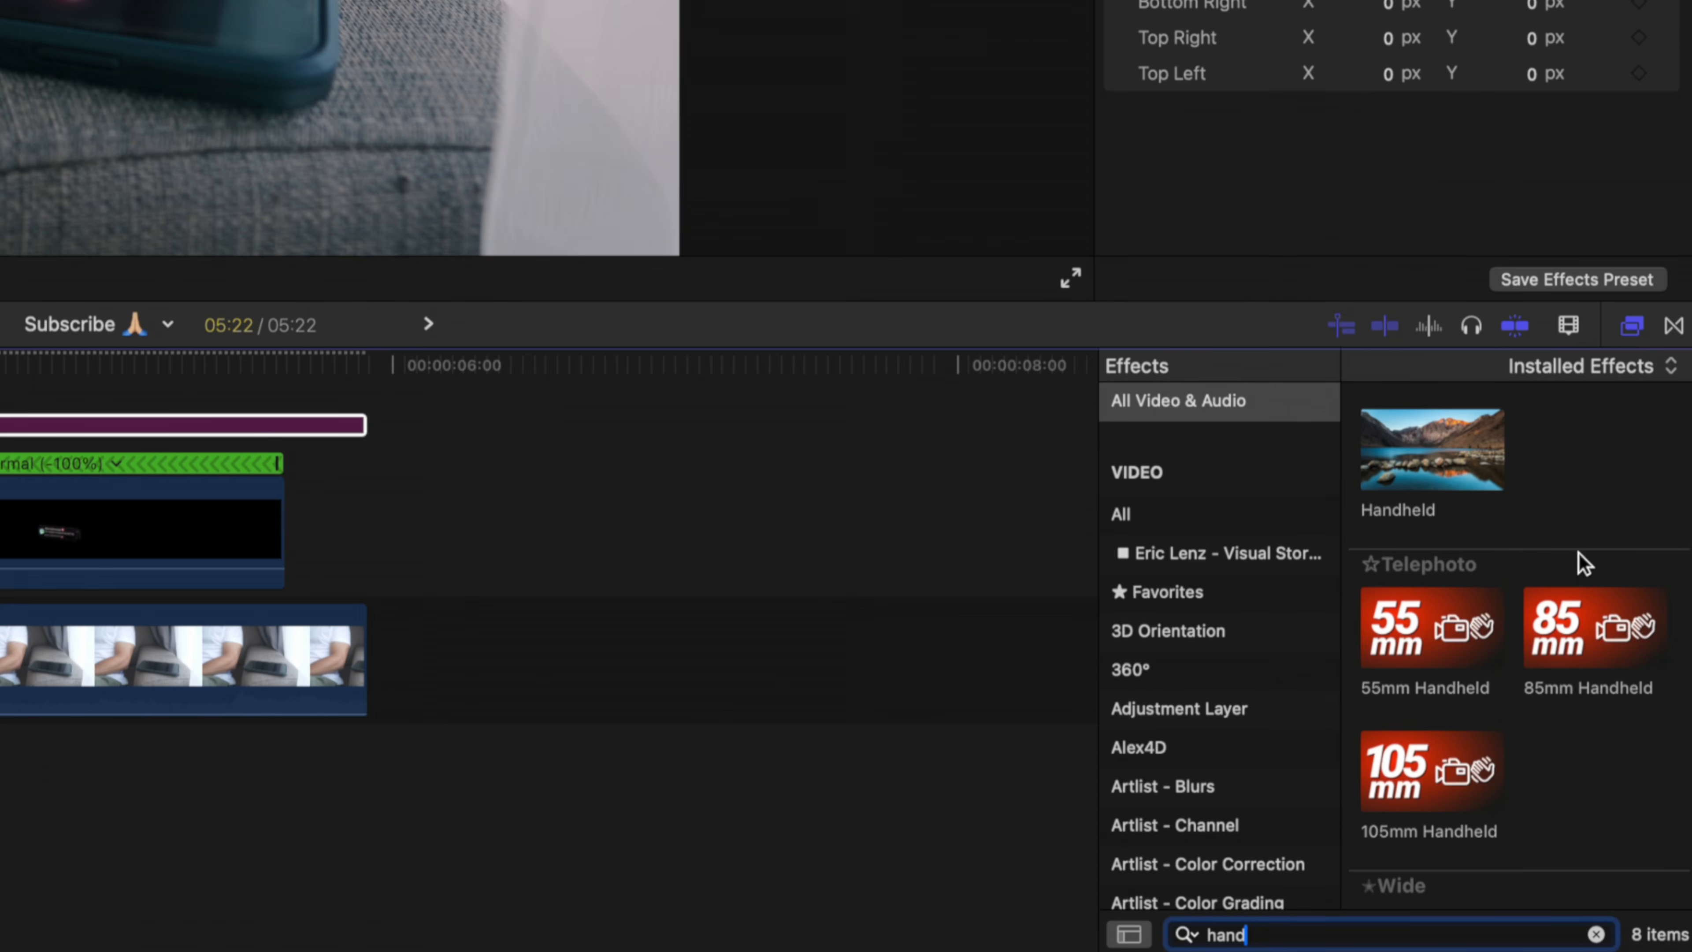
double_click(1458, 459)
click(1633, 327)
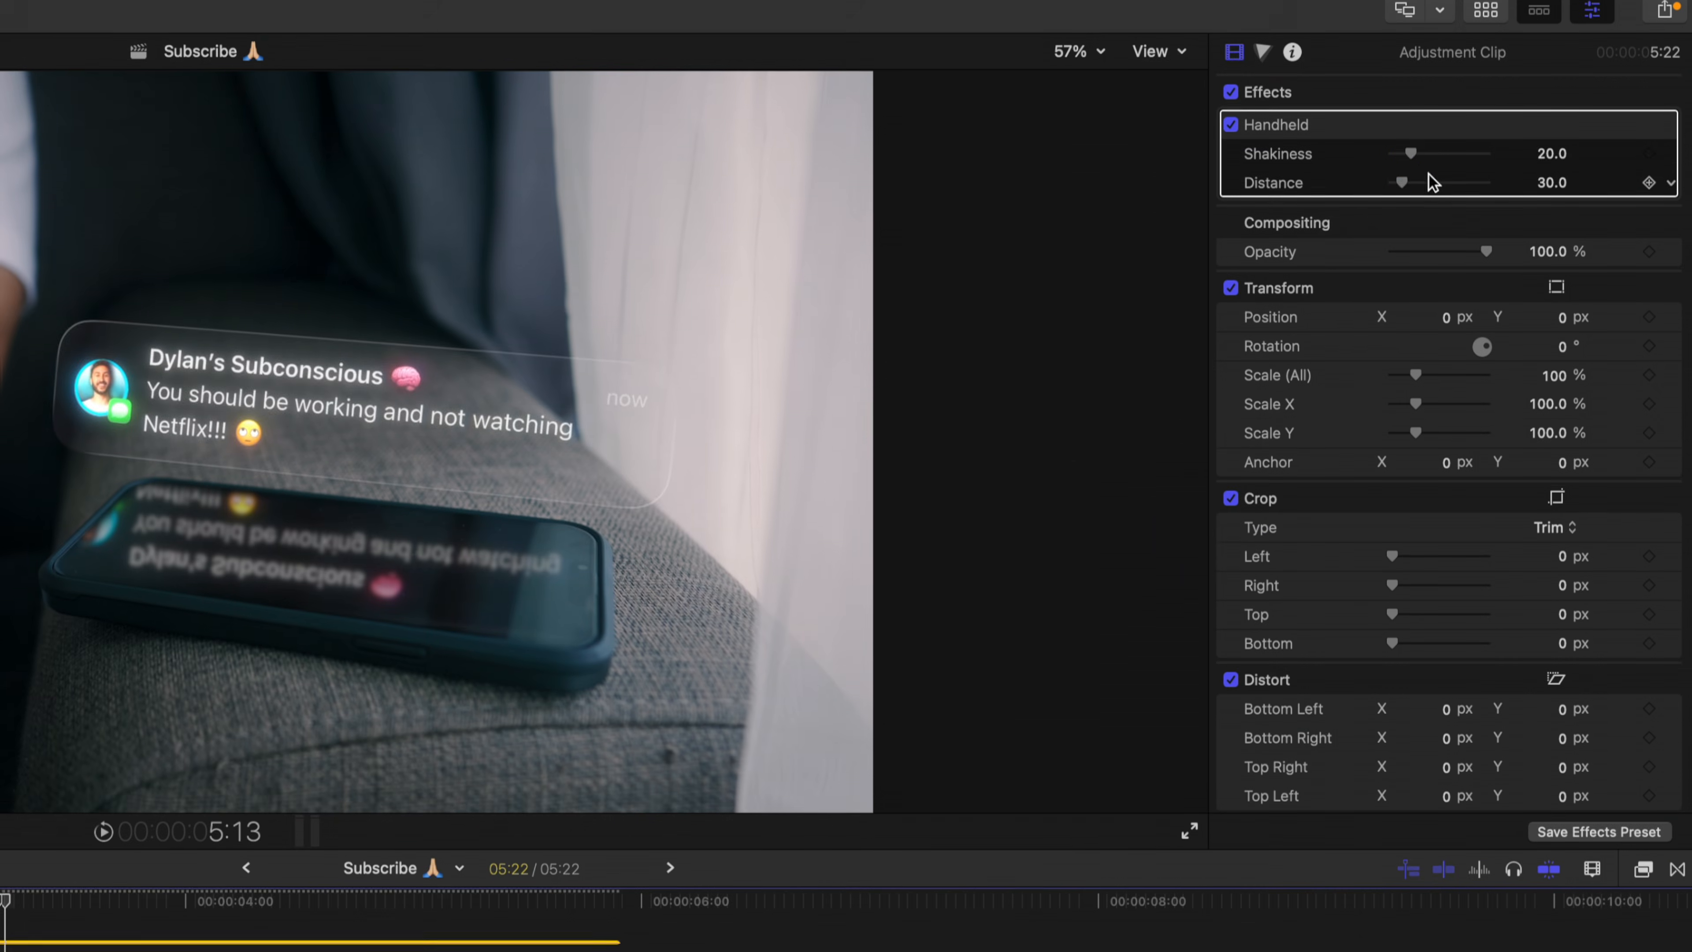
mouse_move(1410, 153)
mouse_down()
mouse_move(1397, 192)
mouse_move(1391, 167)
mouse_up()
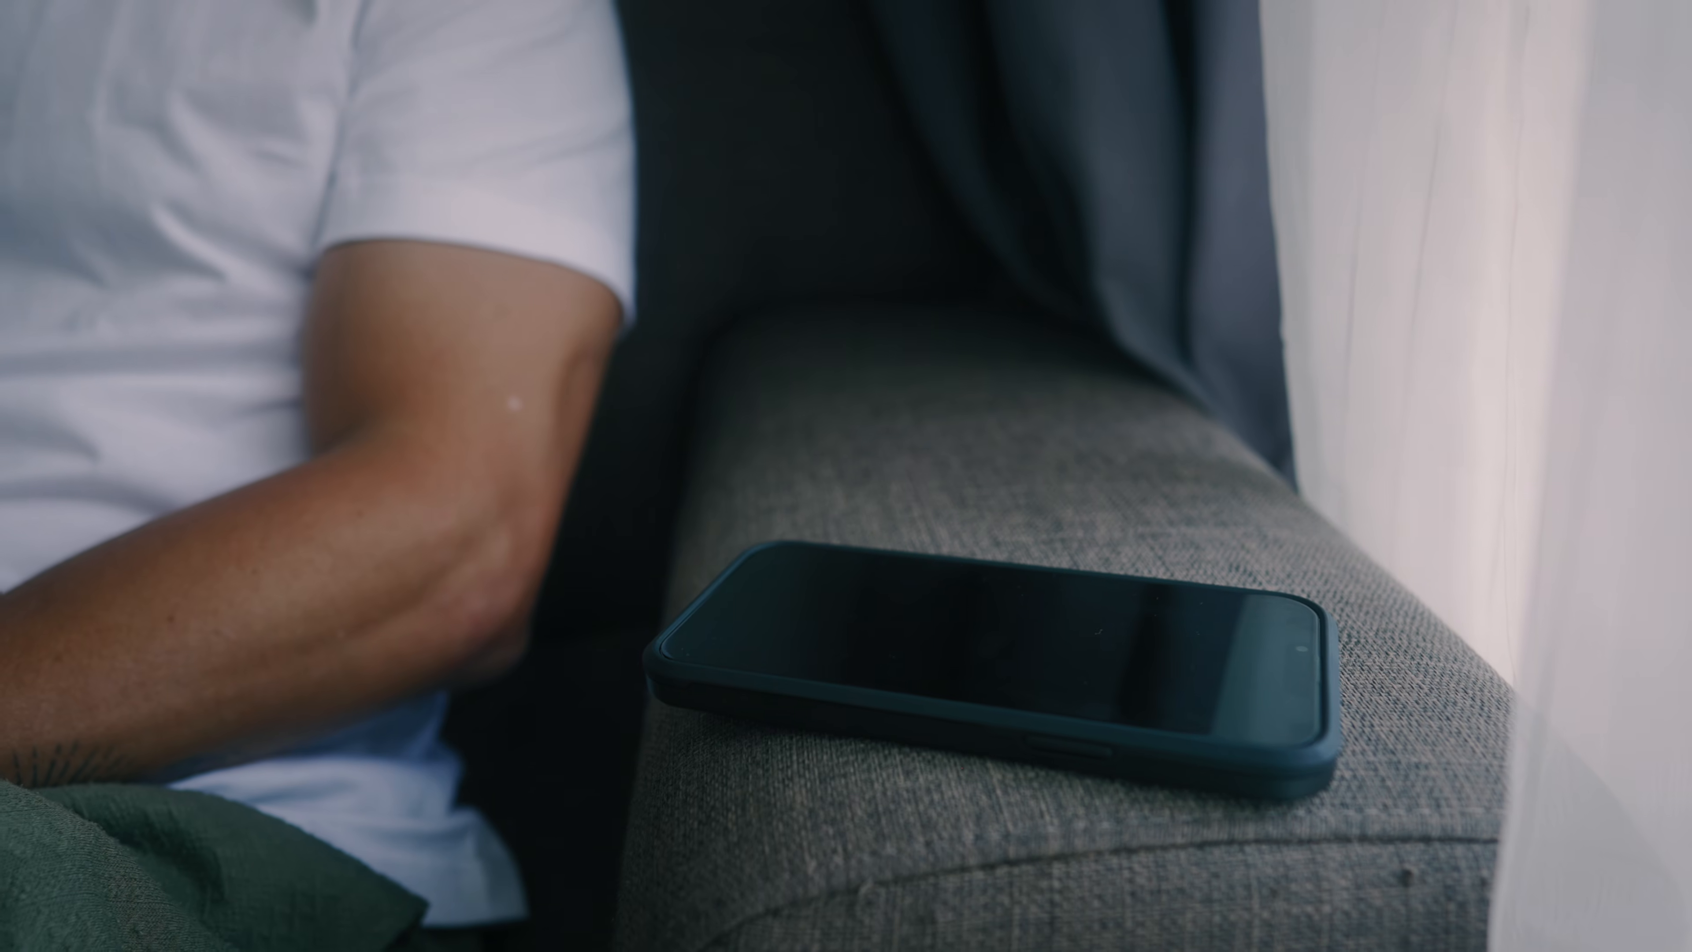